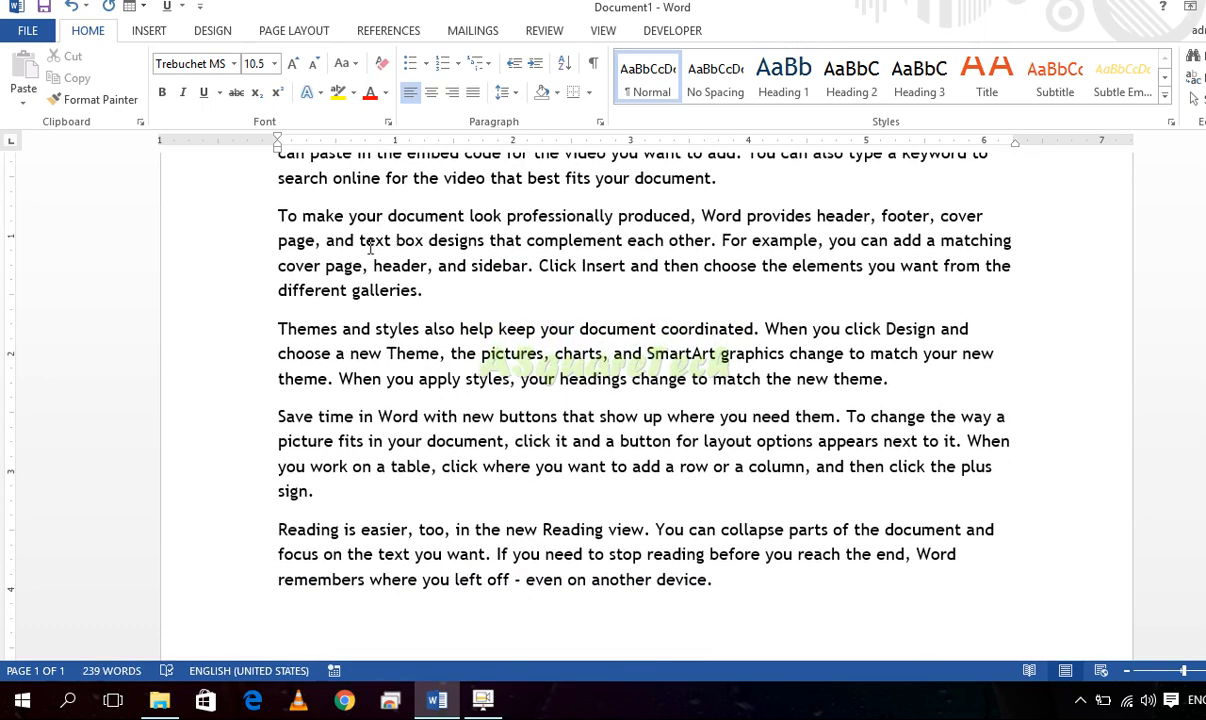
Insert the title "Introduction" on its own line above the first paragraph
{"action": "scroll", "coordinate": [363, 237], "scroll_direction": "up", "scroll_amount": 3}
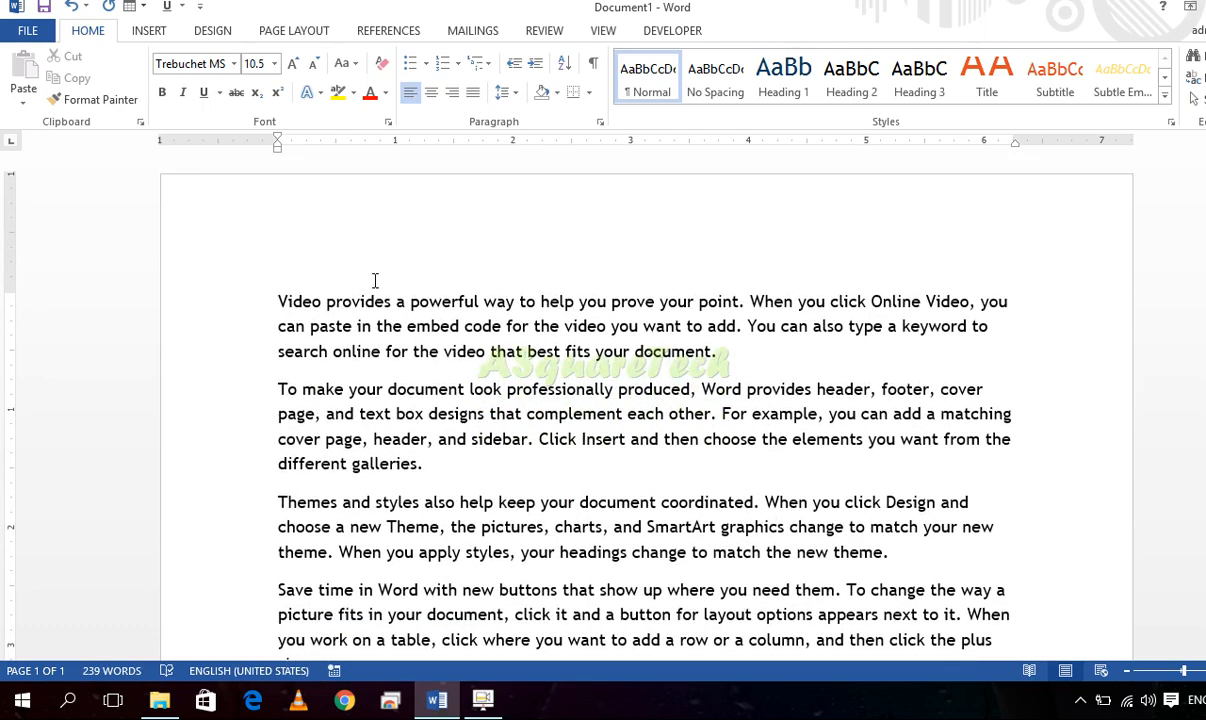
{"action": "left_click", "coordinate": [281, 299]}
{"action": "key", "text": "Return"}
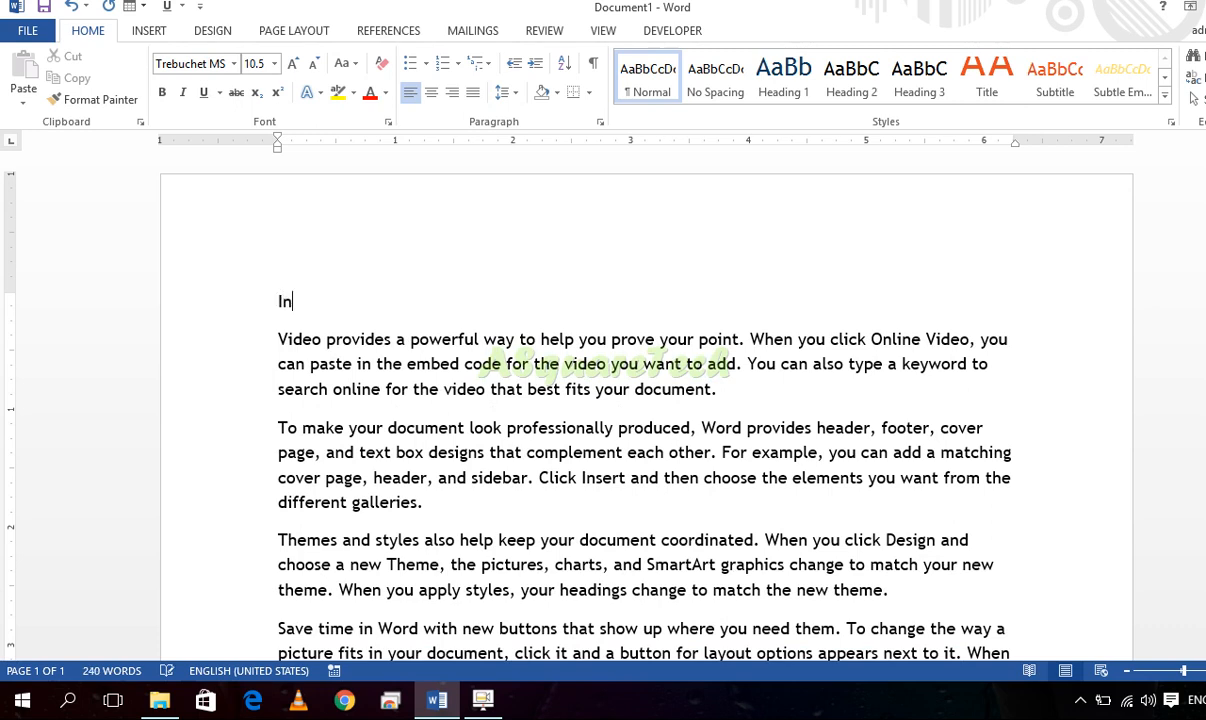
{"action": "type", "text": "IntroDuction"}
{"action": "key", "text": "BackSpace"}
{"action": "key", "text": "BackSpace"}
{"action": "key", "text": "BackSpace"}
{"action": "key", "text": "BackSpace"}
{"action": "key", "text": "BackSpace"}
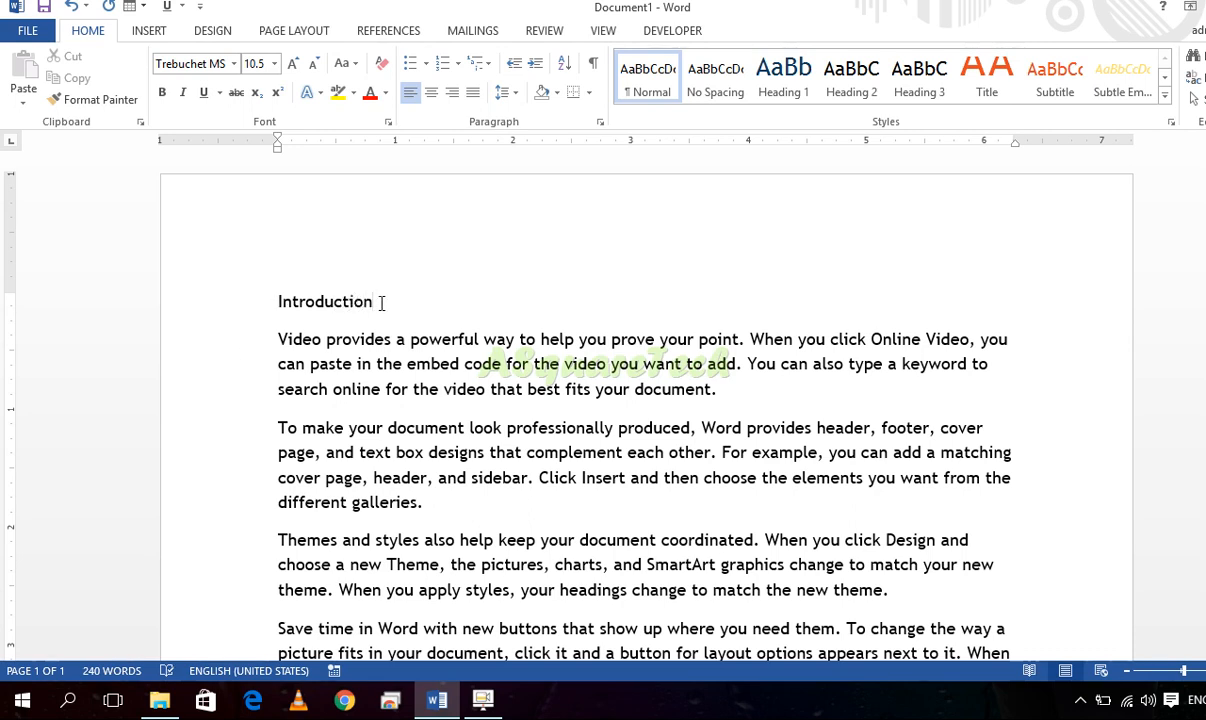
Make the "Introduction" title bold and enlarge it to 14 pt
{"action": "left_click_drag", "start_coordinate": [381, 303], "coordinate": [237, 297]}
{"action": "left_click", "coordinate": [162, 92]}
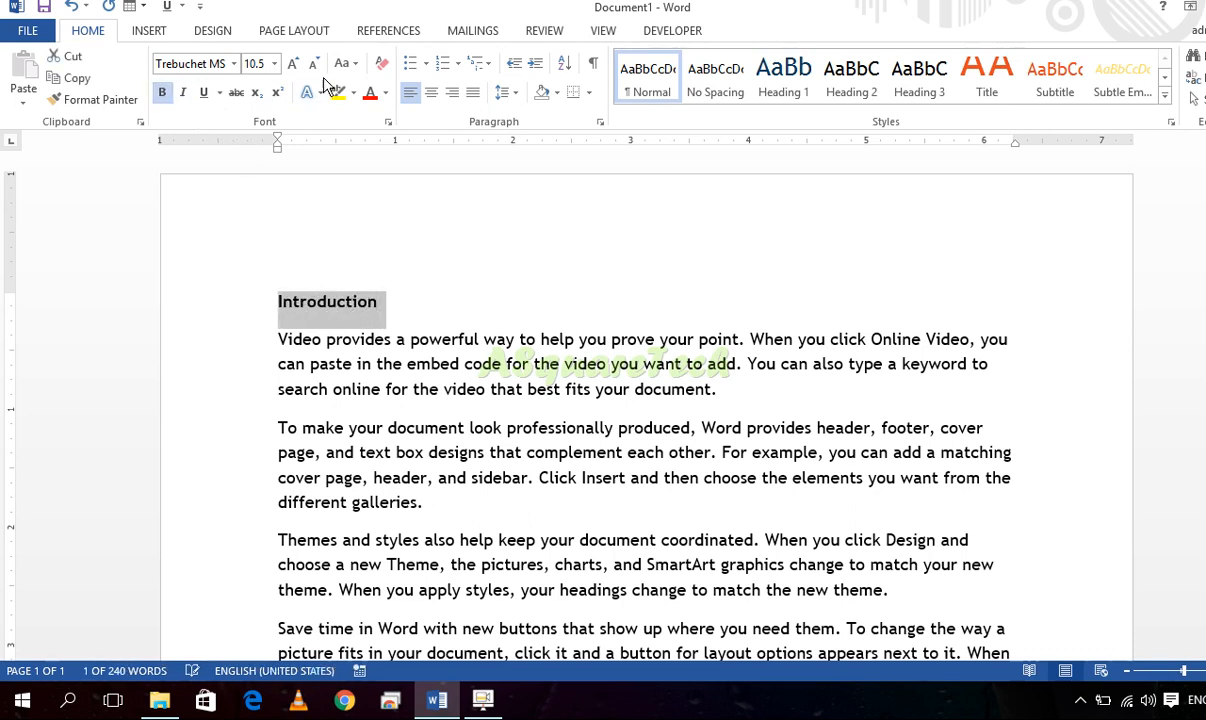
{"action": "left_click", "coordinate": [291, 68]}
{"action": "left_click", "coordinate": [291, 68]}
{"action": "left_click", "coordinate": [291, 68]}
{"action": "left_click", "coordinate": [410, 334]}
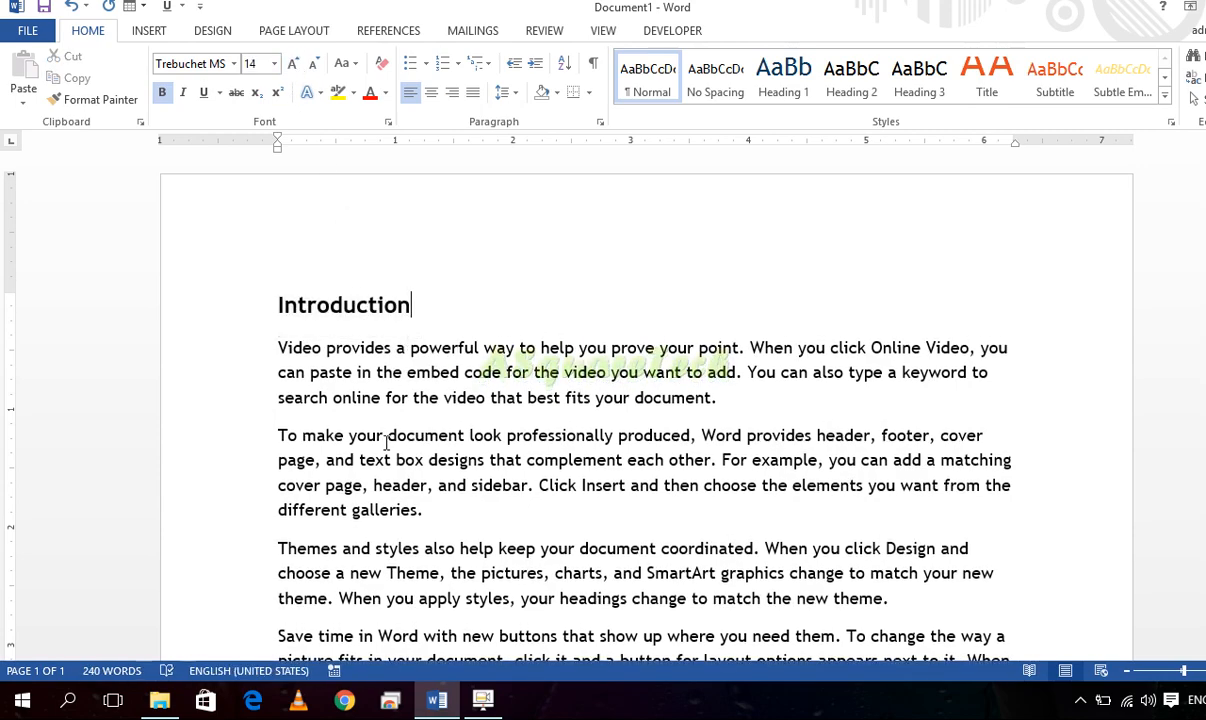
Make "Reading" at the start of the last paragraph bold at 12 pt and split it onto its own line
{"action": "scroll", "coordinate": [386, 435], "scroll_direction": "down", "scroll_amount": 6}
{"action": "scroll", "coordinate": [385, 423], "scroll_direction": "up", "scroll_amount": 6}
{"action": "left_click_drag", "start_coordinate": [410, 306], "coordinate": [250, 306]}
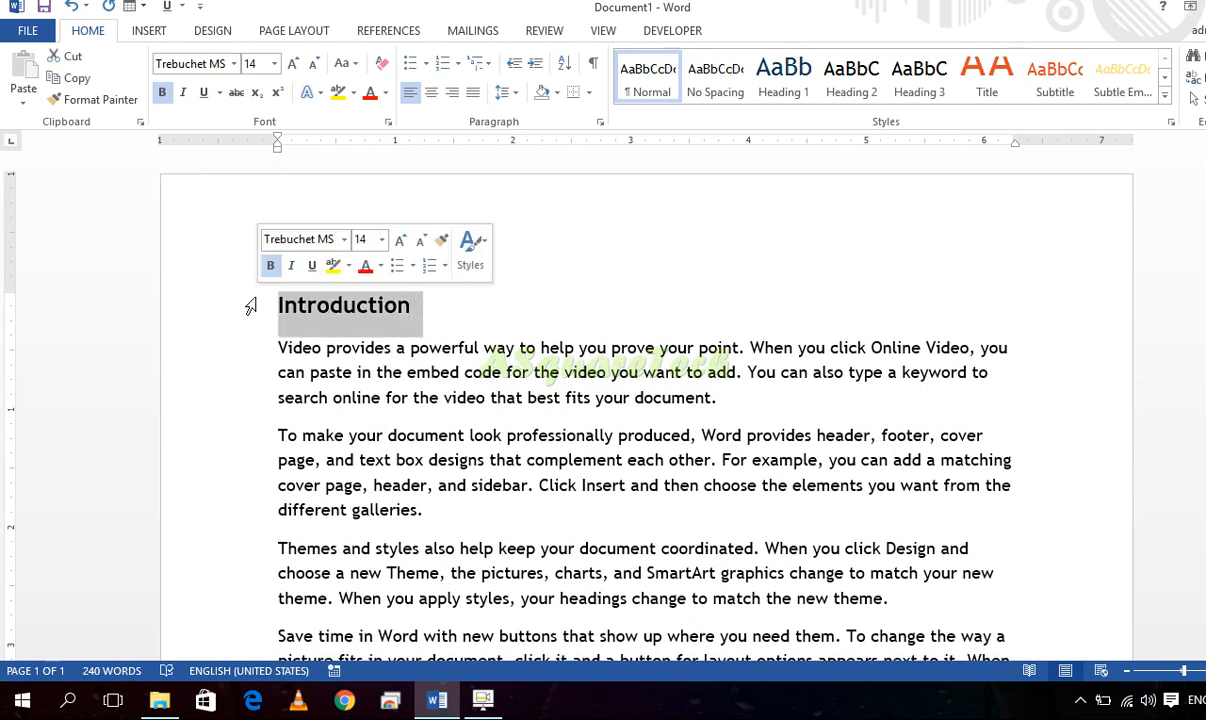
{"action": "scroll", "coordinate": [269, 423], "scroll_direction": "down", "scroll_amount": 4}
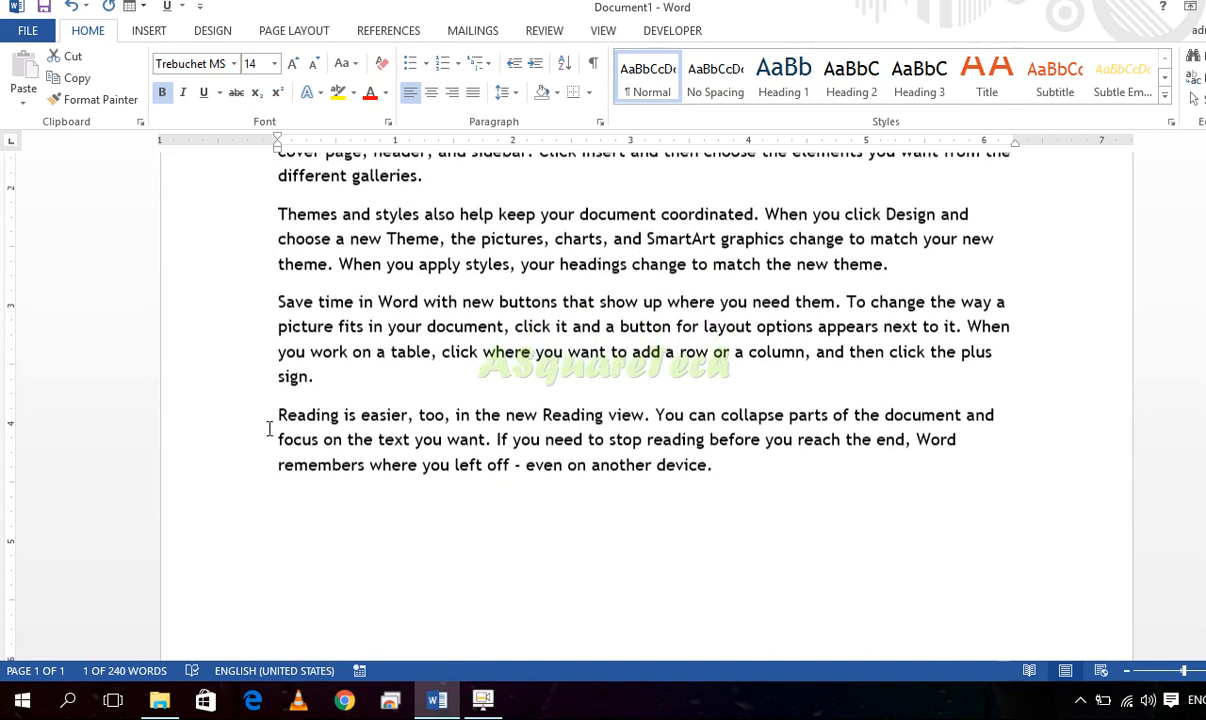
{"action": "left_click", "coordinate": [287, 409]}
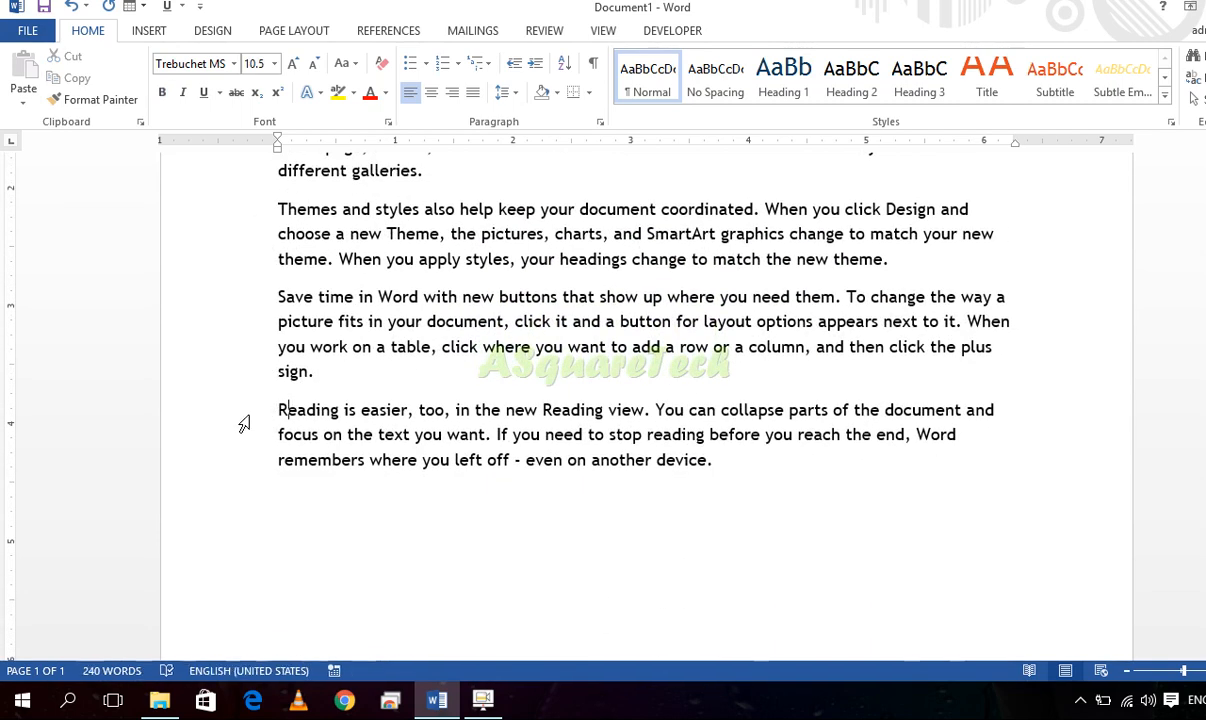
{"action": "double_click", "coordinate": [340, 409]}
{"action": "left_click", "coordinate": [280, 371]}
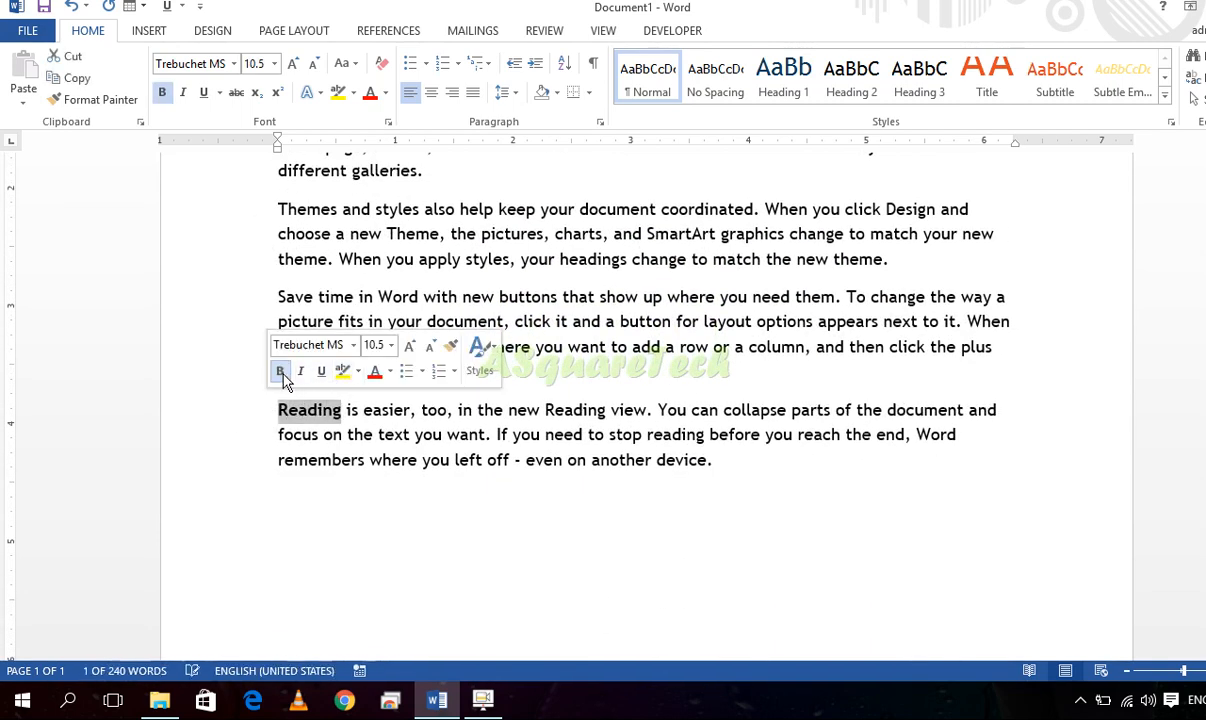
{"action": "left_click", "coordinate": [409, 345]}
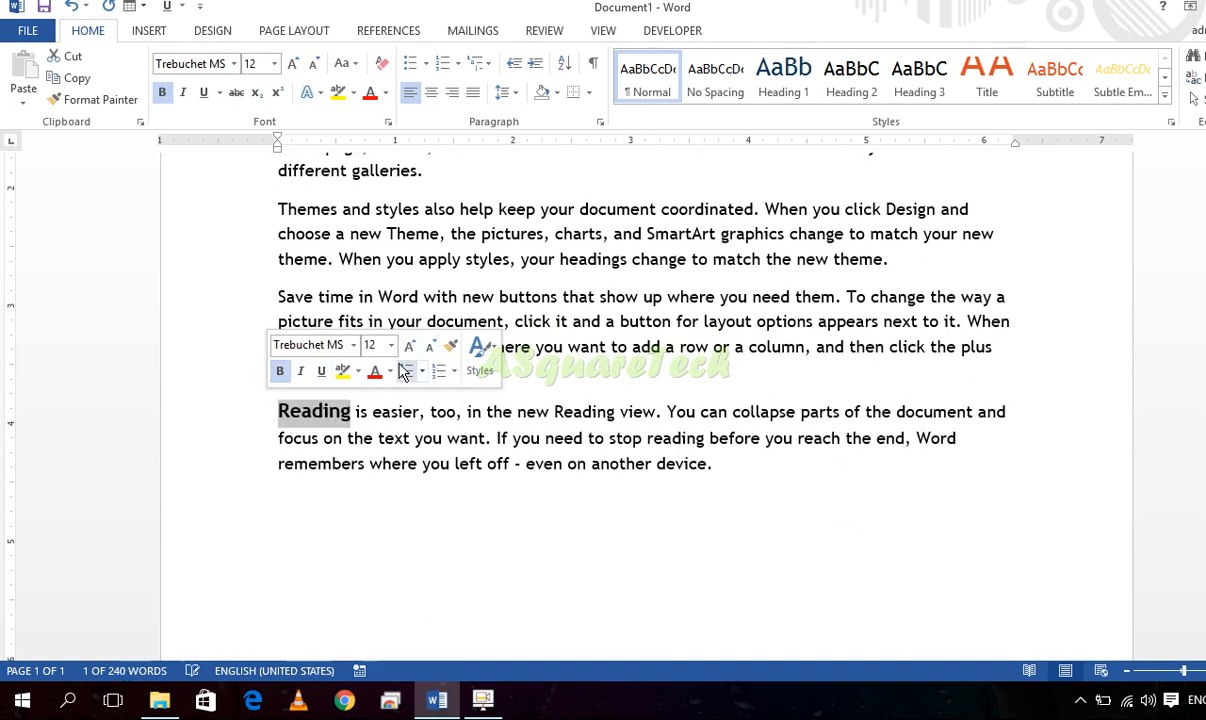
{"action": "left_click", "coordinate": [356, 412]}
{"action": "key", "text": "Return"}
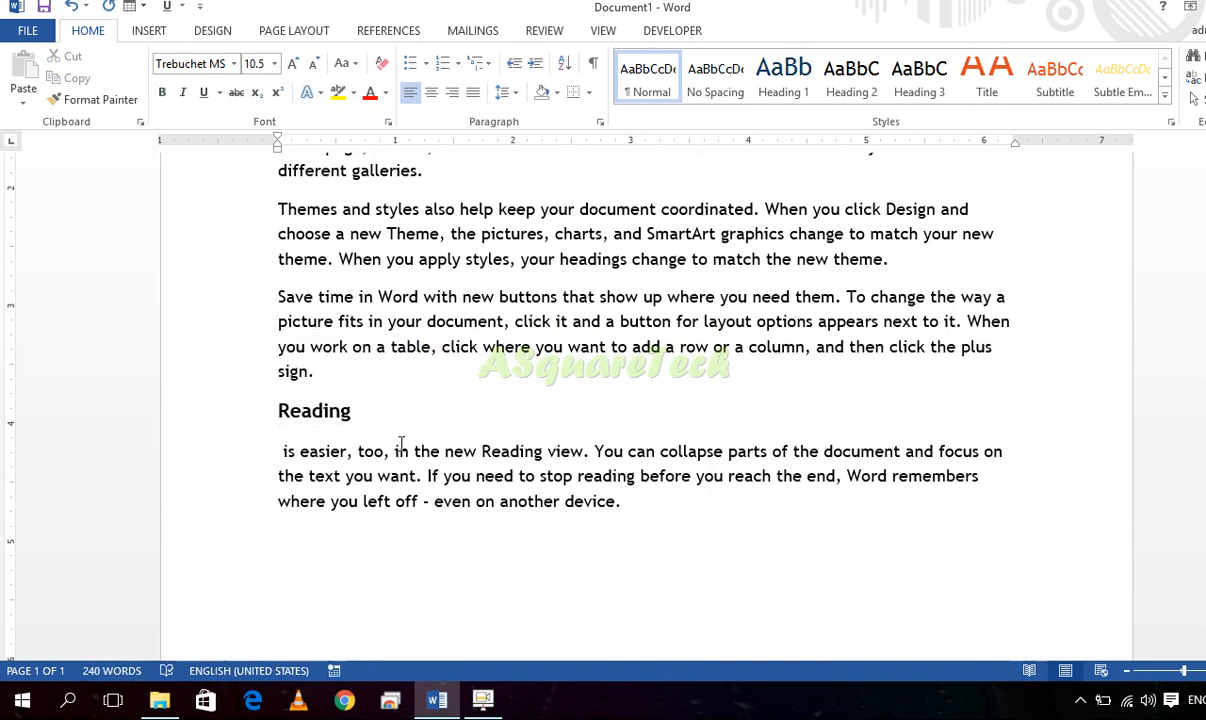
Switch to File Explorer, open abc.pdf in the UIC folder and examine its table of contents as a model
{"action": "scroll", "coordinate": [395, 440], "scroll_direction": "up", "scroll_amount": 5}
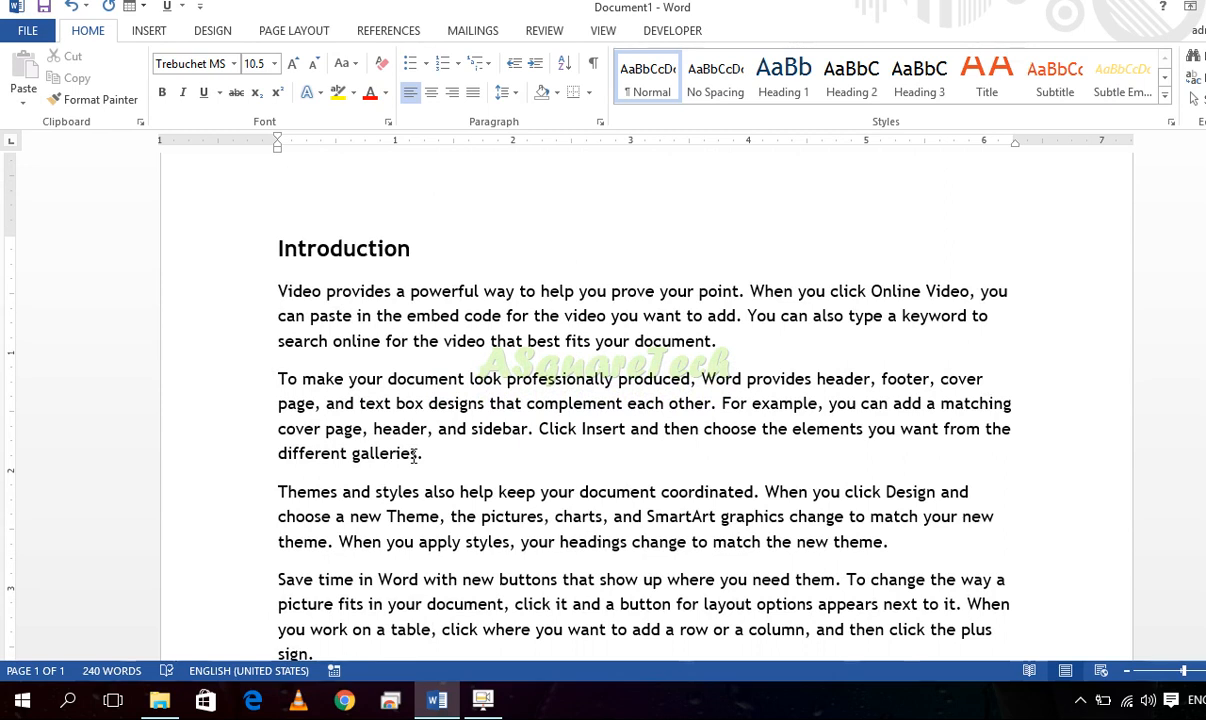
{"action": "left_click", "coordinate": [159, 700]}
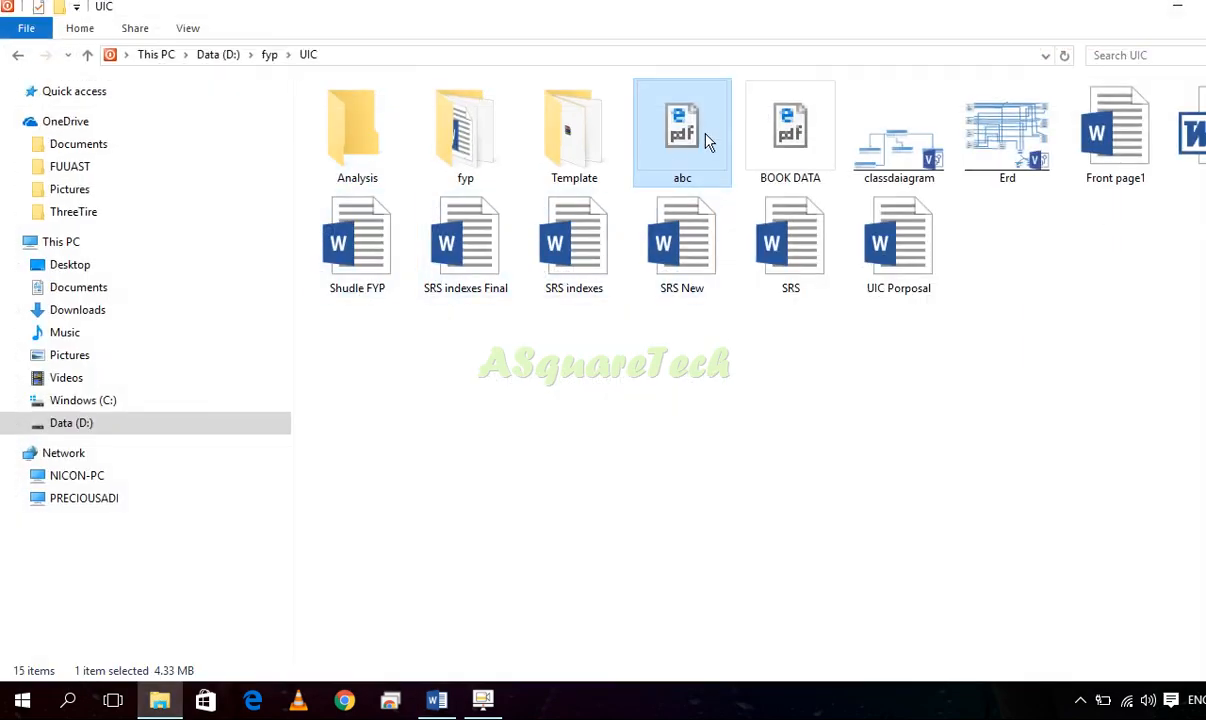
{"action": "double_click", "coordinate": [707, 140]}
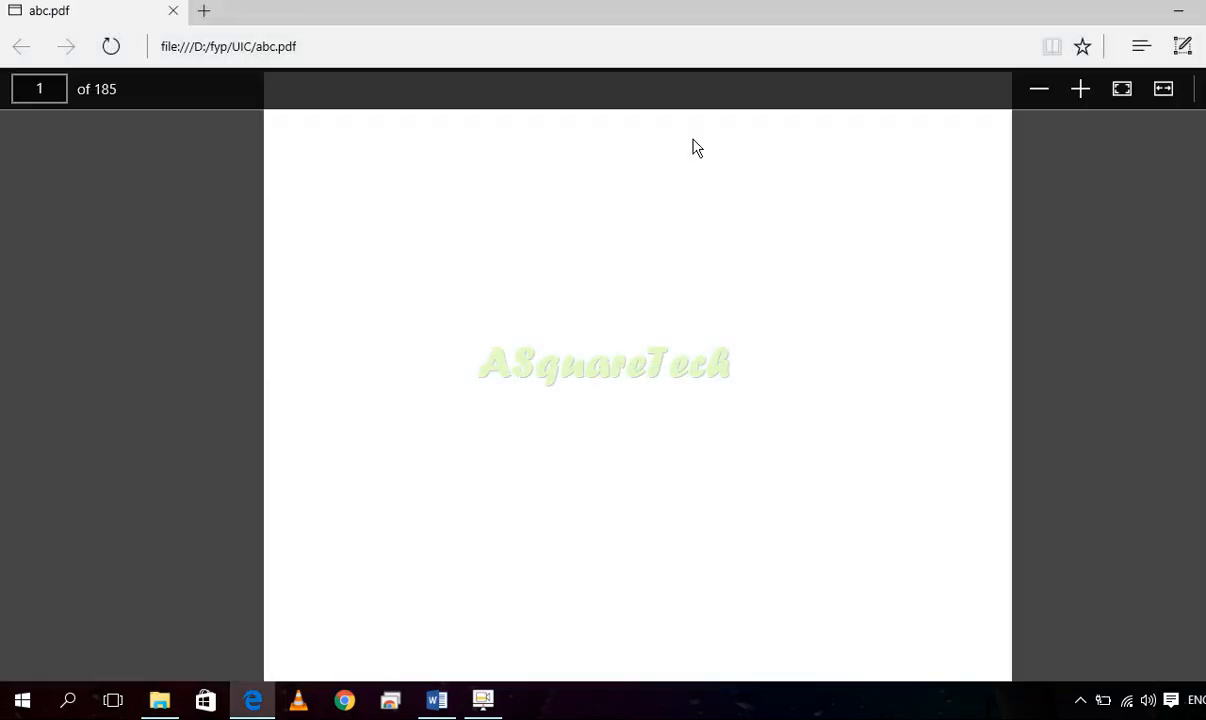
{"action": "scroll", "coordinate": [643, 253], "scroll_direction": "down", "scroll_amount": 10}
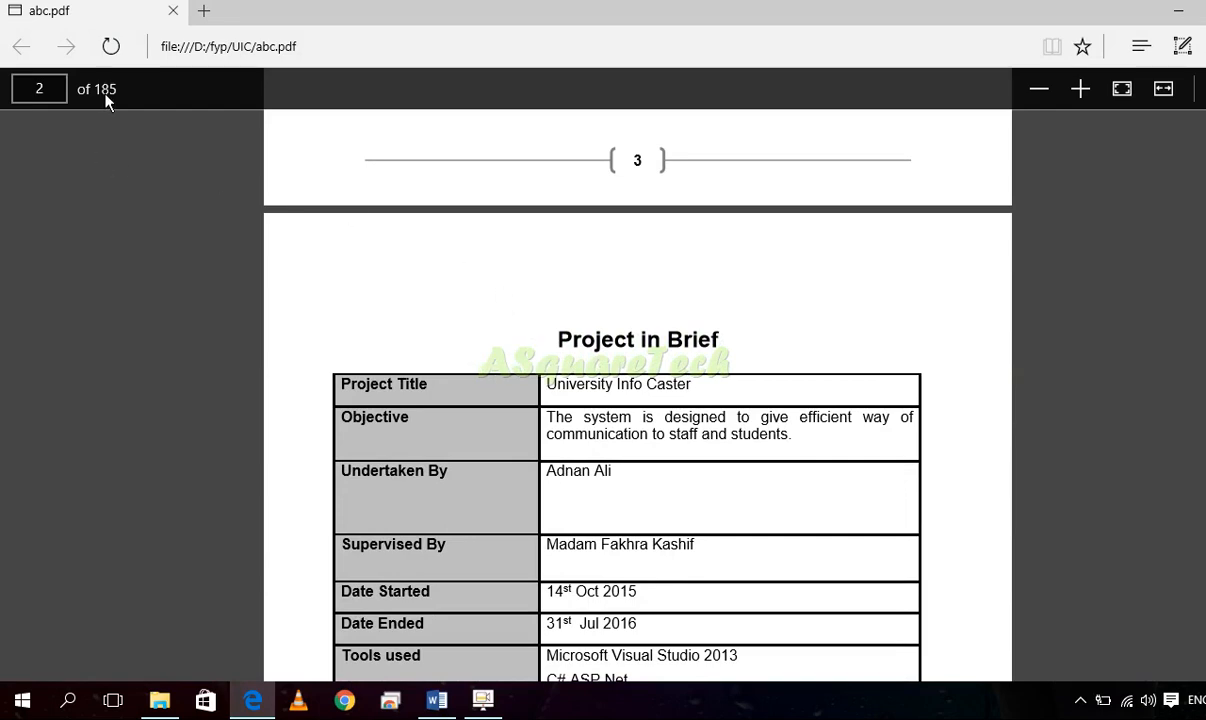
{"action": "scroll", "coordinate": [428, 292], "scroll_direction": "down", "scroll_amount": 5}
{"action": "scroll", "coordinate": [428, 292], "scroll_direction": "down", "scroll_amount": 15}
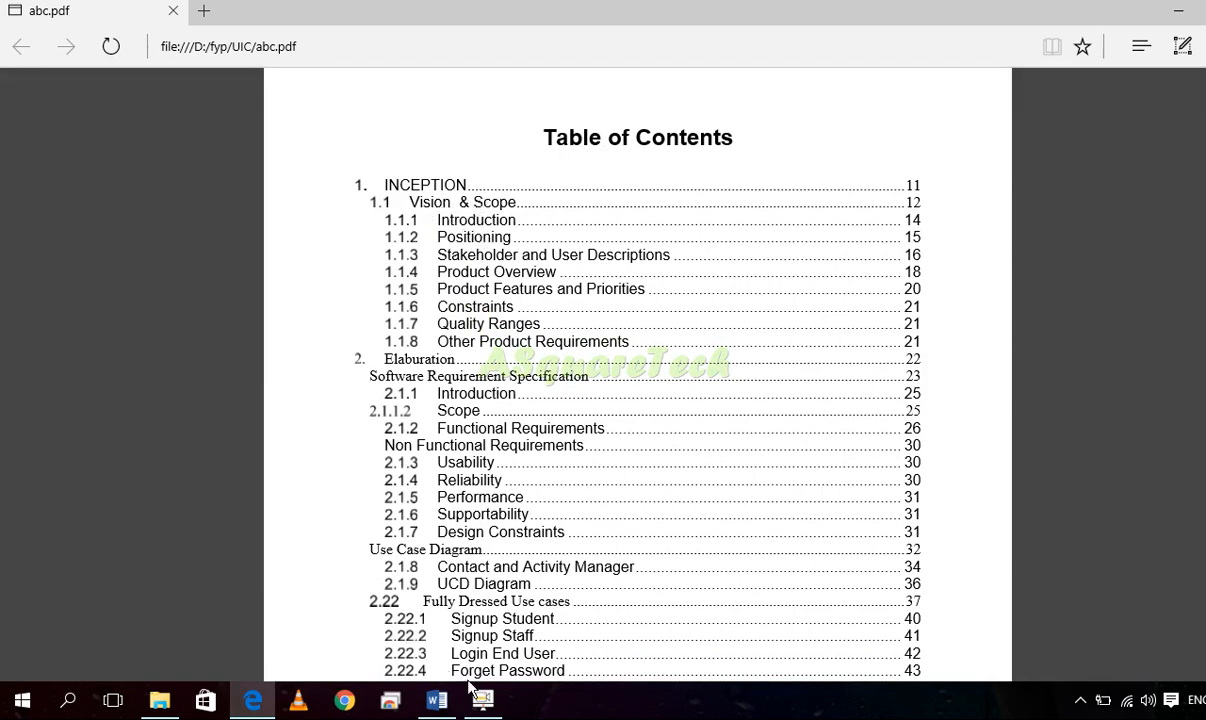
Switch back to Word, apply the Heading 1 style to the "Introduction" title and align it left
{"action": "left_click", "coordinate": [436, 700]}
{"action": "left_click", "coordinate": [193, 240]}
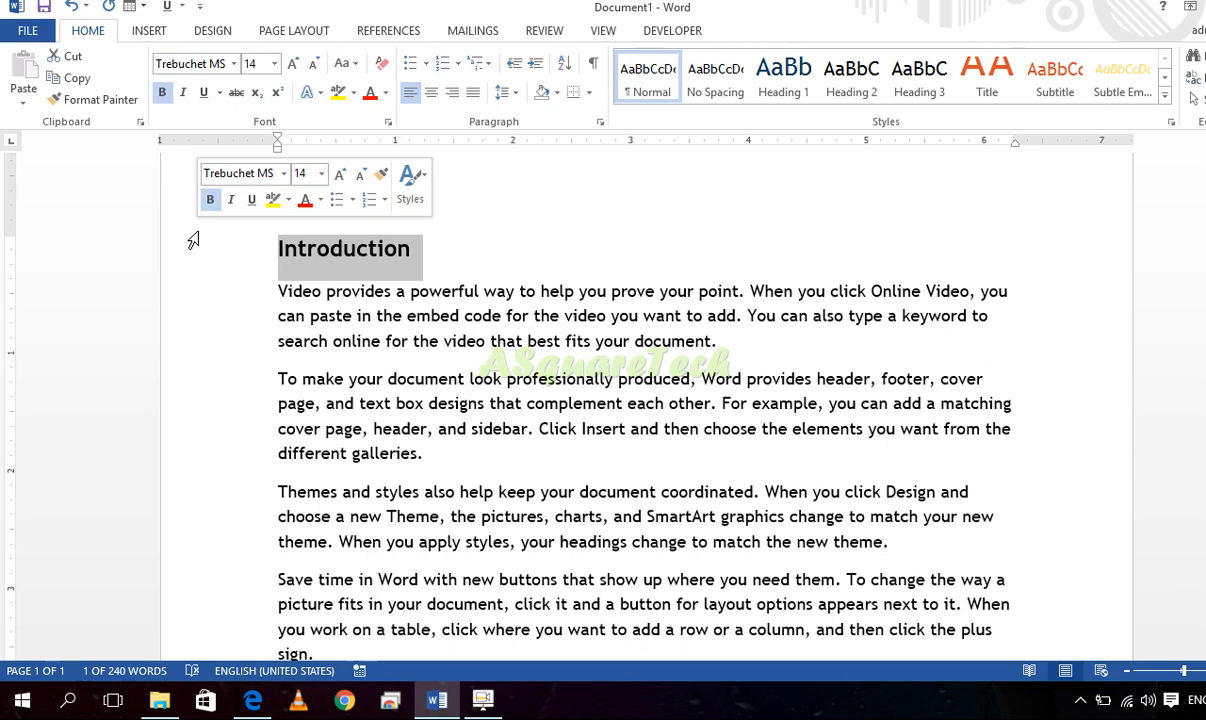
{"action": "left_click", "coordinate": [436, 240]}
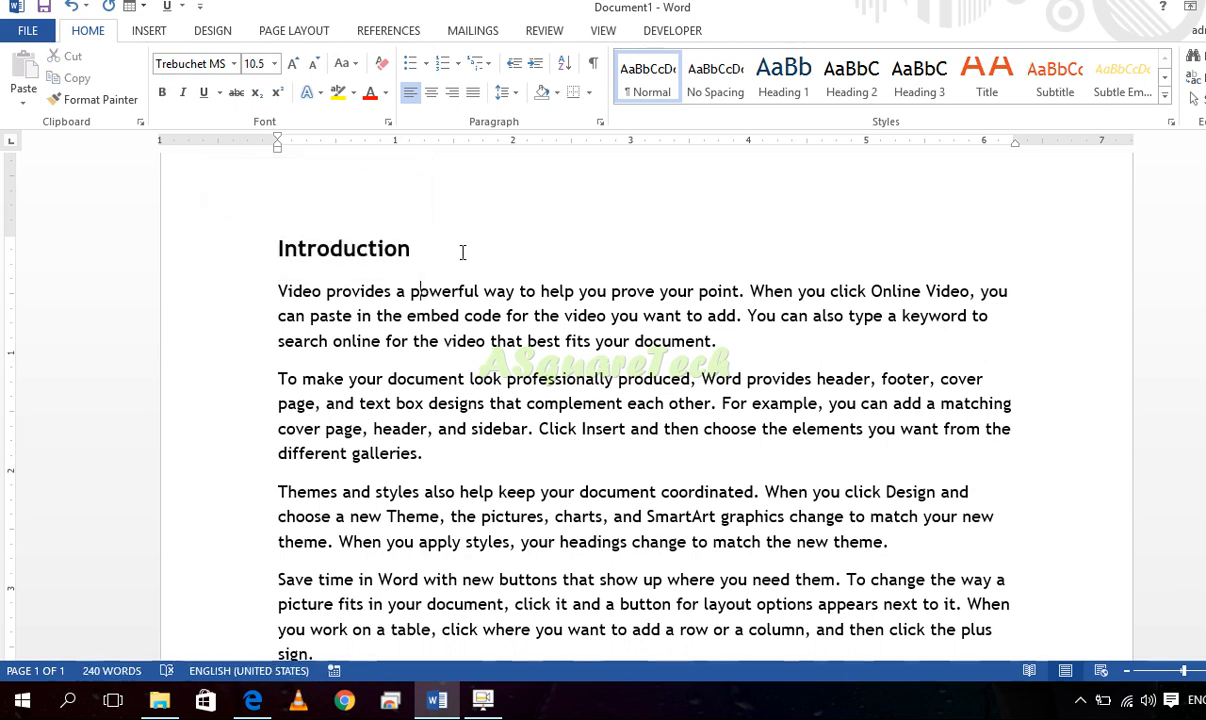
{"action": "left_click_drag", "start_coordinate": [409, 247], "coordinate": [272, 234]}
{"action": "left_click", "coordinate": [783, 78]}
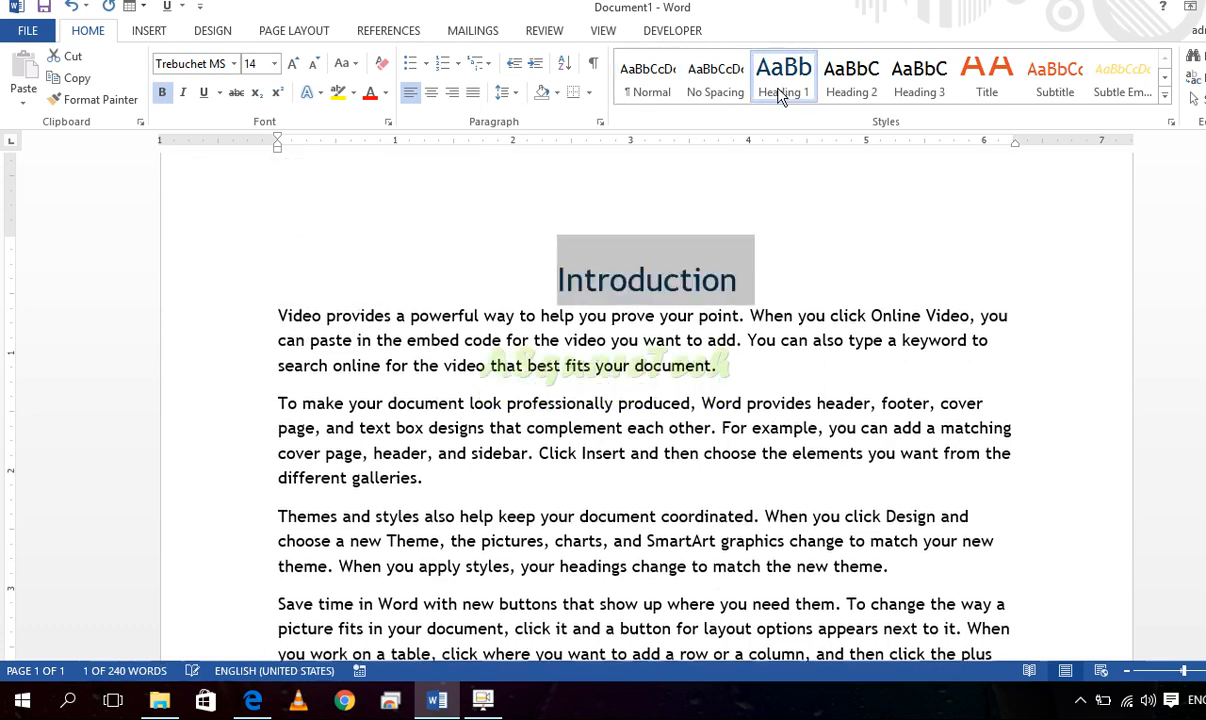
{"action": "left_click", "coordinate": [655, 365]}
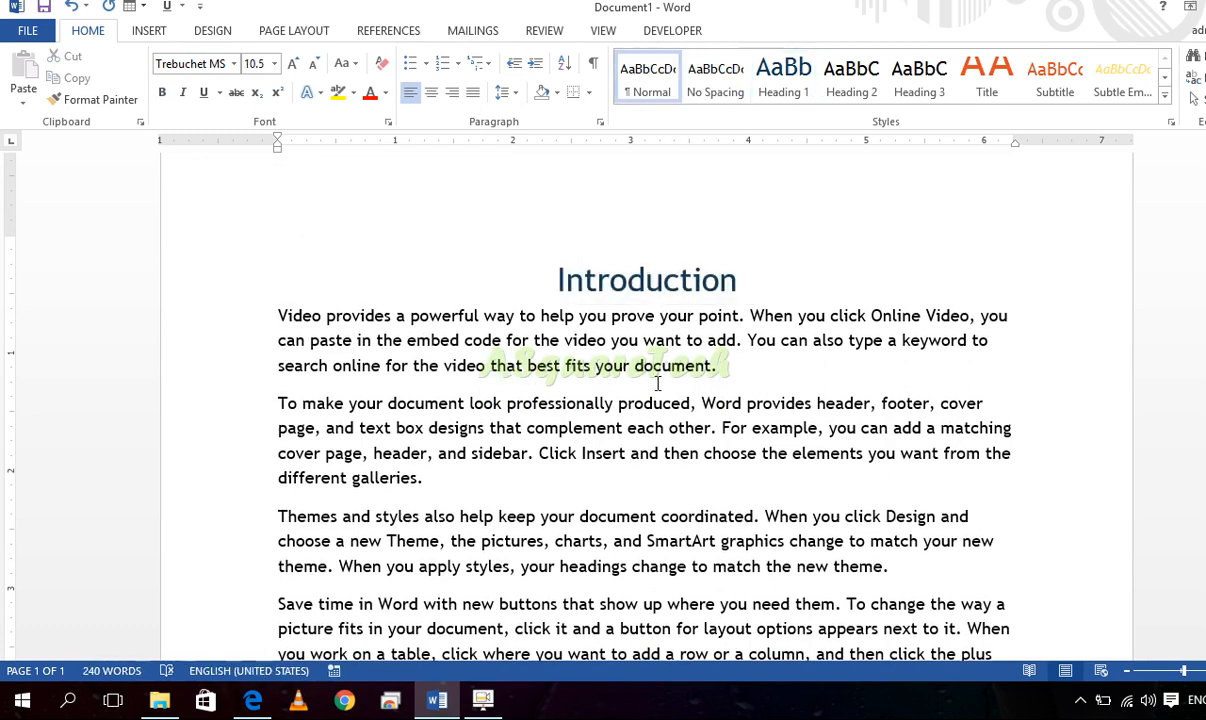
{"action": "left_click", "coordinate": [559, 287]}
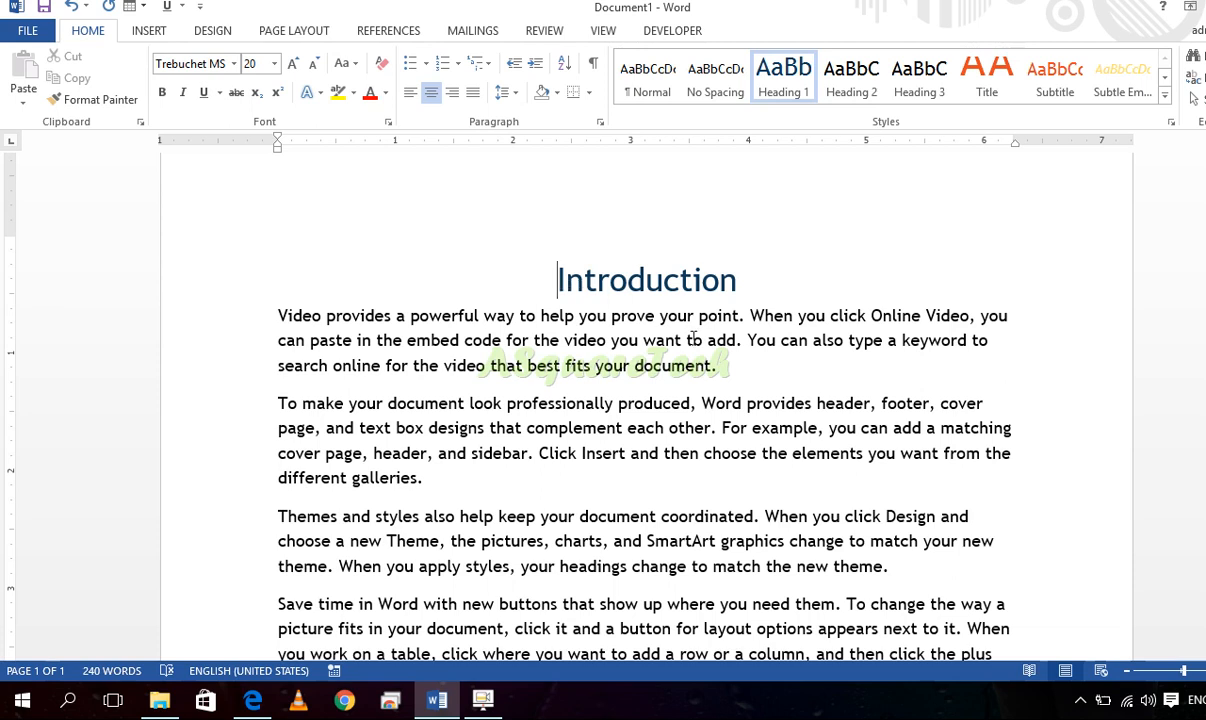
{"action": "key", "text": "BackSpace"}
{"action": "left_click", "coordinate": [403, 270]}
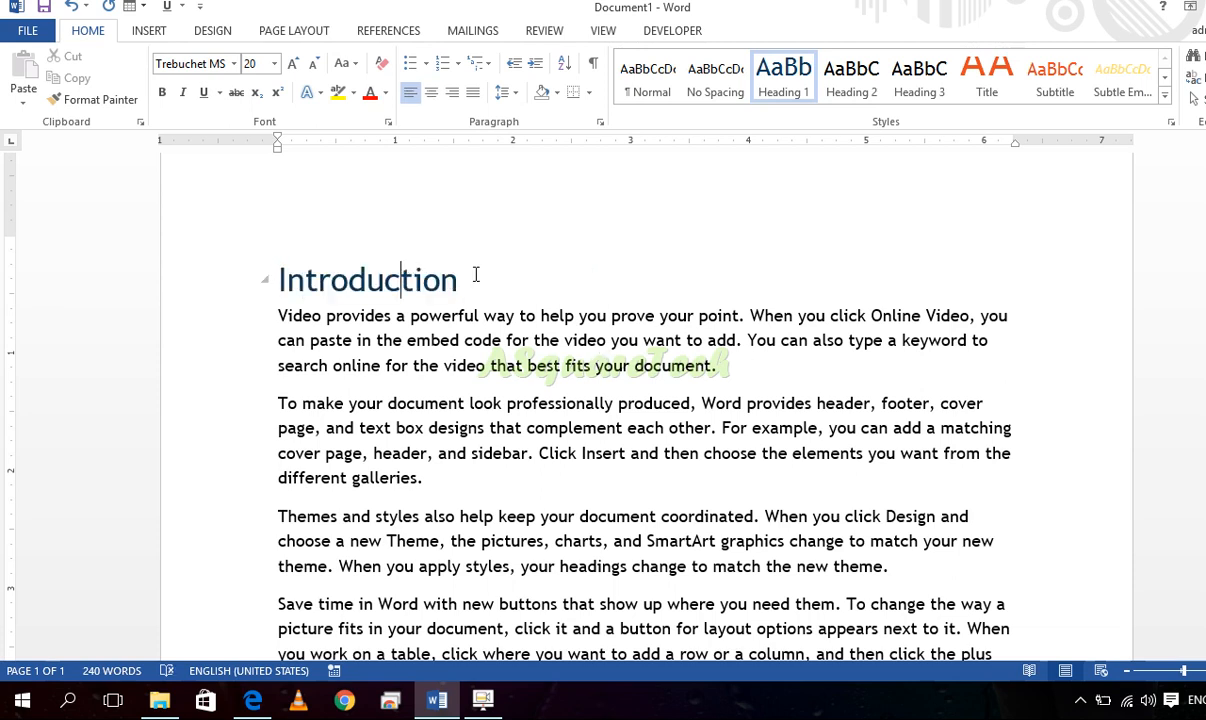
Collapse and expand the section under the "Introduction" heading to check the heading structure
{"action": "left_click", "coordinate": [266, 284]}
{"action": "left_click", "coordinate": [266, 284]}
{"action": "left_click", "coordinate": [266, 284]}
{"action": "left_click", "coordinate": [266, 284]}
Apply the Heading 1 style to the "Reading" title and align it left
{"action": "scroll", "coordinate": [579, 509], "scroll_direction": "down", "scroll_amount": 1}
{"action": "scroll", "coordinate": [533, 466], "scroll_direction": "down", "scroll_amount": 5}
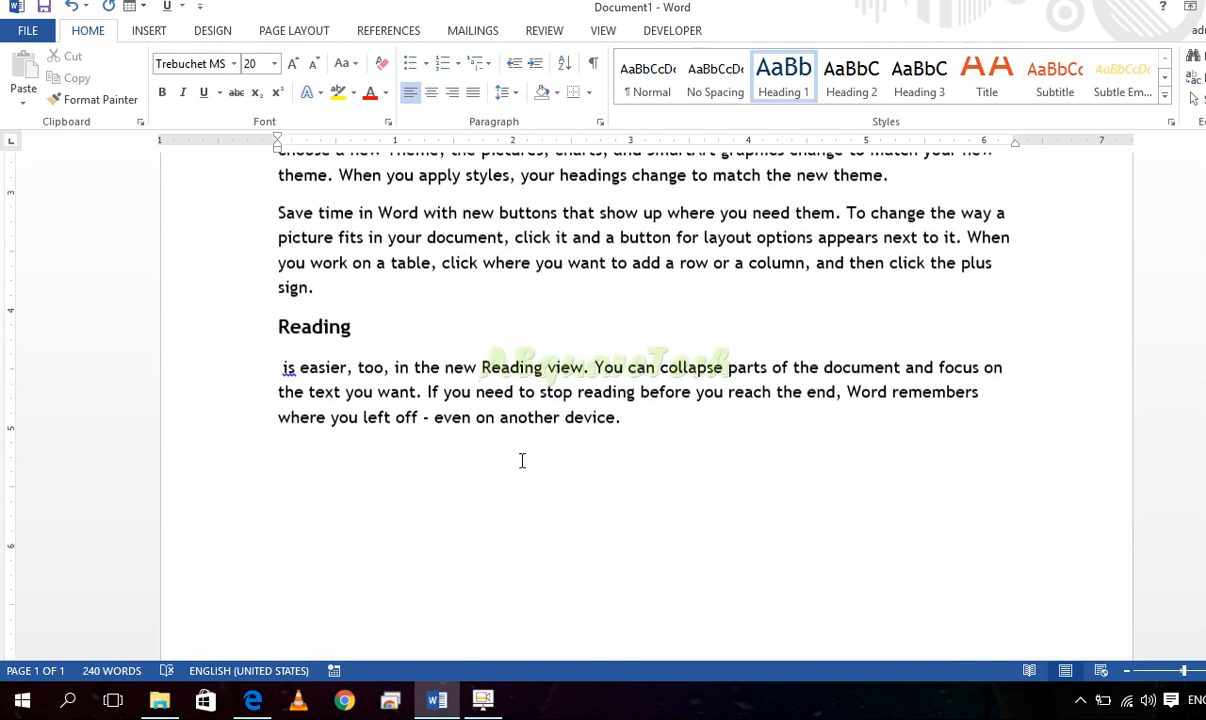
{"action": "left_click", "coordinate": [272, 321]}
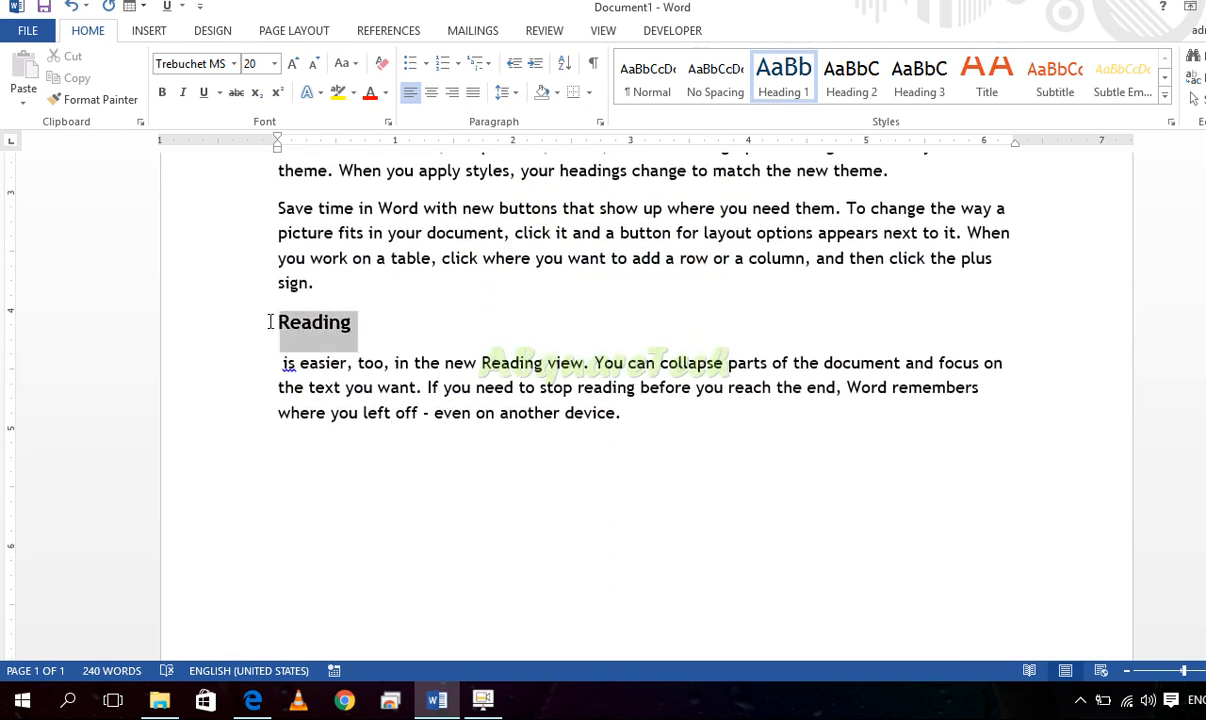
{"action": "left_click", "coordinate": [783, 78]}
{"action": "left_click", "coordinate": [588, 349]}
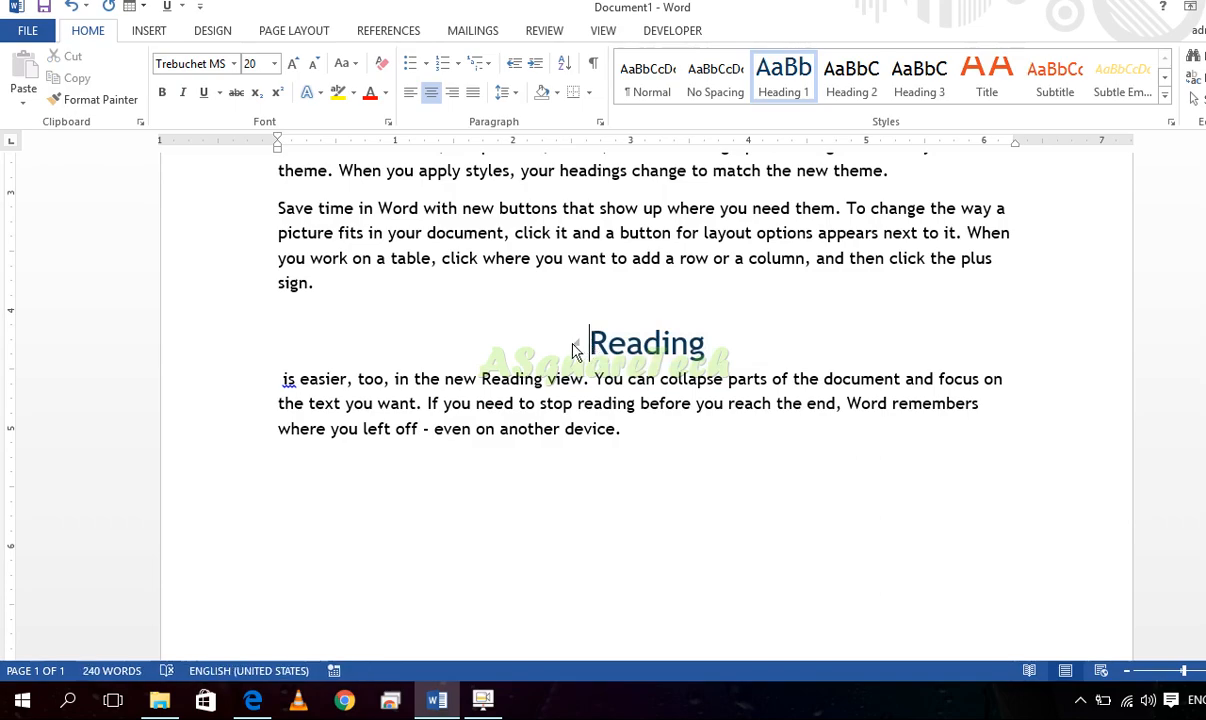
{"action": "key", "text": "BackSpace"}
{"action": "left_click", "coordinate": [530, 351]}
Collapse the "Introduction" and "Reading" sections and expand both again to review the document outline
{"action": "scroll", "coordinate": [531, 350], "scroll_direction": "up", "scroll_amount": 8}
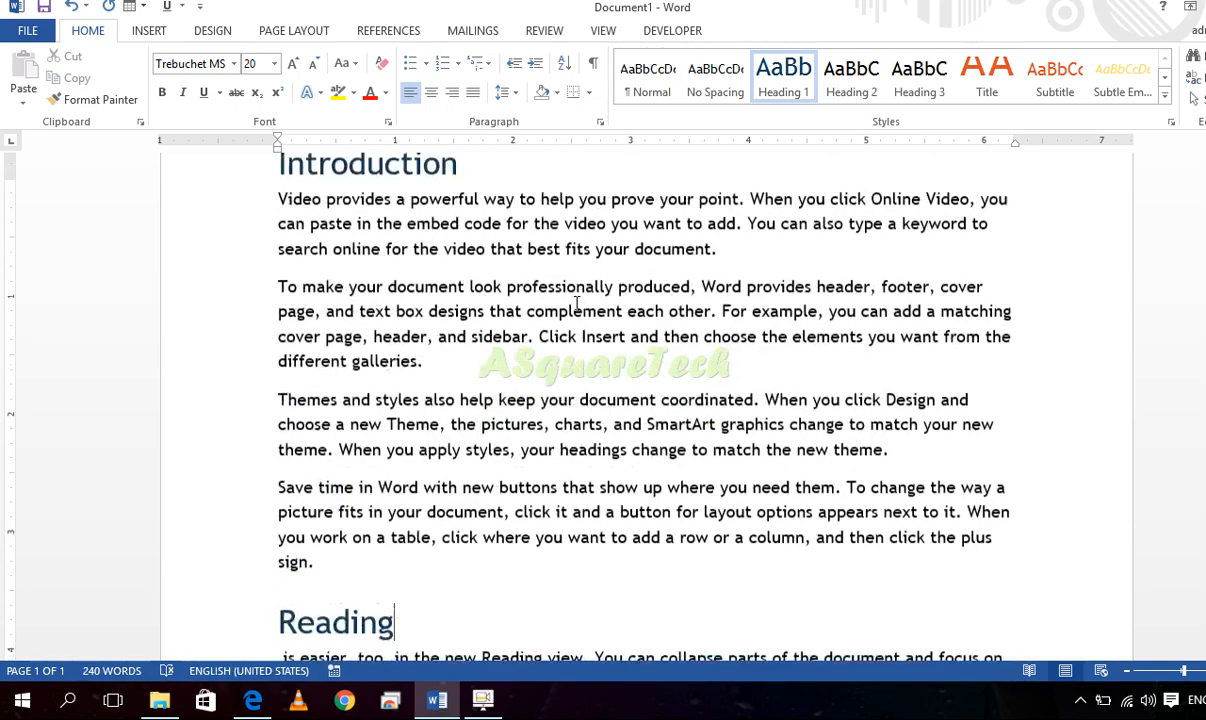
{"action": "scroll", "coordinate": [549, 296], "scroll_direction": "down", "scroll_amount": 4, "text": "ctrl"}
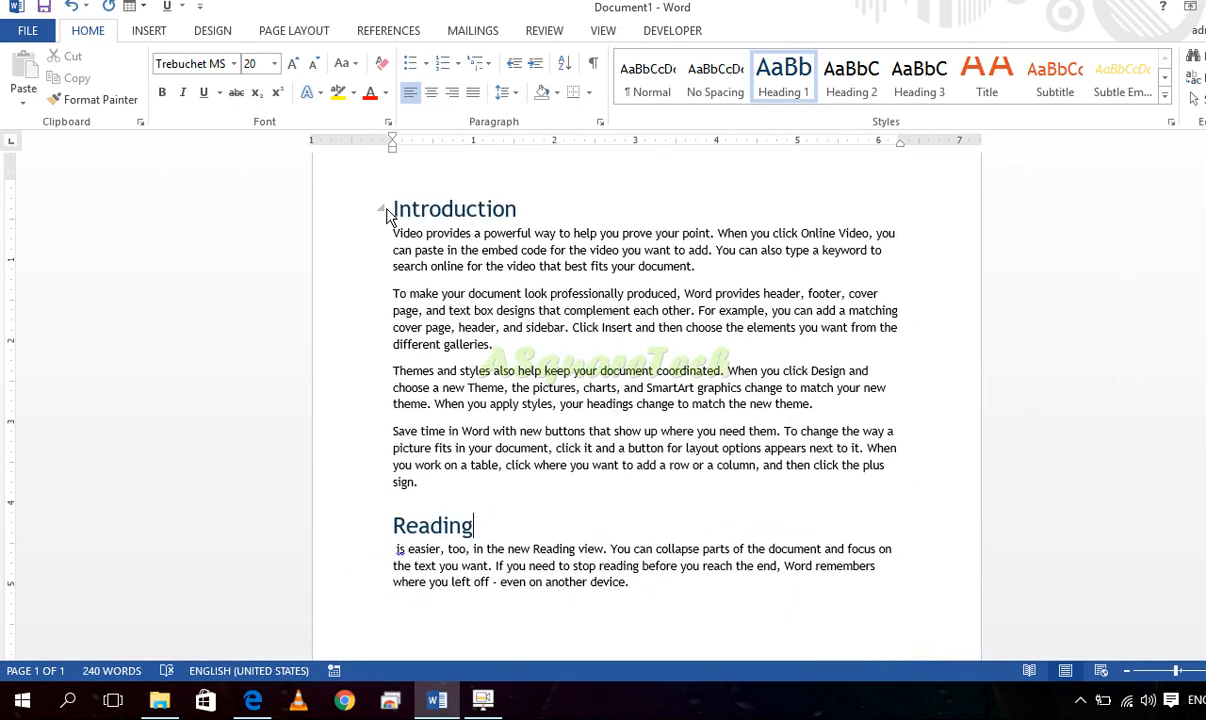
{"action": "left_click", "coordinate": [381, 209]}
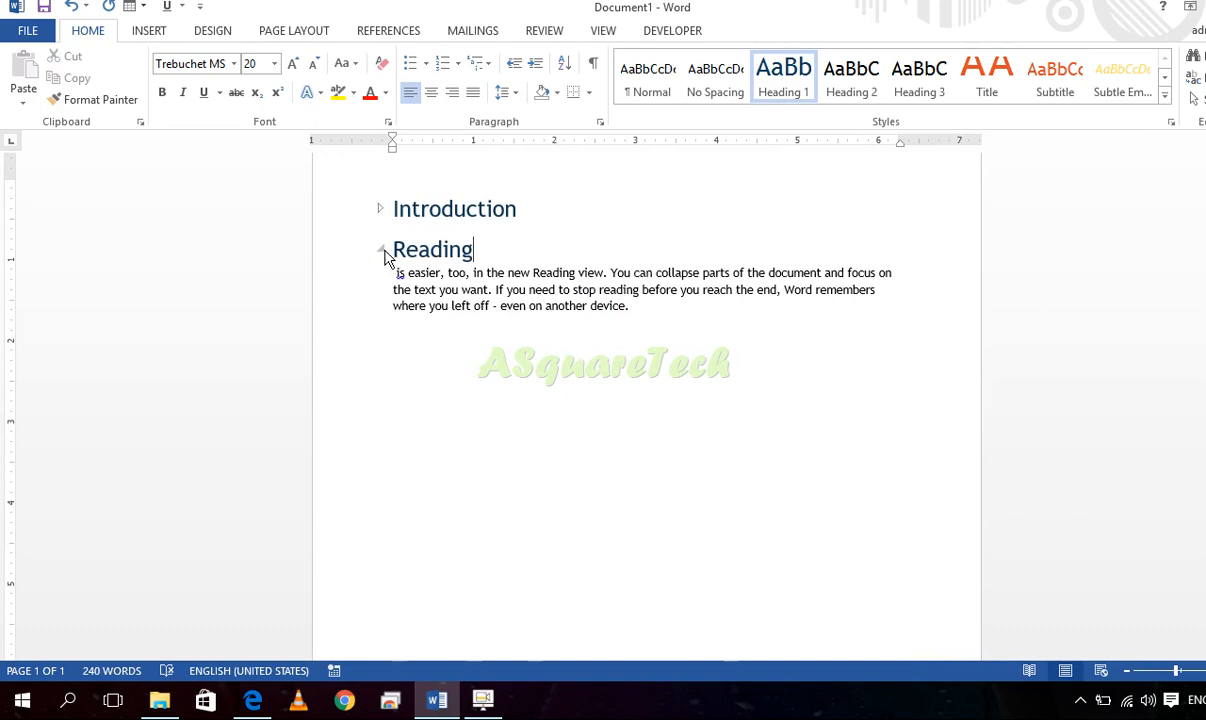
{"action": "left_click", "coordinate": [381, 250]}
{"action": "left_click", "coordinate": [381, 250]}
{"action": "left_click", "coordinate": [381, 209]}
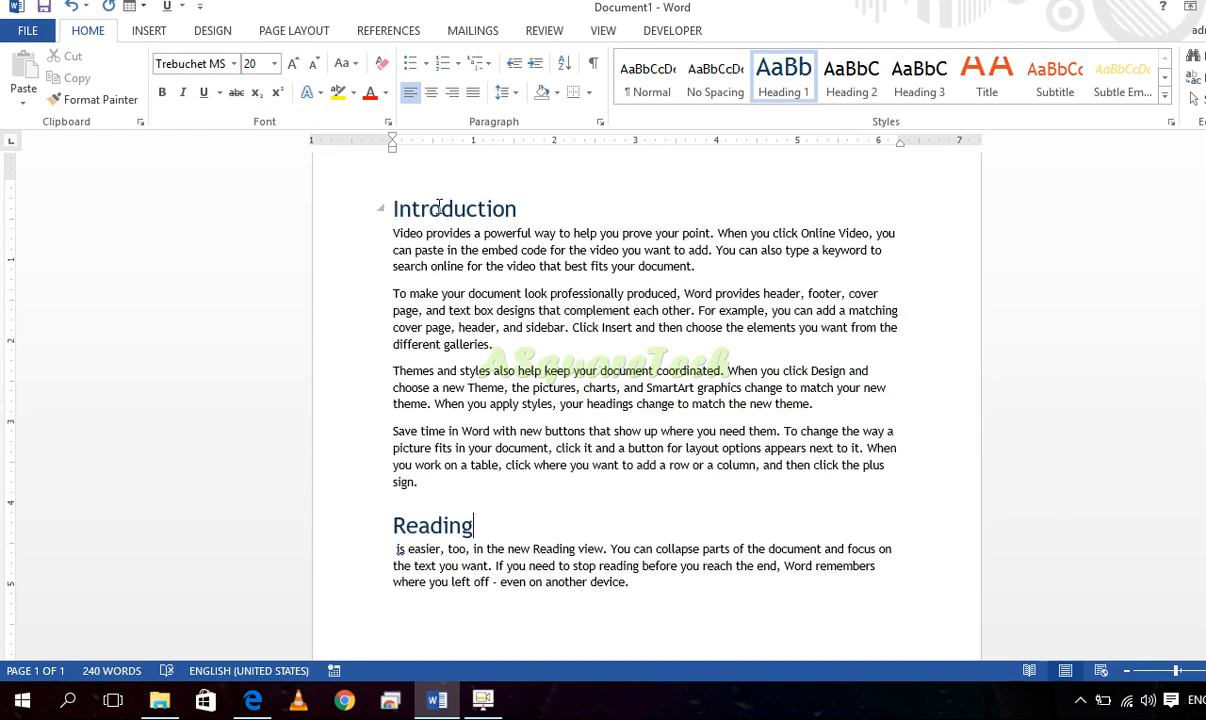
Apply the Heading 2 style to "To make your" in the second paragraph and split it onto its own line
{"action": "left_click_drag", "start_coordinate": [466, 294], "coordinate": [375, 281]}
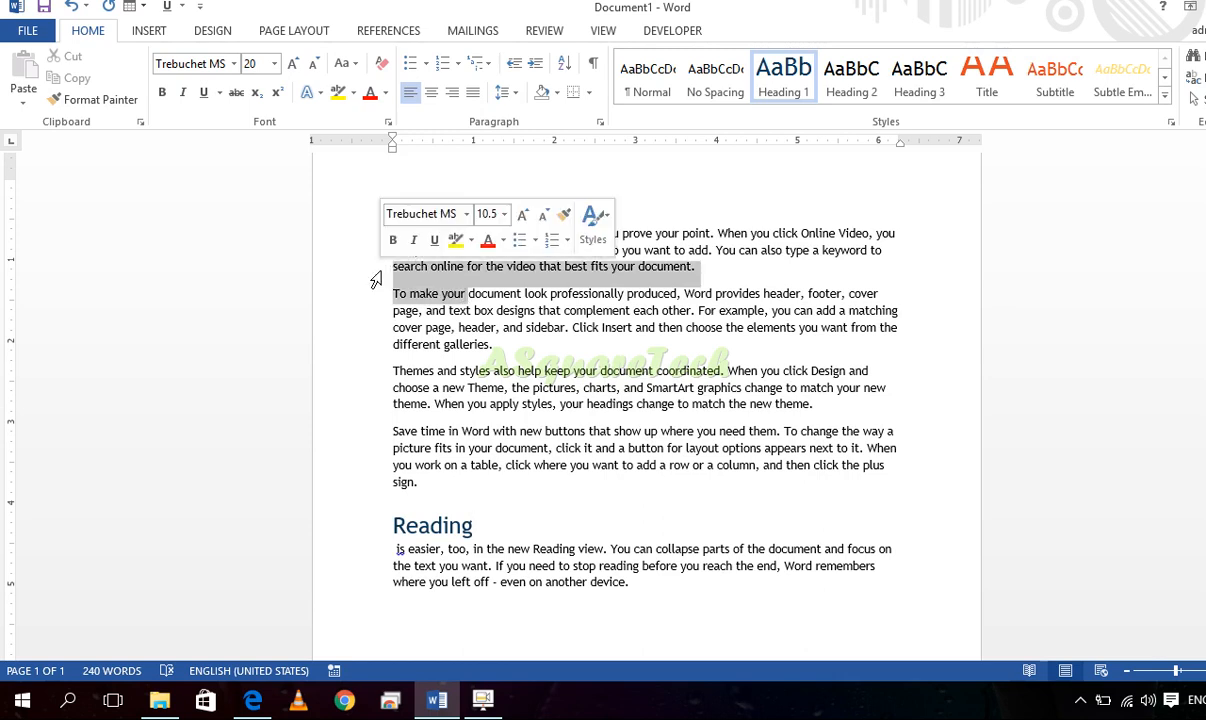
{"action": "left_click", "coordinate": [455, 296]}
{"action": "left_click_drag", "start_coordinate": [464, 294], "coordinate": [389, 293]}
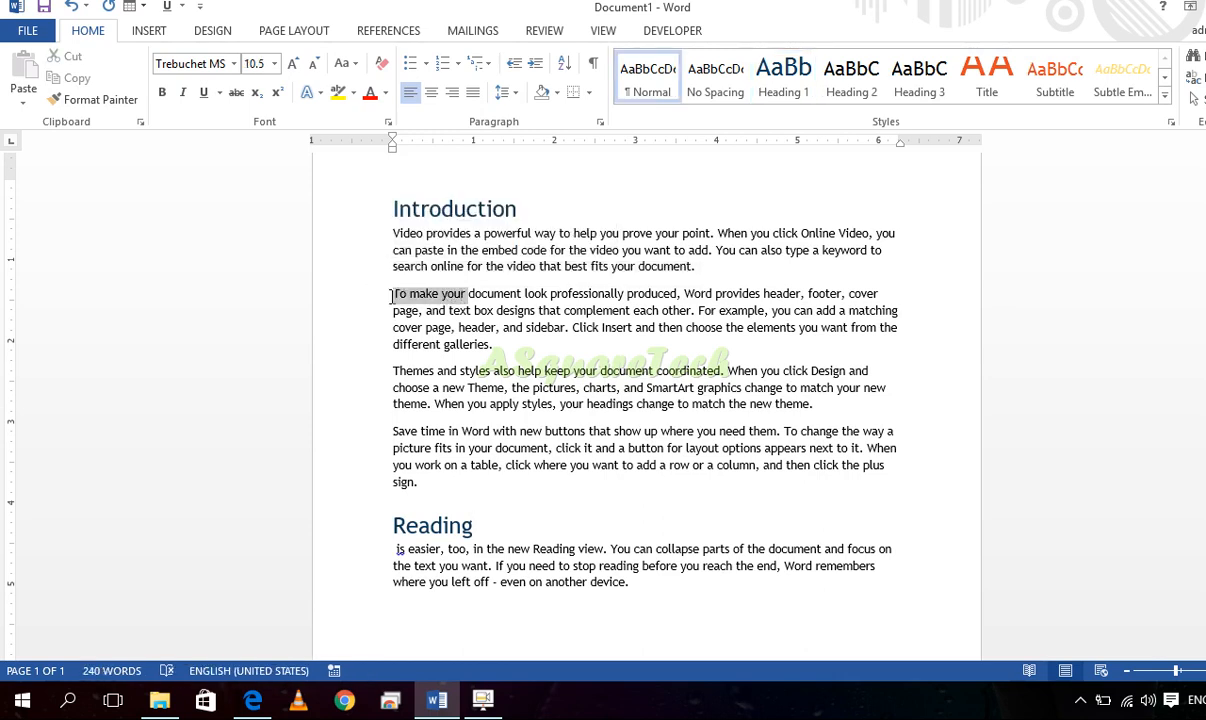
{"action": "left_click", "coordinate": [851, 80]}
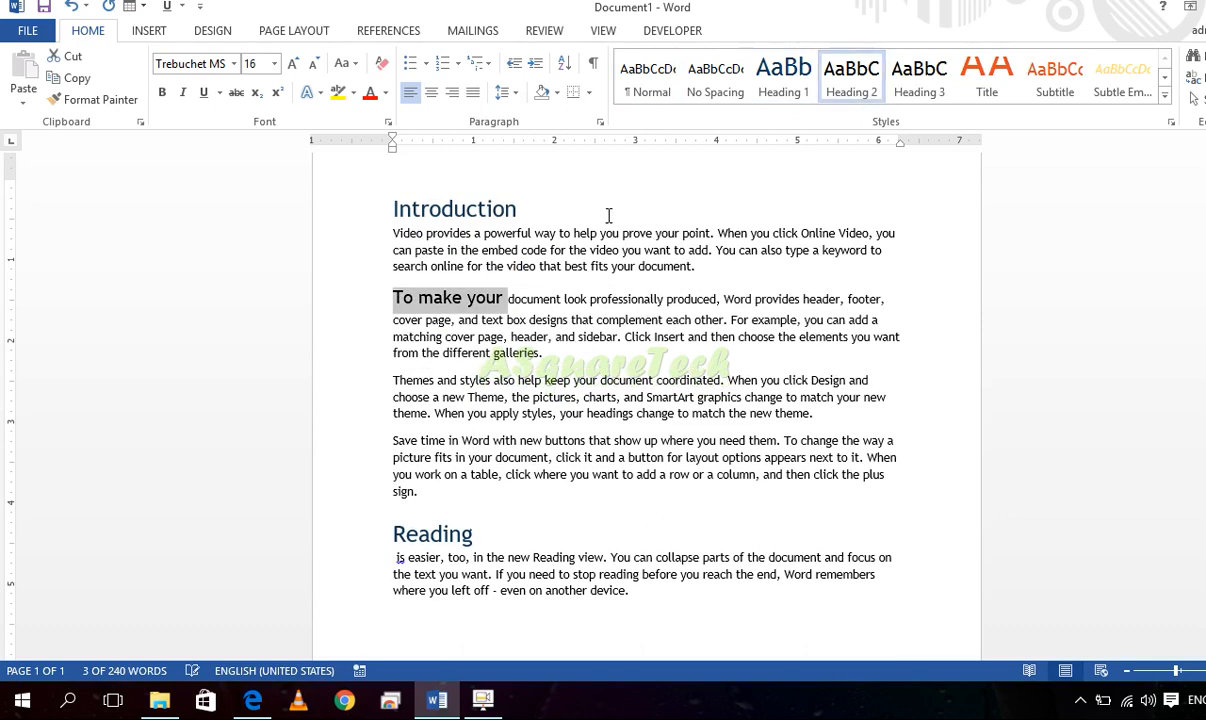
{"action": "left_click", "coordinate": [506, 299]}
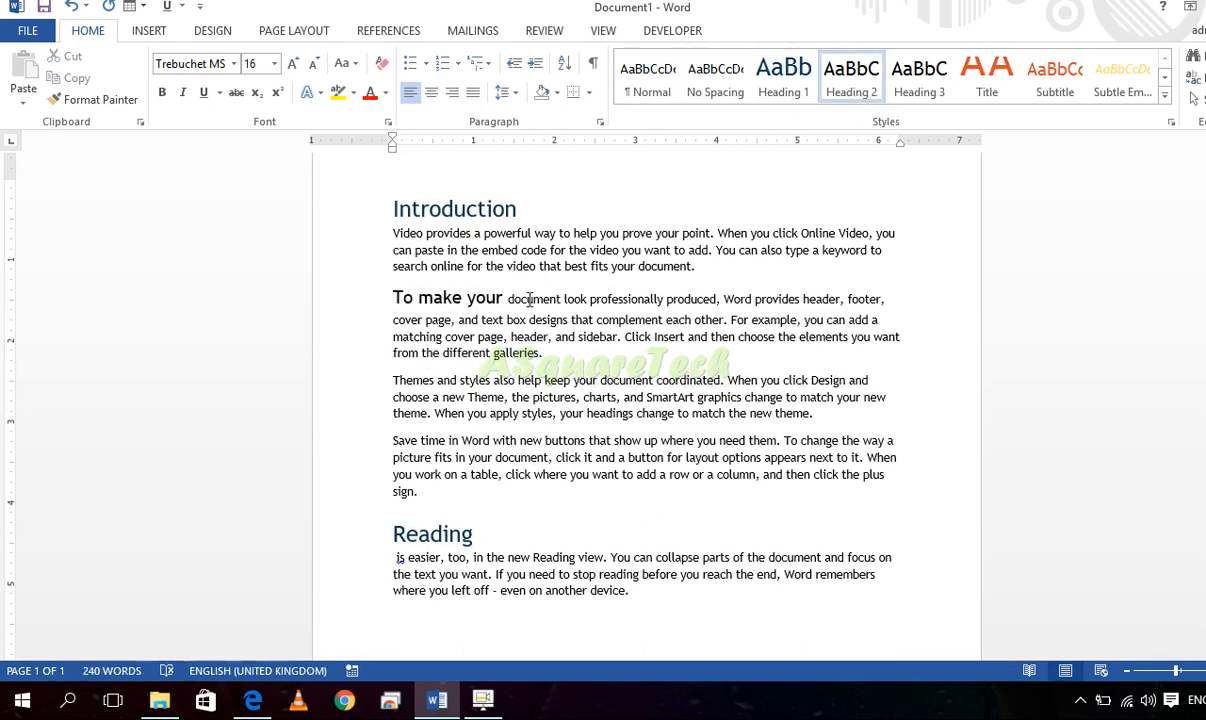
{"action": "key", "text": "Return"}
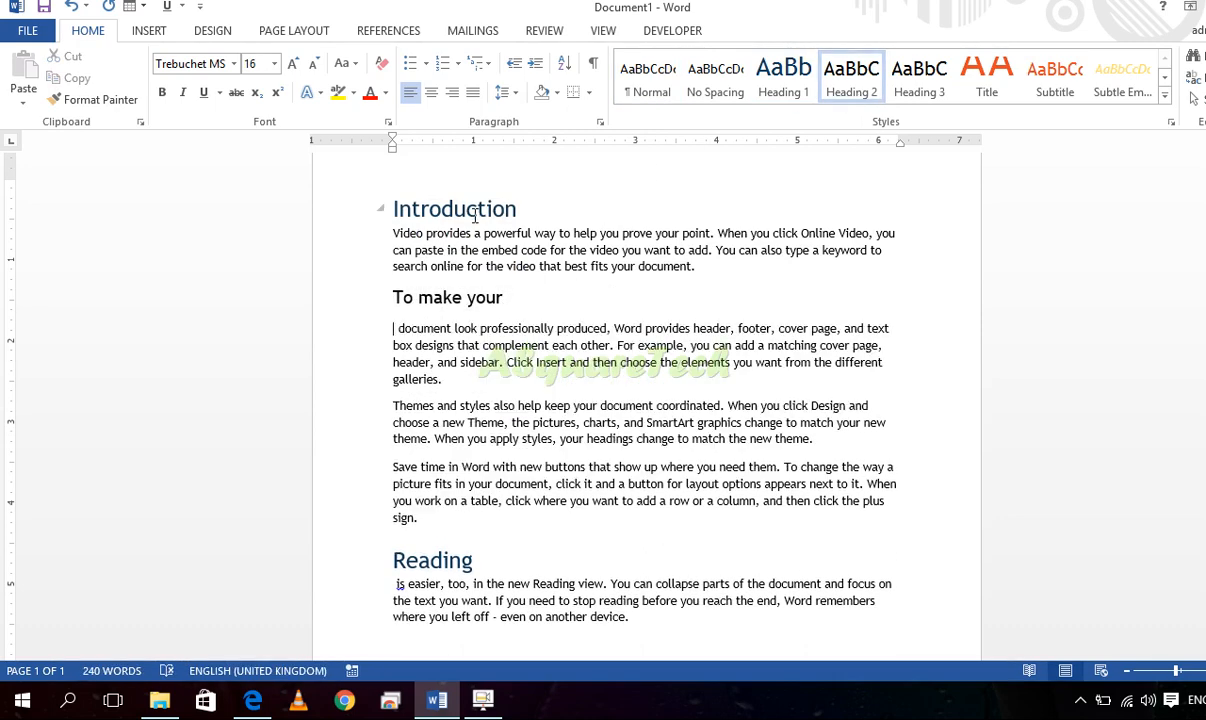
Collapse and expand the "Introduction" section to check that the "To make your" subheading belongs under it
{"action": "left_click", "coordinate": [382, 210]}
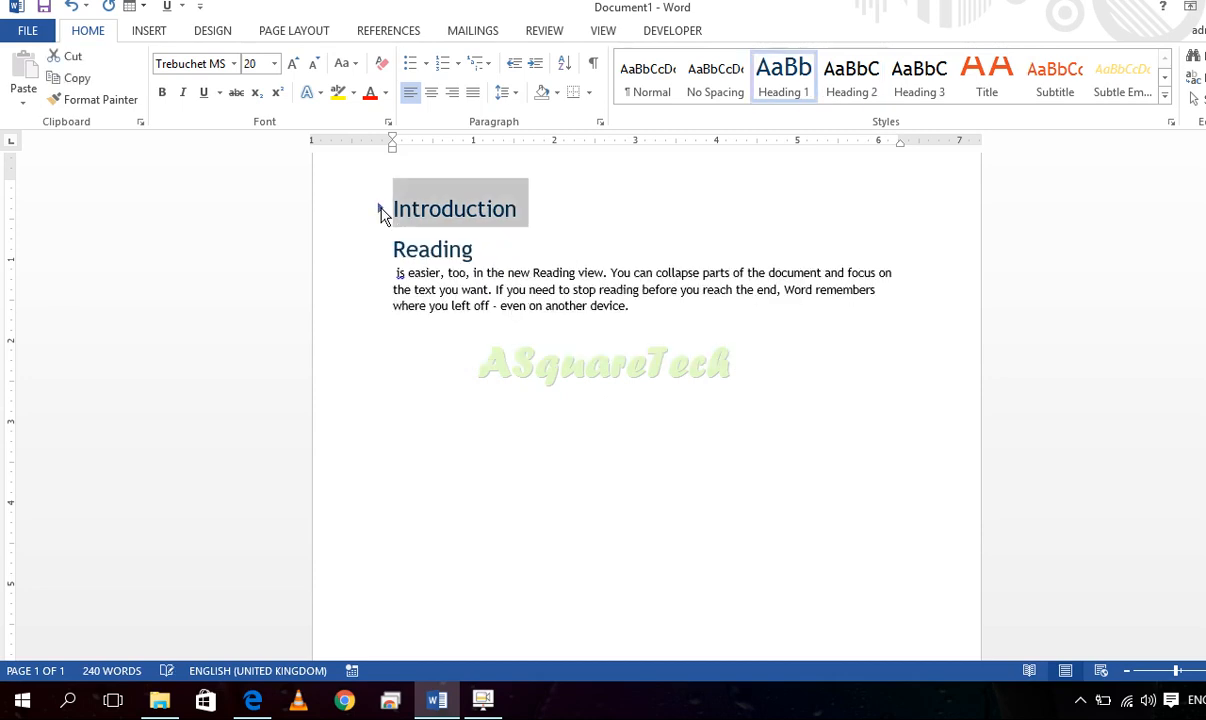
{"action": "left_click", "coordinate": [382, 210]}
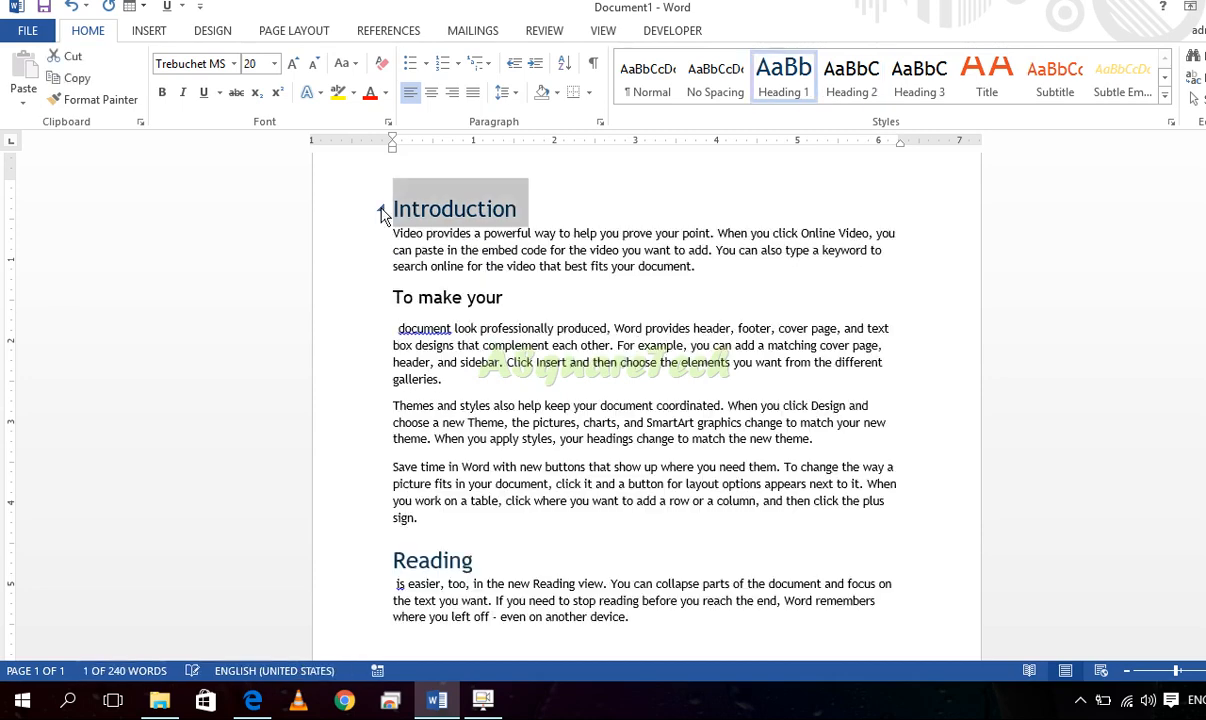
{"action": "left_click", "coordinate": [393, 298]}
{"action": "triple_click", "coordinate": [440, 297]}
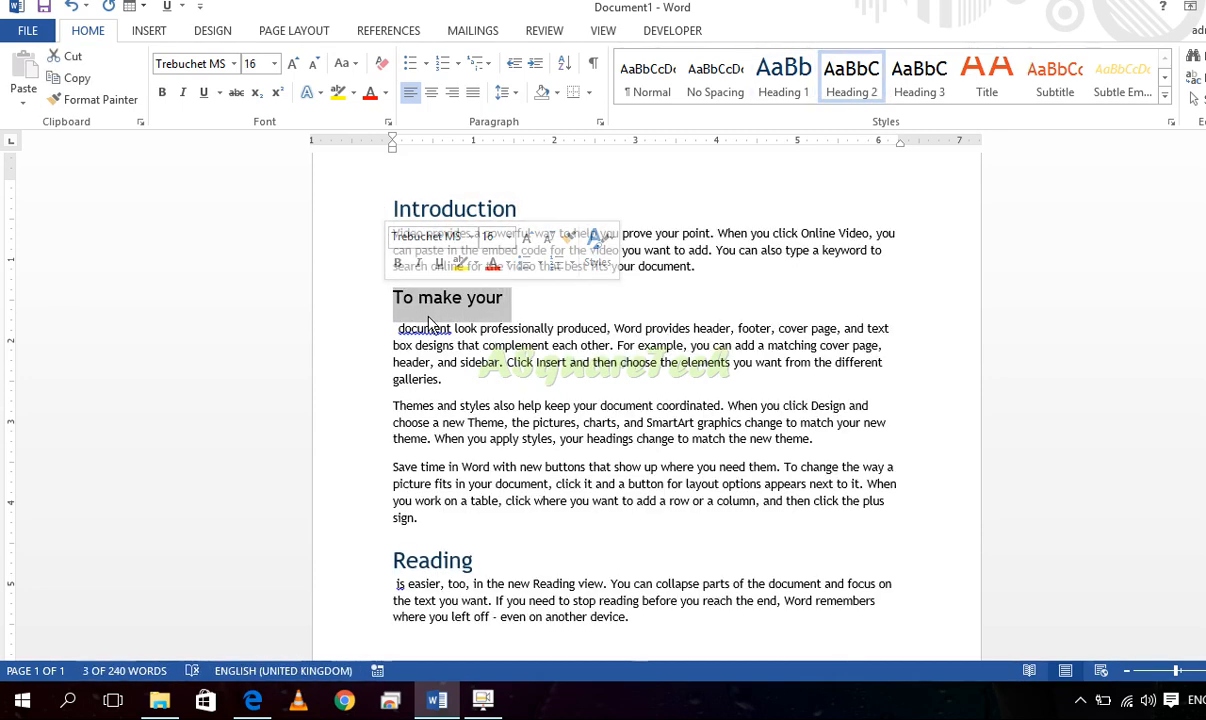
Delete the leading space before "document" in the paragraph under the "To make your" heading
{"action": "left_click", "coordinate": [440, 309]}
{"action": "left_click", "coordinate": [400, 328]}
{"action": "key", "text": "BackSpace"}
{"action": "left_click", "coordinate": [590, 377]}
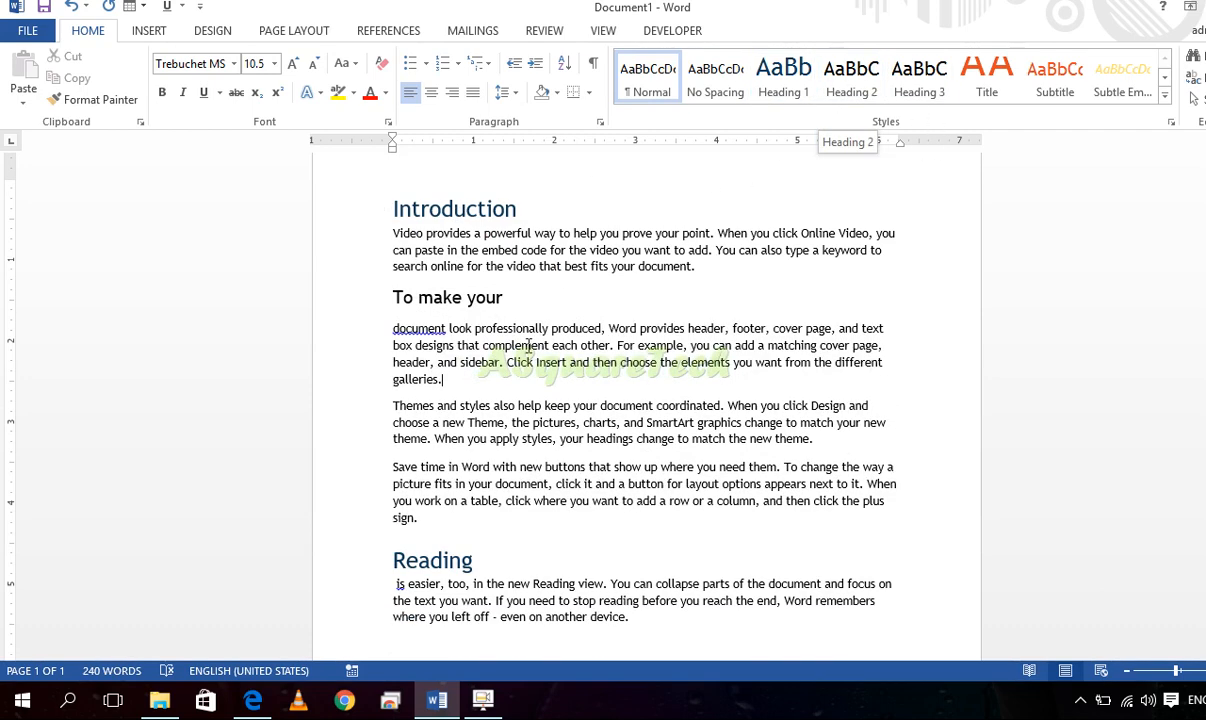
{"action": "left_click_drag", "start_coordinate": [513, 299], "coordinate": [380, 297]}
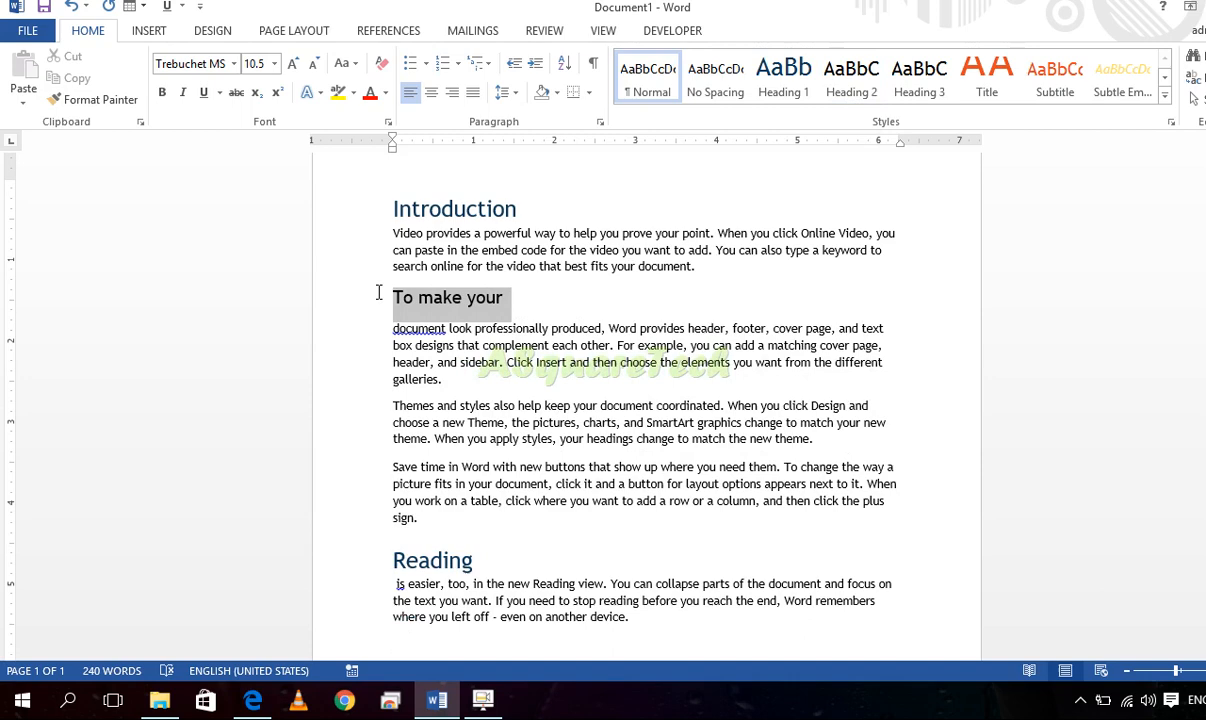
{"action": "left_click", "coordinate": [786, 328]}
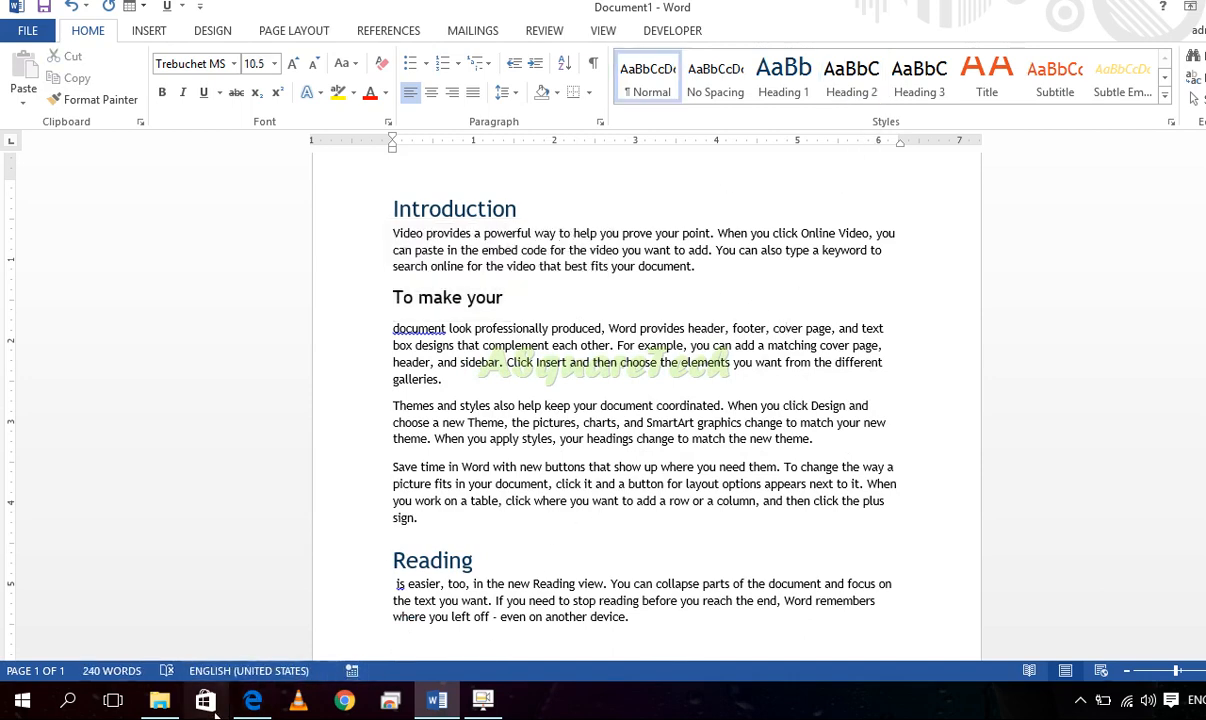
Switch to Edge to examine the table of contents in abc.pdf, and collapse the document's "Introduction" and "Reading" sections for comparison
{"action": "left_click", "coordinate": [205, 700]}
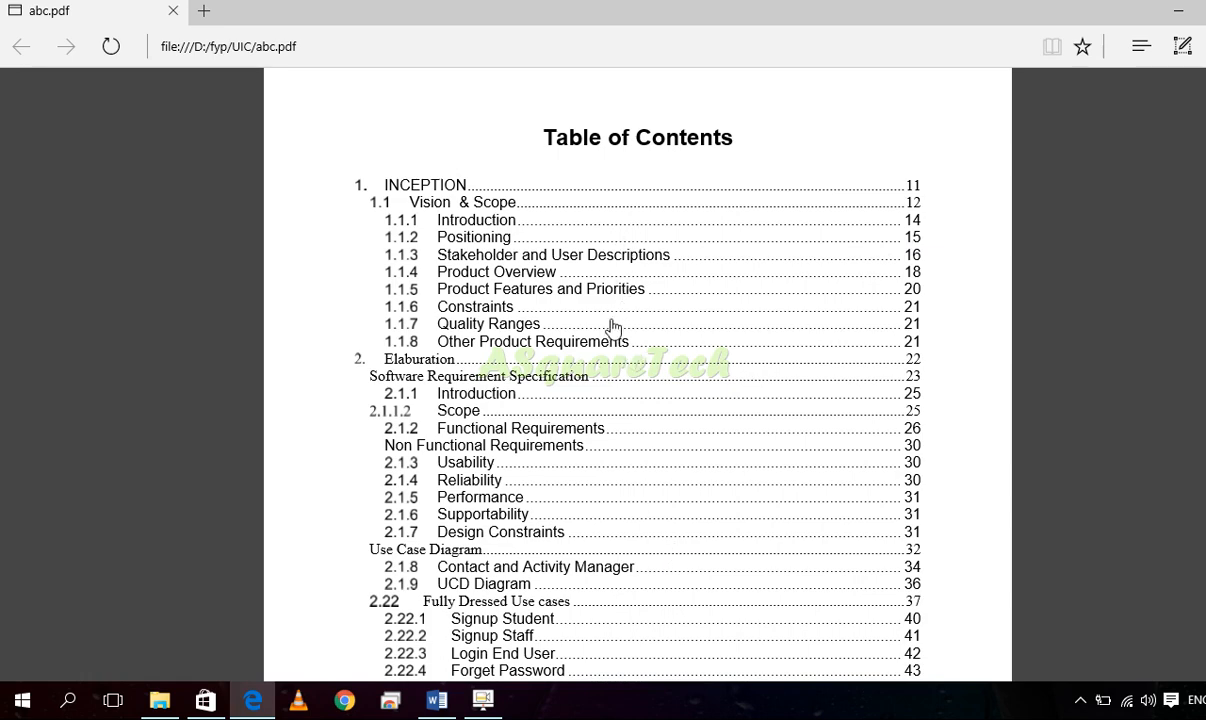
{"action": "left_click", "coordinate": [436, 701]}
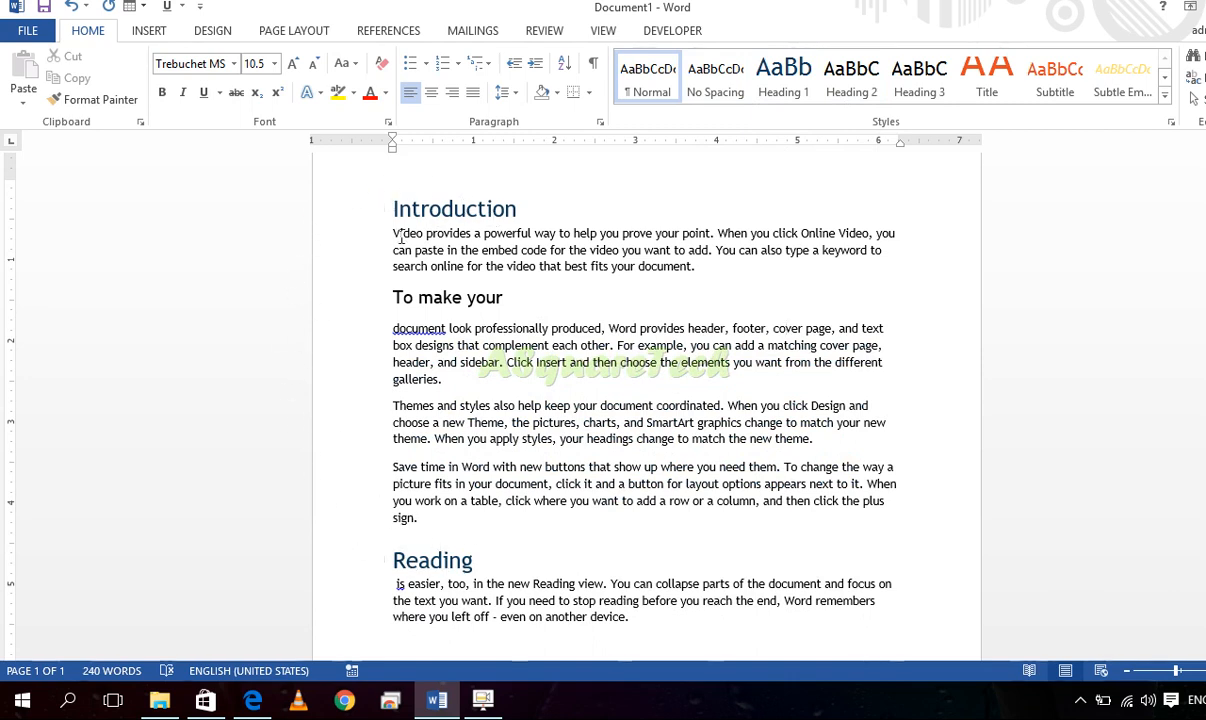
{"action": "left_click", "coordinate": [381, 210]}
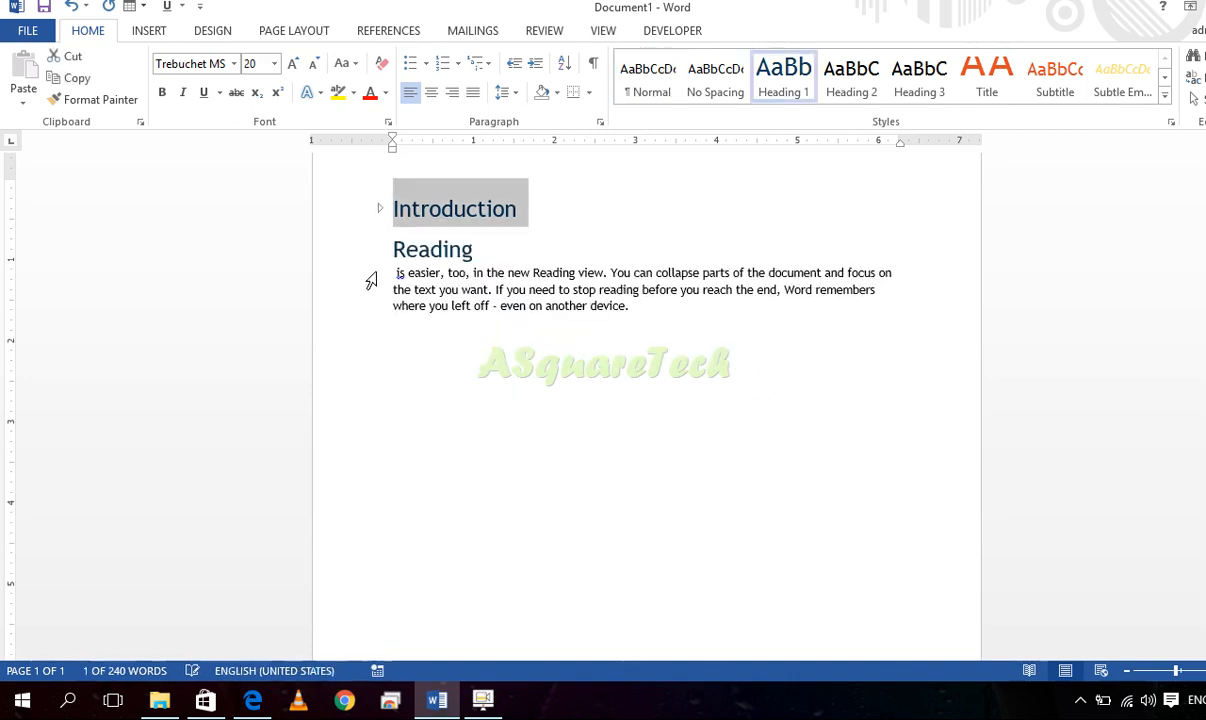
{"action": "left_click", "coordinate": [381, 251]}
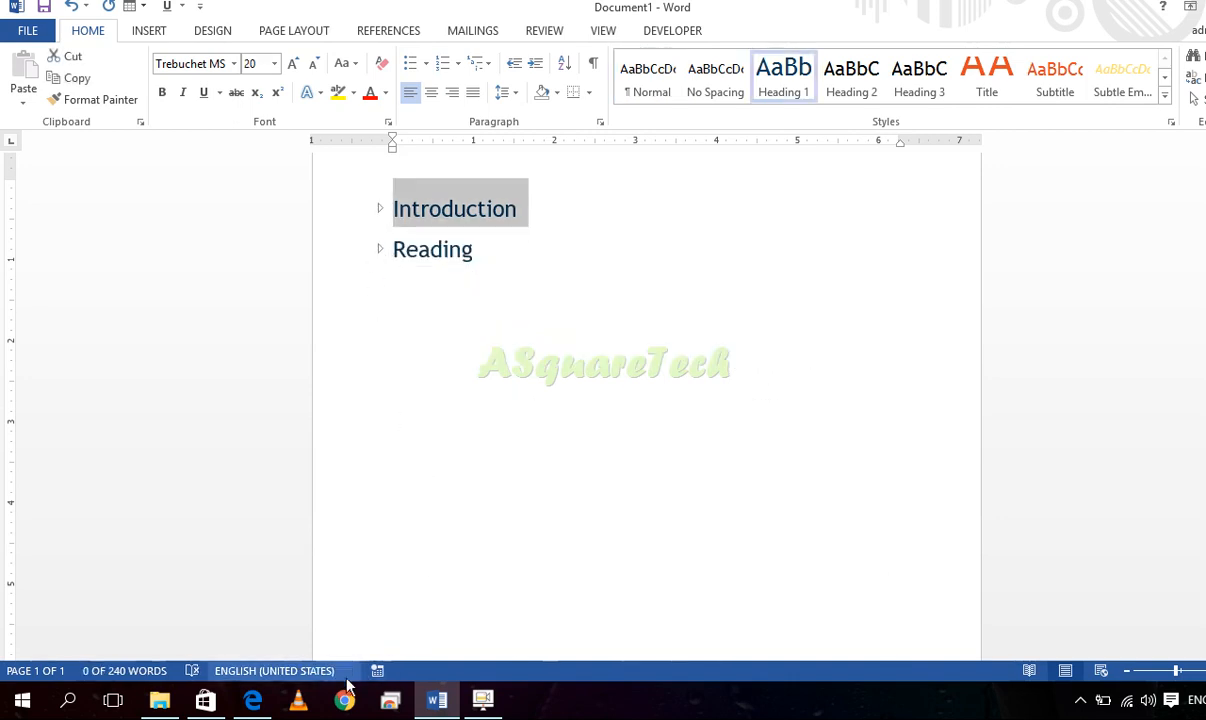
{"action": "left_click", "coordinate": [253, 700]}
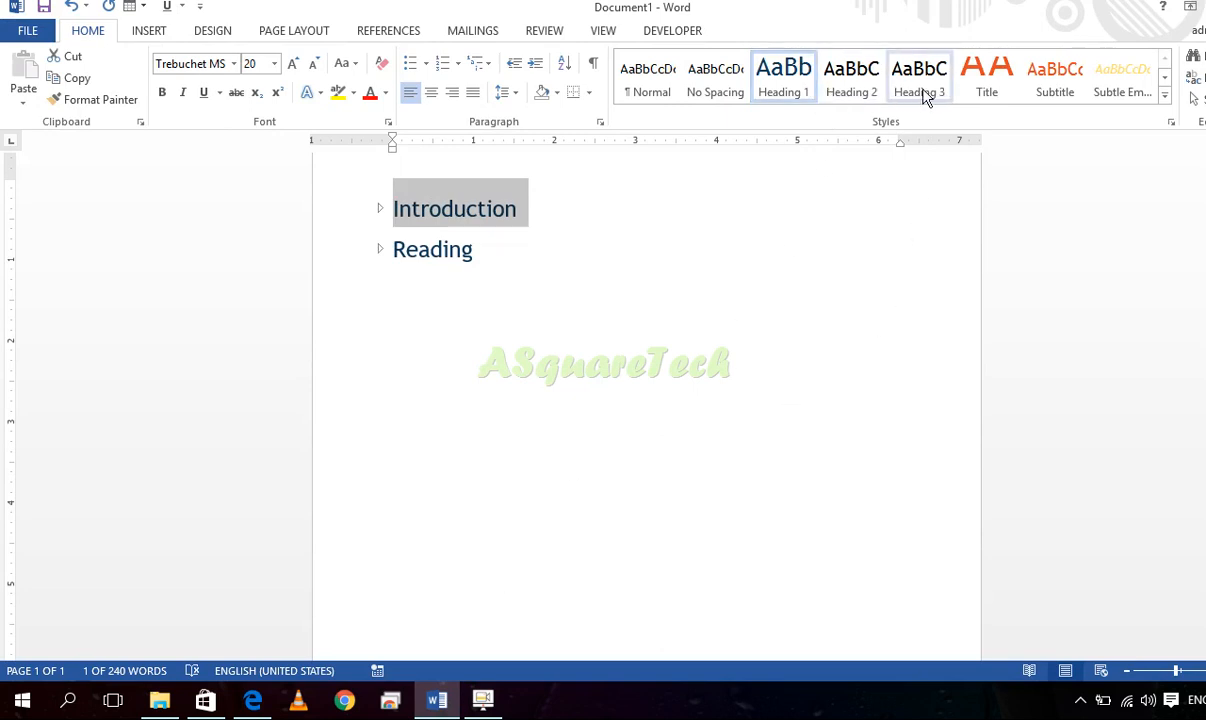
Expand the "Introduction" section in the Word document, leaving "Reading" collapsed
{"action": "left_click", "coordinate": [704, 364]}
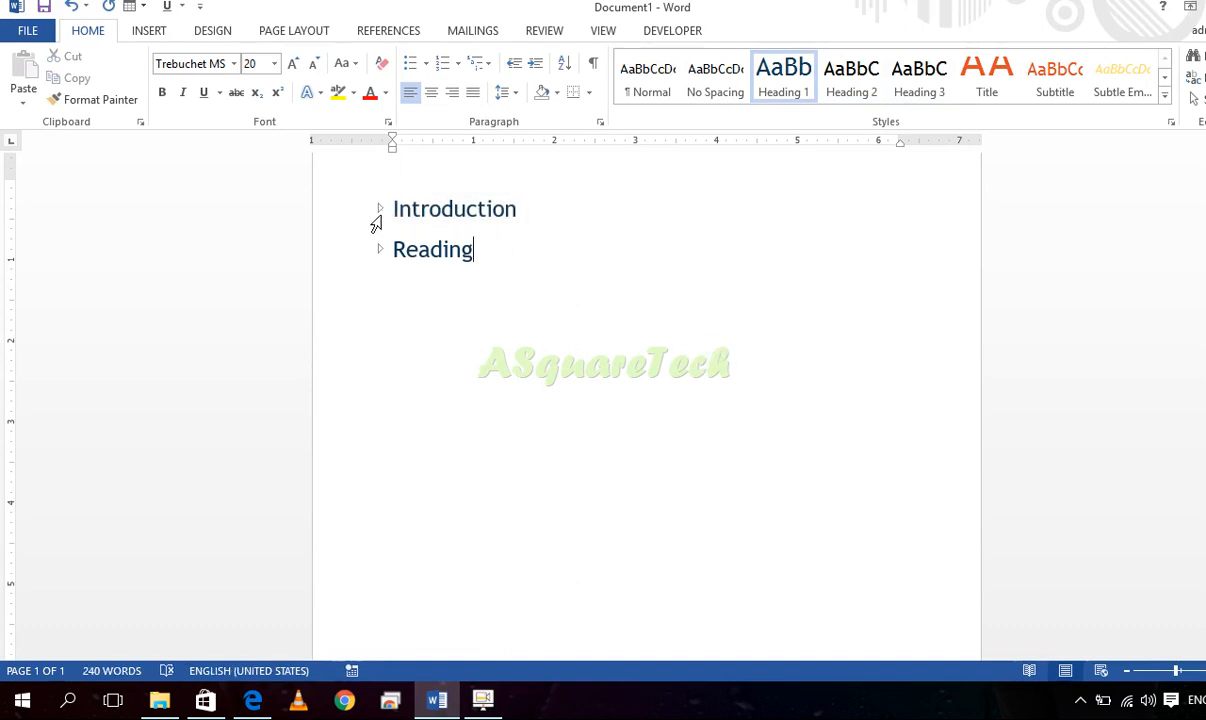
{"action": "left_click", "coordinate": [376, 222]}
{"action": "left_click", "coordinate": [380, 211]}
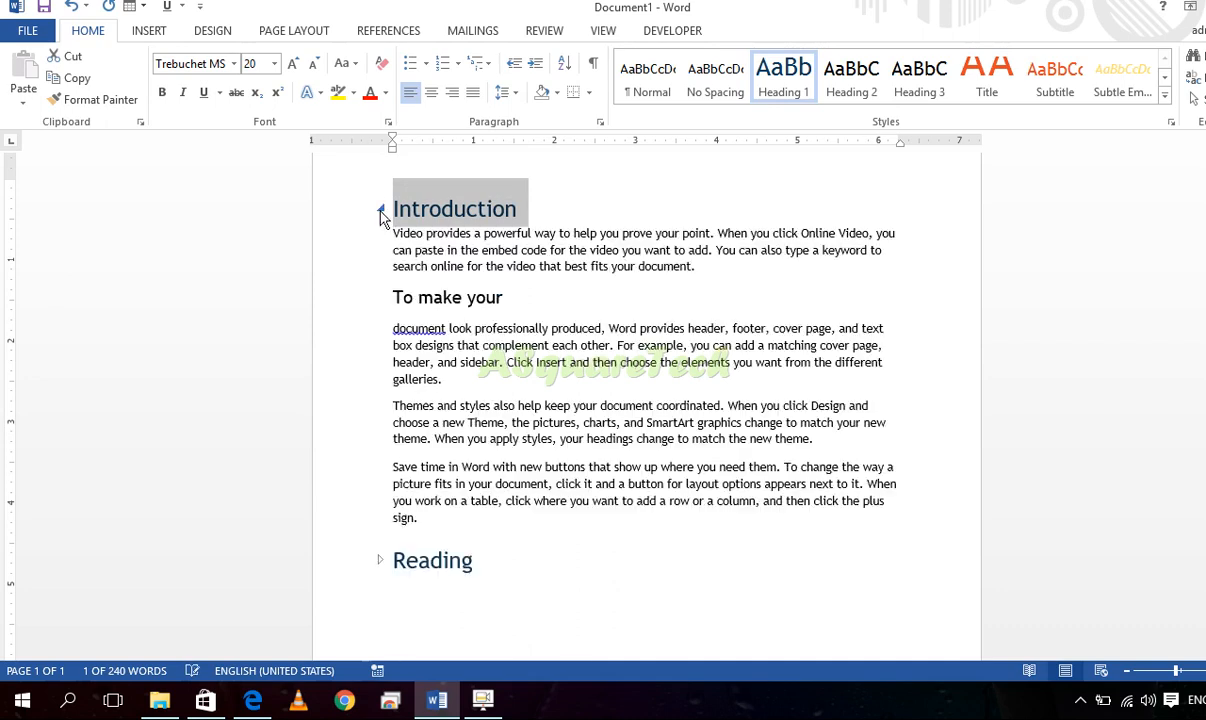
{"action": "left_click", "coordinate": [577, 422]}
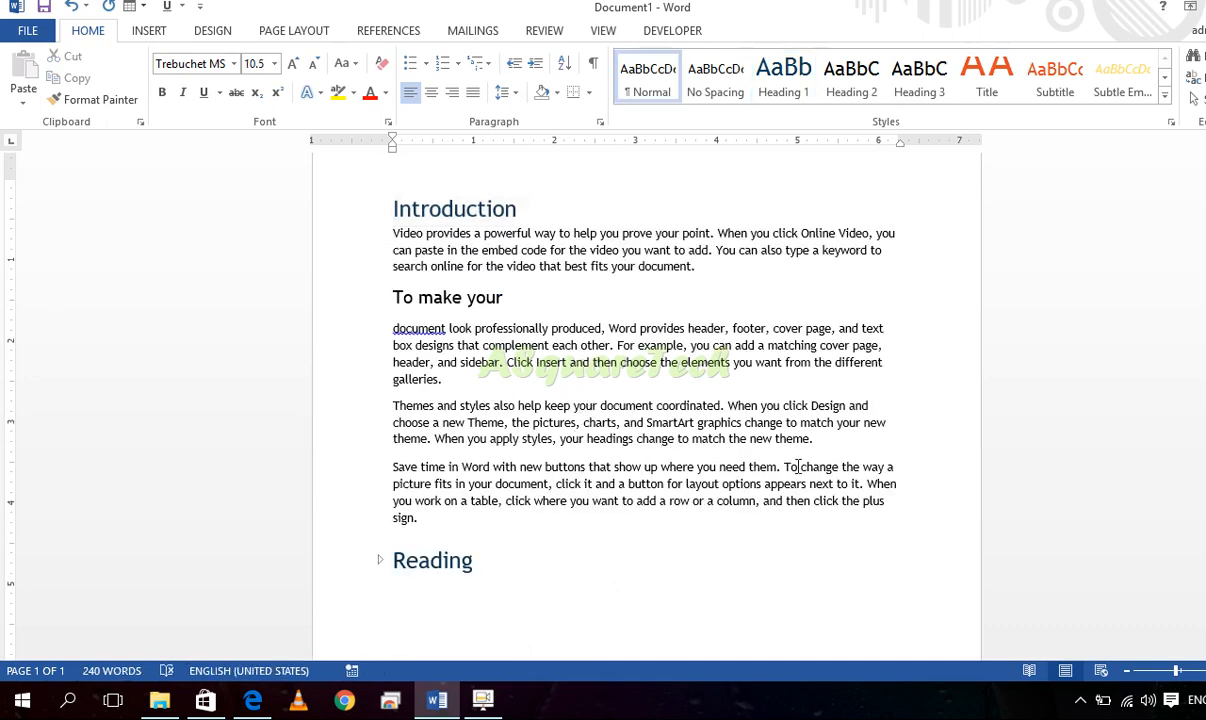
Try the No Spacing style on the "Themes and styles" paragraph and restore it to the Normal style
{"action": "triple_click", "coordinate": [768, 418]}
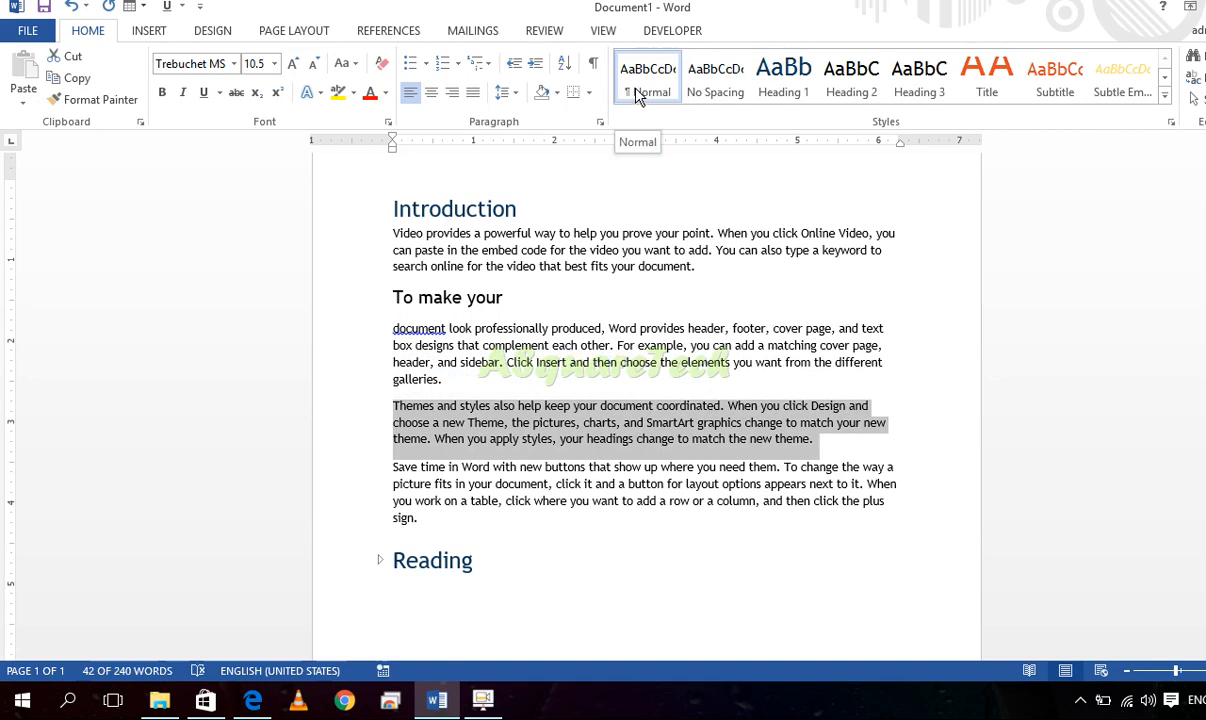
{"action": "left_click", "coordinate": [722, 84]}
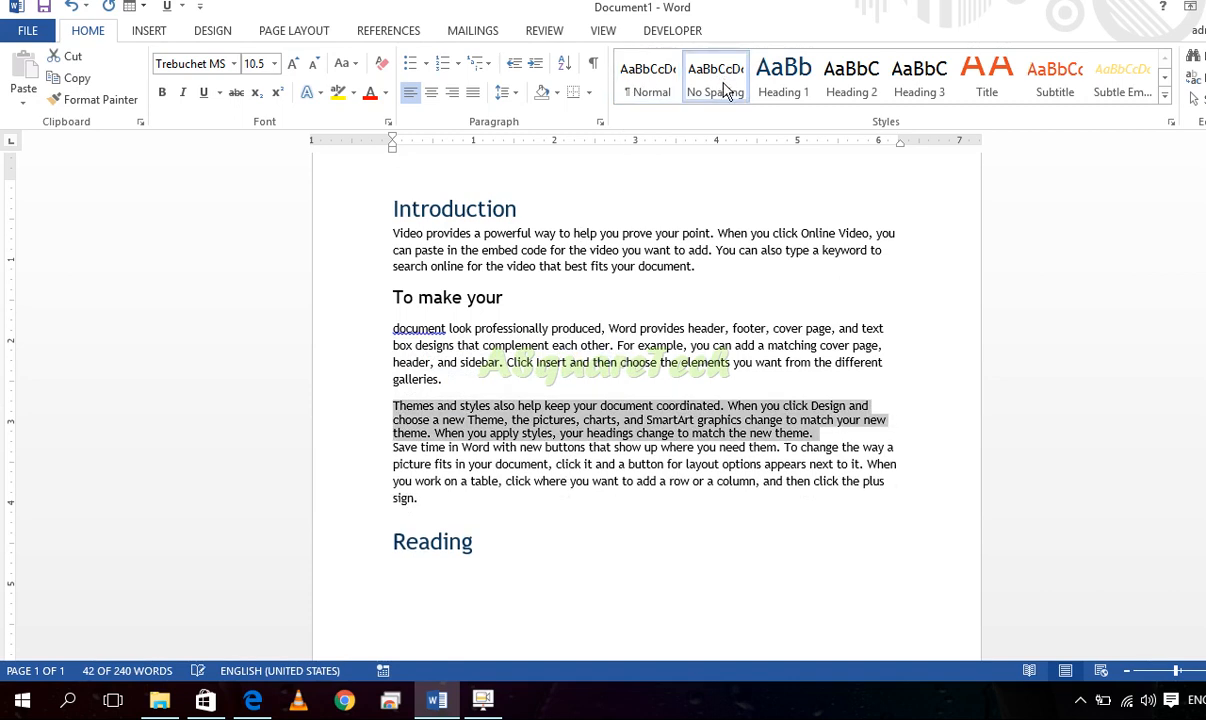
{"action": "left_click", "coordinate": [741, 447]}
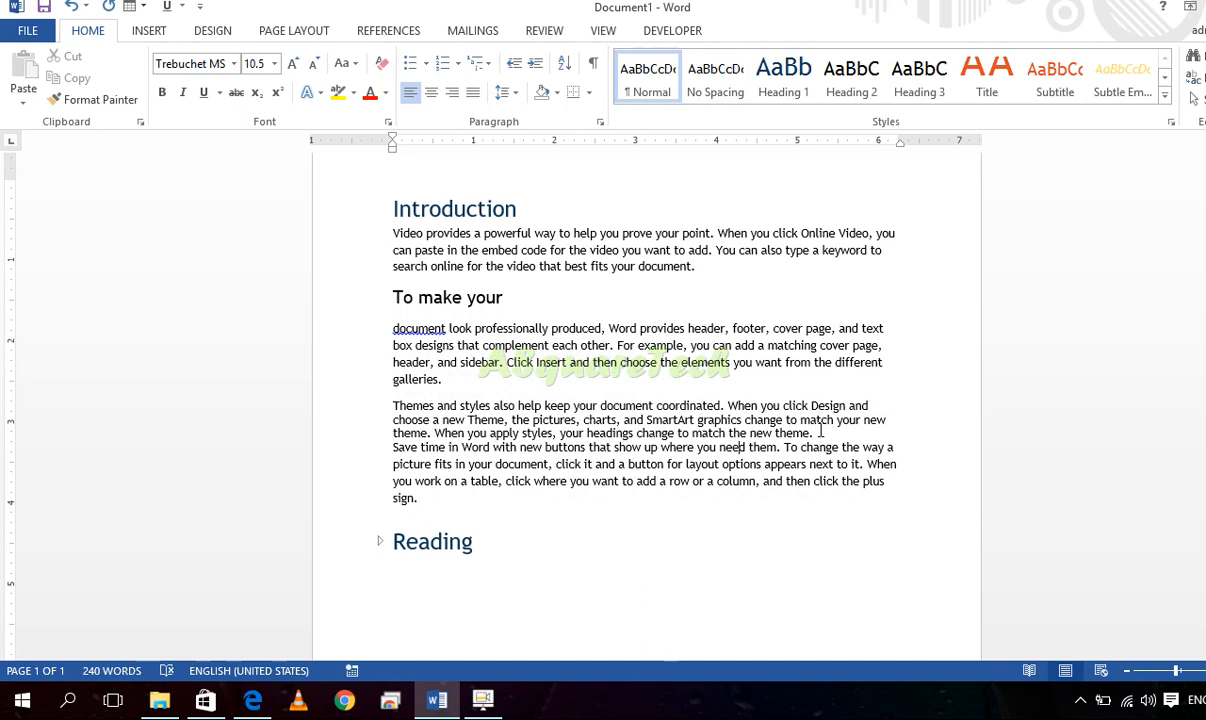
{"action": "left_click_drag", "start_coordinate": [820, 431], "coordinate": [393, 403]}
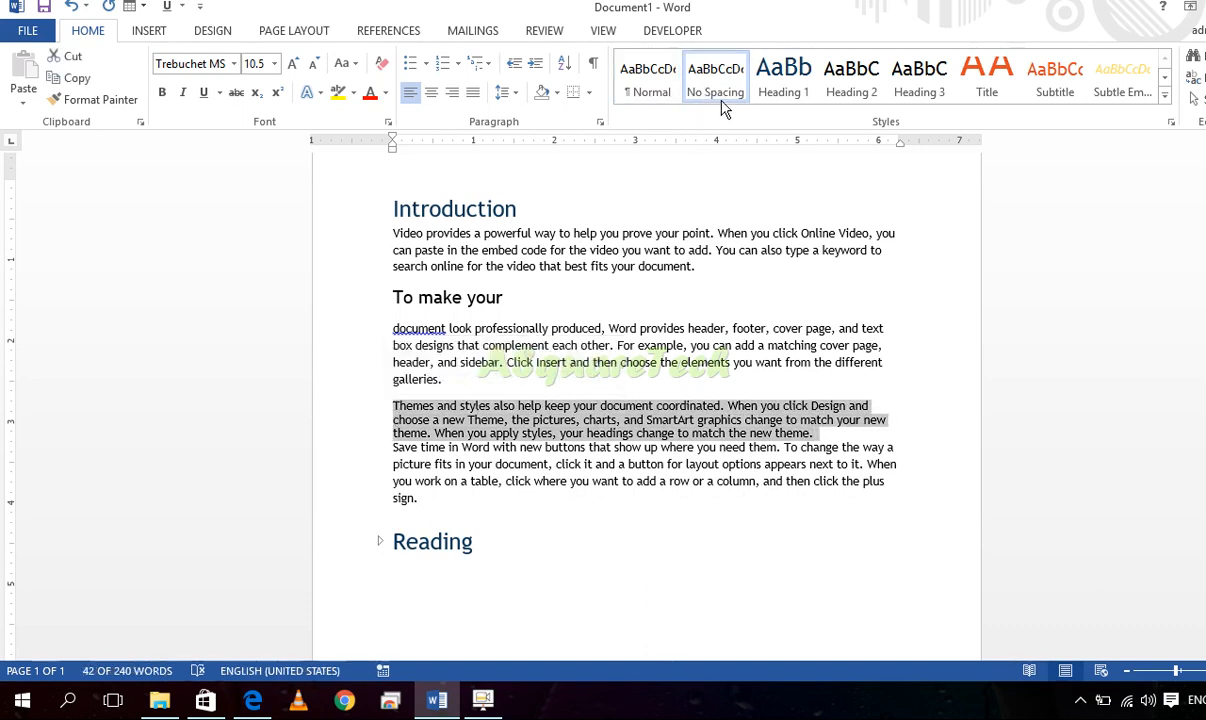
{"action": "left_click", "coordinate": [645, 78]}
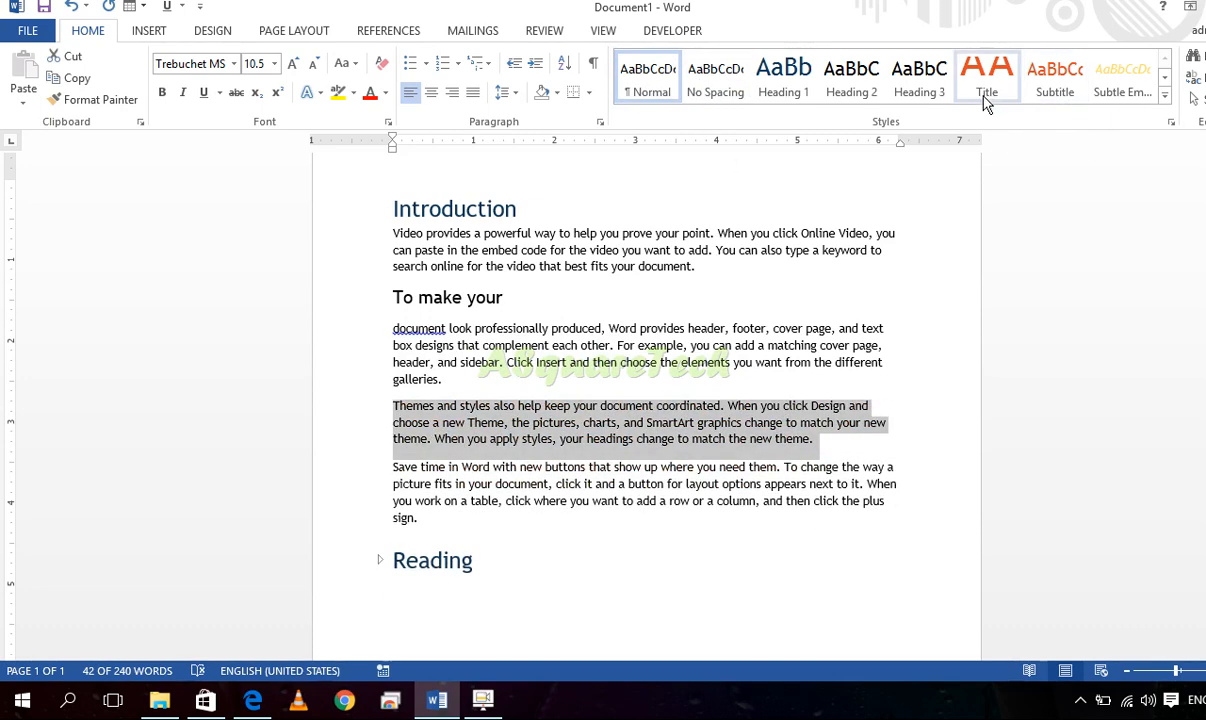
{"action": "left_click", "coordinate": [537, 253]}
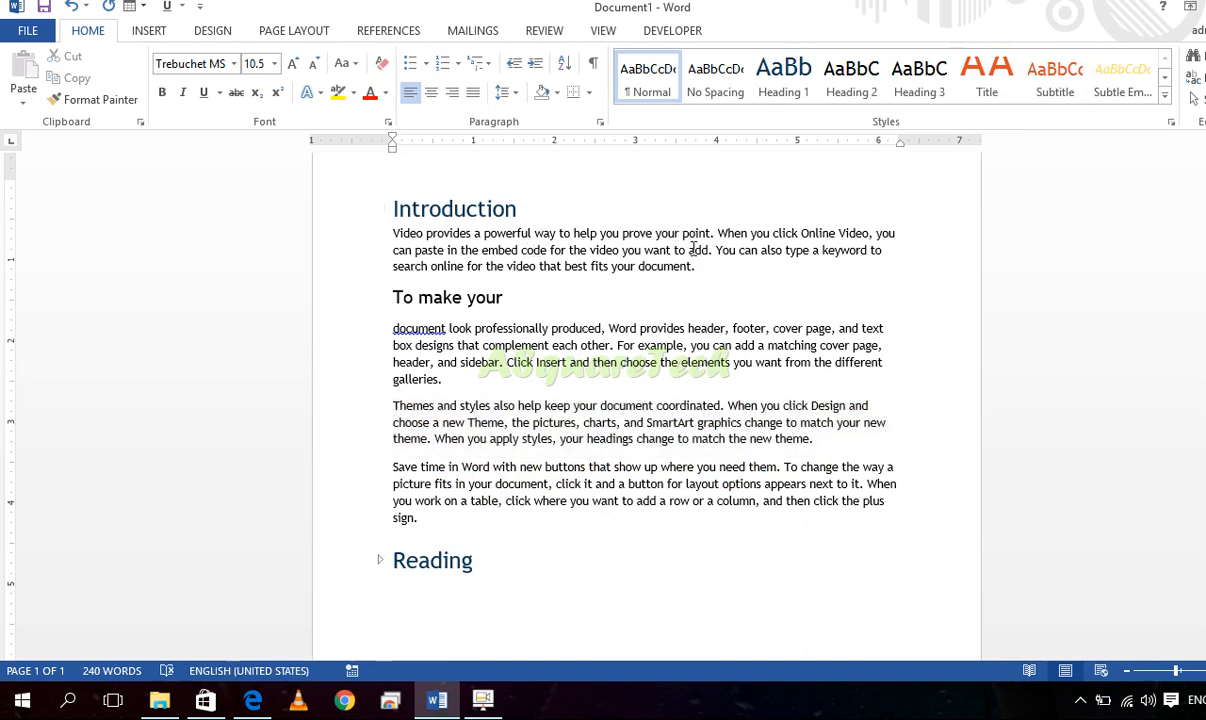
Clear all formatting from the text spanning the "Introduction" heading through the "Reading" heading
{"action": "left_click_drag", "start_coordinate": [488, 560], "coordinate": [366, 161]}
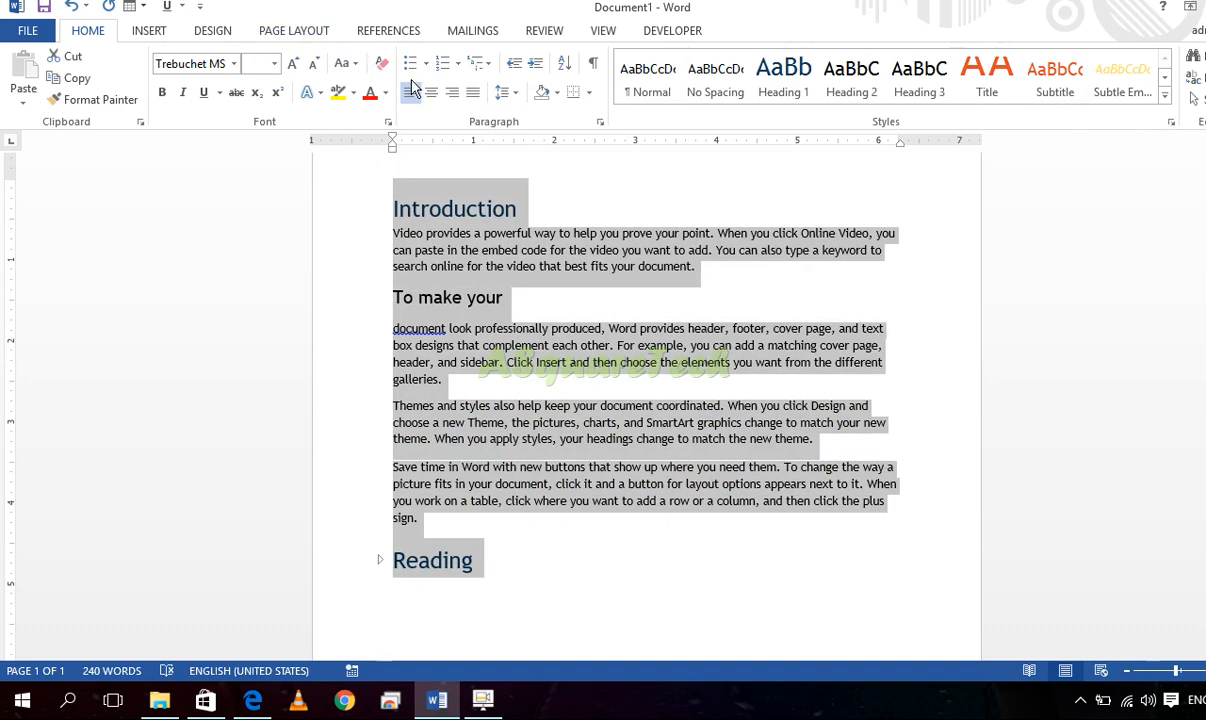
{"action": "left_click", "coordinate": [382, 64]}
{"action": "left_click", "coordinate": [520, 245]}
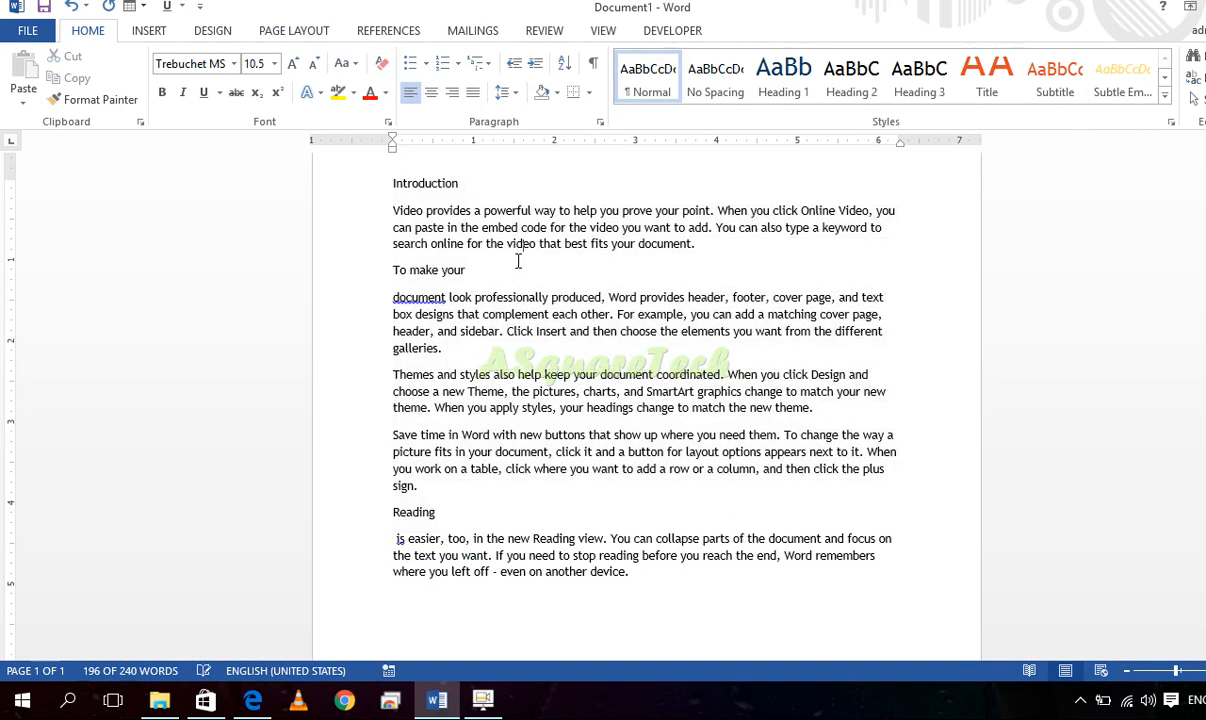
Apply the Title style to the "Introduction" line
{"action": "left_click", "coordinate": [328, 170]}
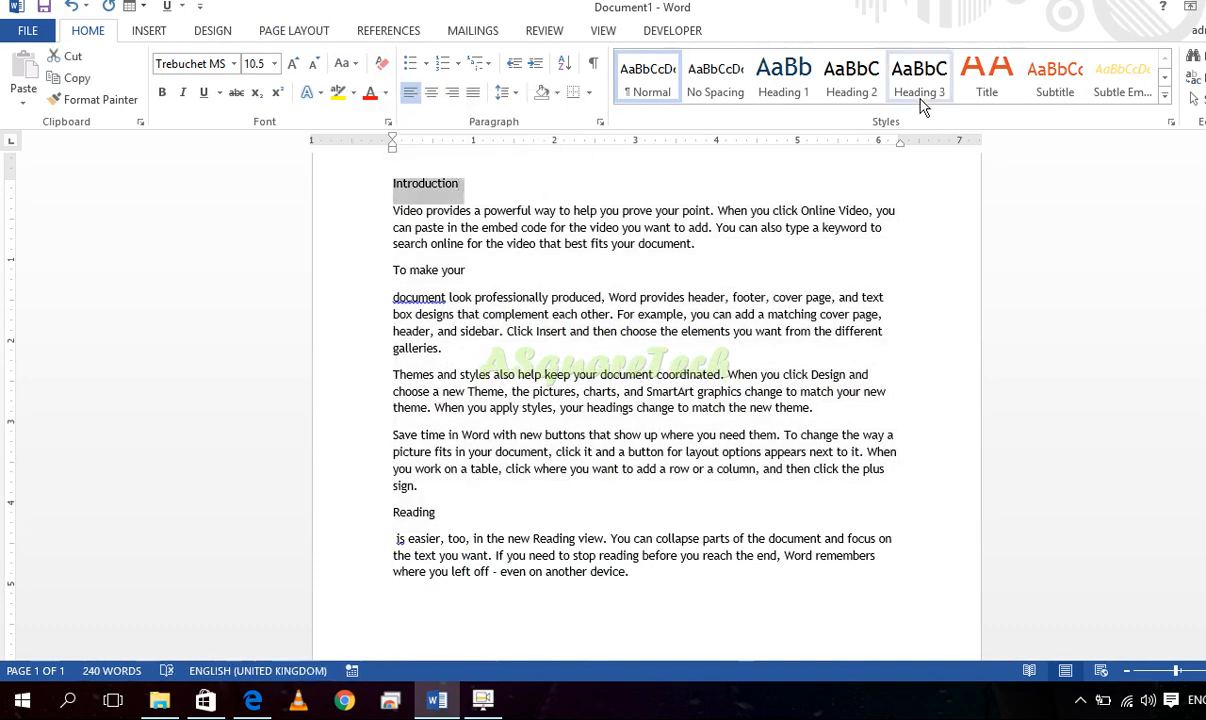
{"action": "left_click", "coordinate": [987, 75]}
{"action": "left_click", "coordinate": [641, 437]}
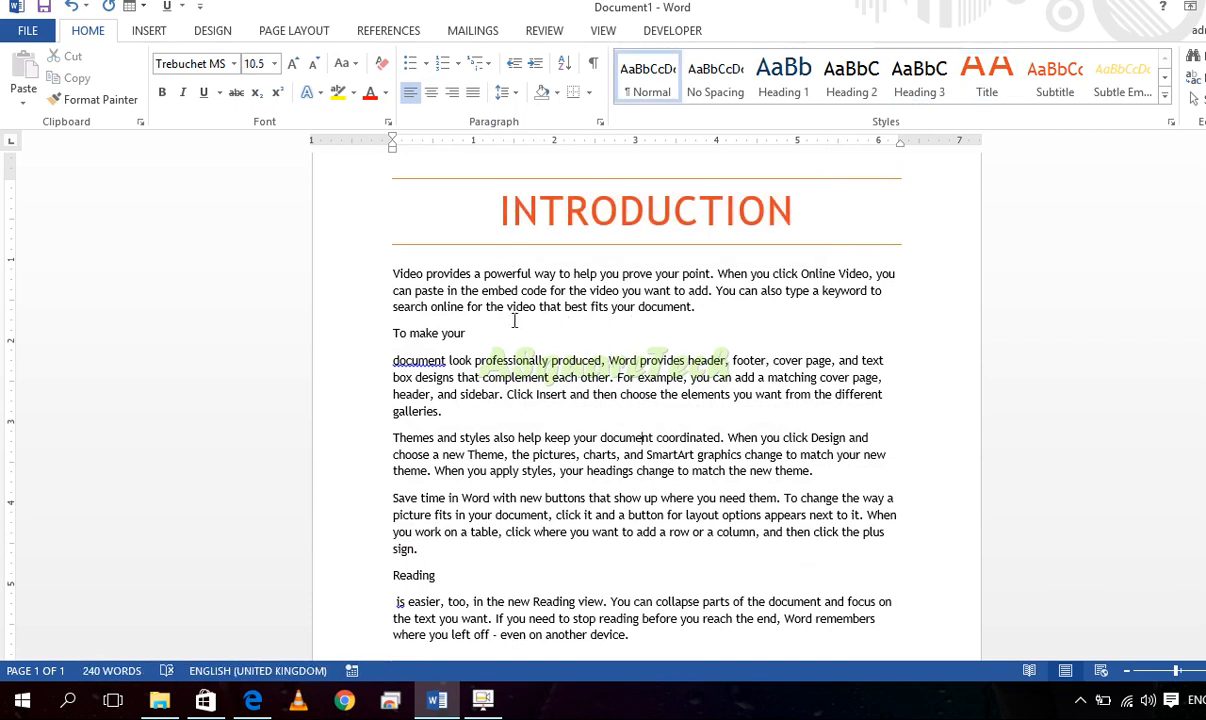
Apply the Subtitle style to the sentence "Video provides a powerful way to help you prove your point."
{"action": "left_click", "coordinate": [670, 273], "text": "ctrl"}
{"action": "left_click", "coordinate": [1057, 78]}
{"action": "left_click", "coordinate": [826, 430]}
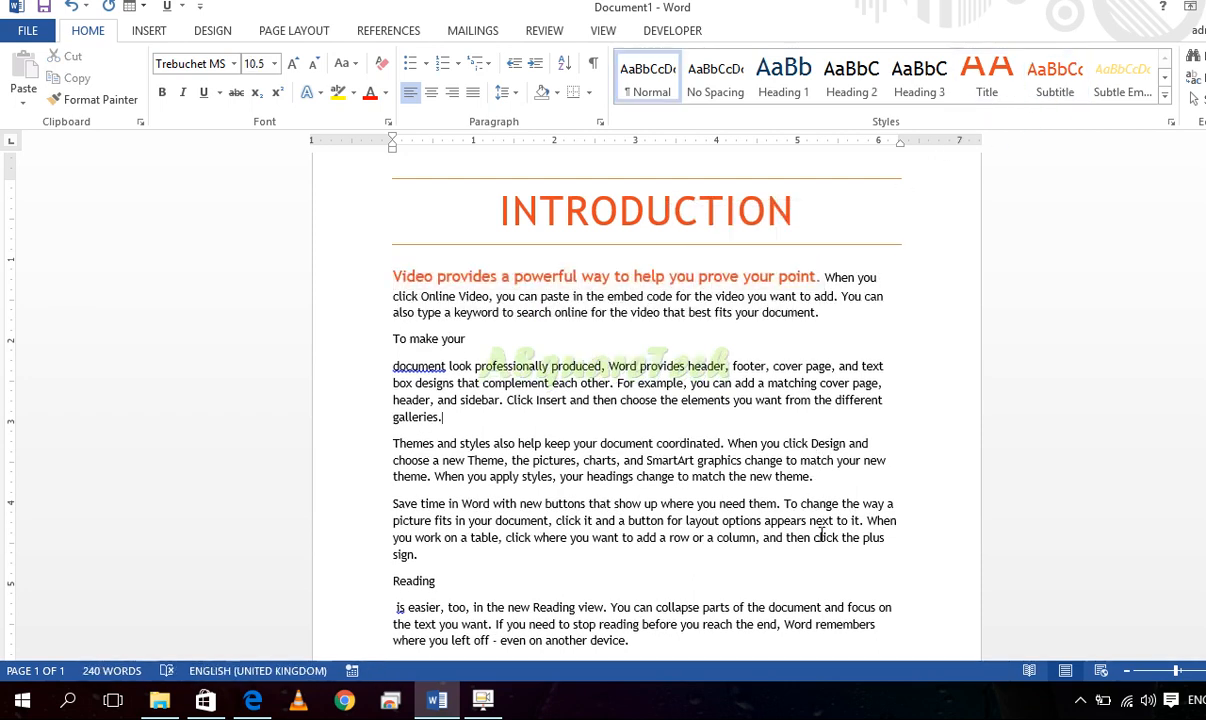
{"action": "left_click", "coordinate": [1052, 100]}
Apply the Subtle Emphasis style to the sentence starting "When you click Online Video" and start a new paragraph before it
{"action": "left_click_drag", "start_coordinate": [835, 276], "coordinate": [838, 296]}
{"action": "left_click", "coordinate": [1122, 80]}
{"action": "left_click", "coordinate": [859, 356]}
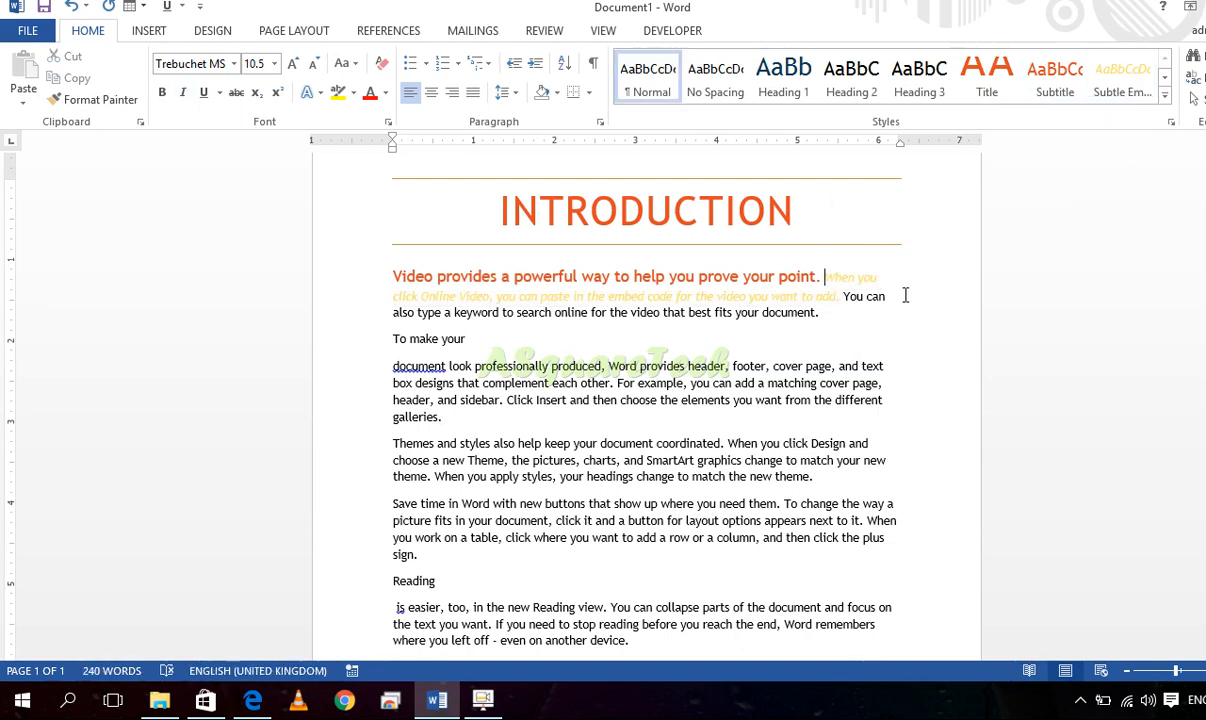
{"action": "key", "text": "Return"}
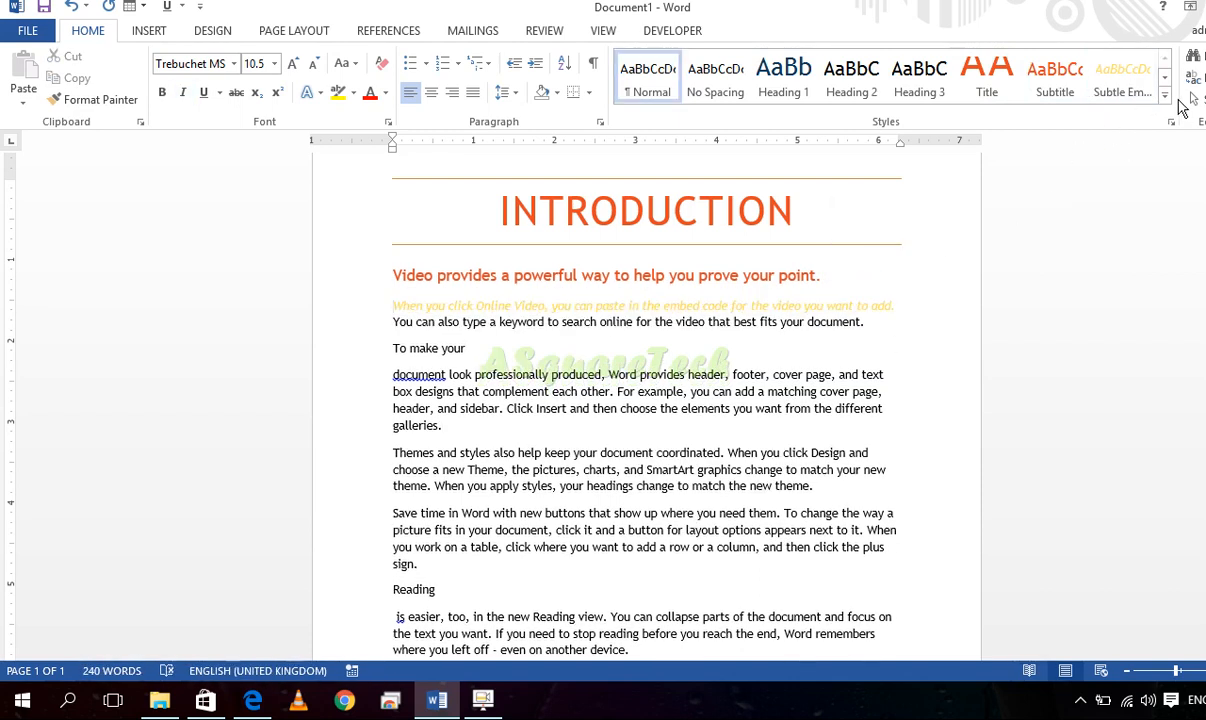
Apply the Strong style to the whole "Themes and styles also help" paragraph
{"action": "left_click", "coordinate": [1165, 95]}
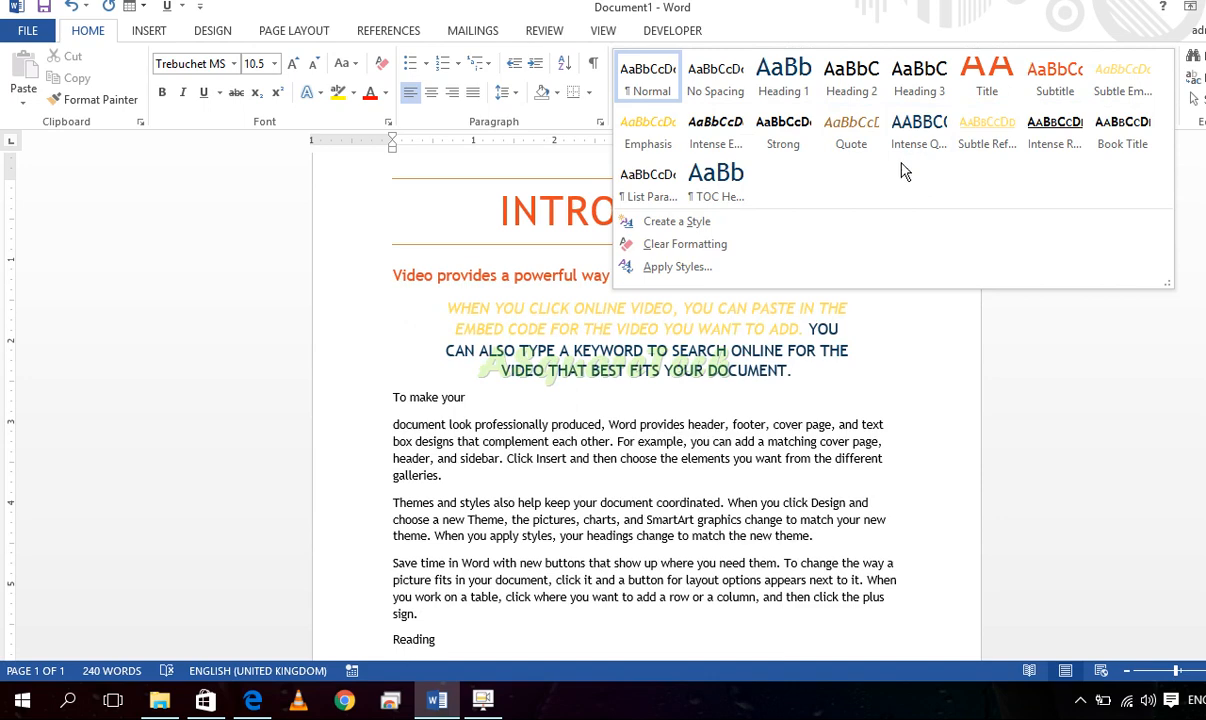
{"action": "left_click", "coordinate": [644, 503]}
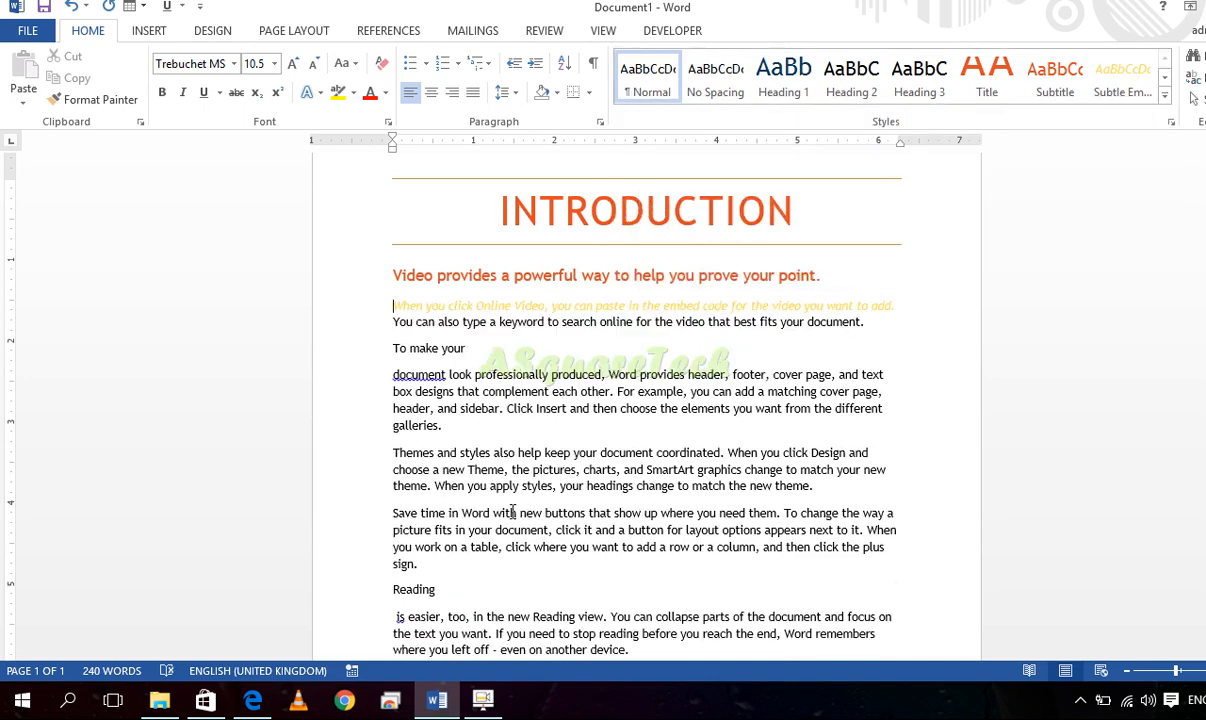
{"action": "left_click_drag", "start_coordinate": [815, 485], "coordinate": [393, 452]}
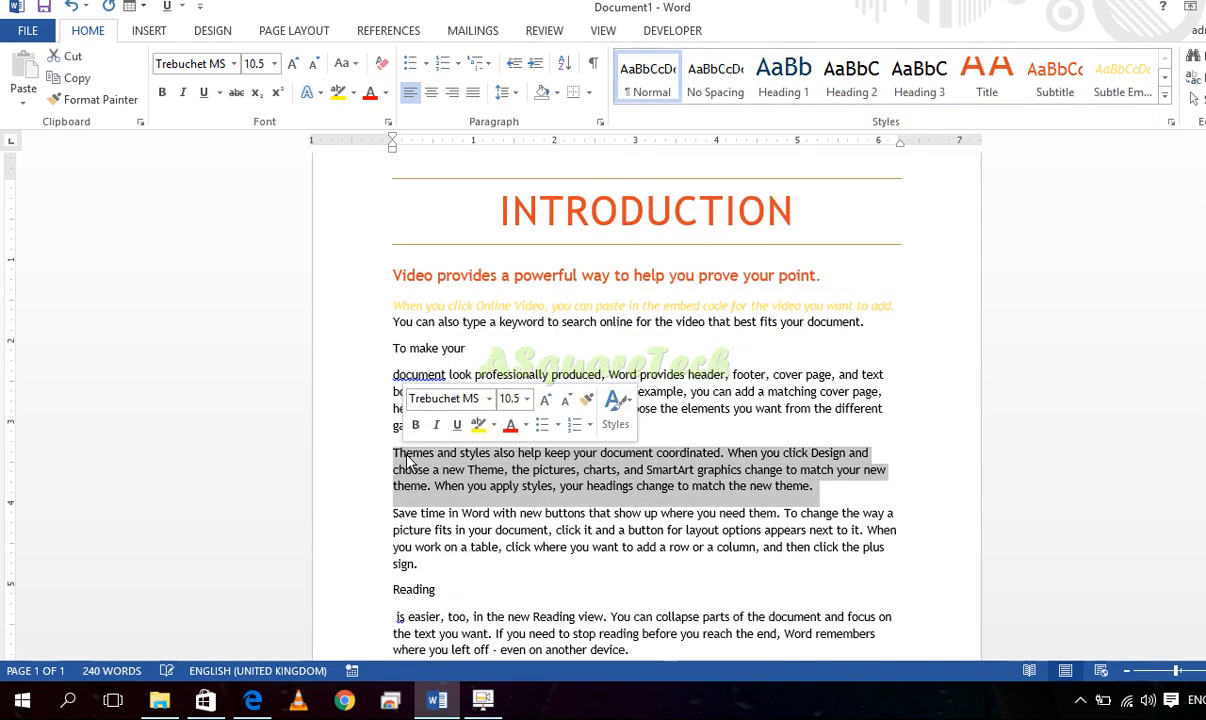
{"action": "left_click", "coordinate": [1166, 101]}
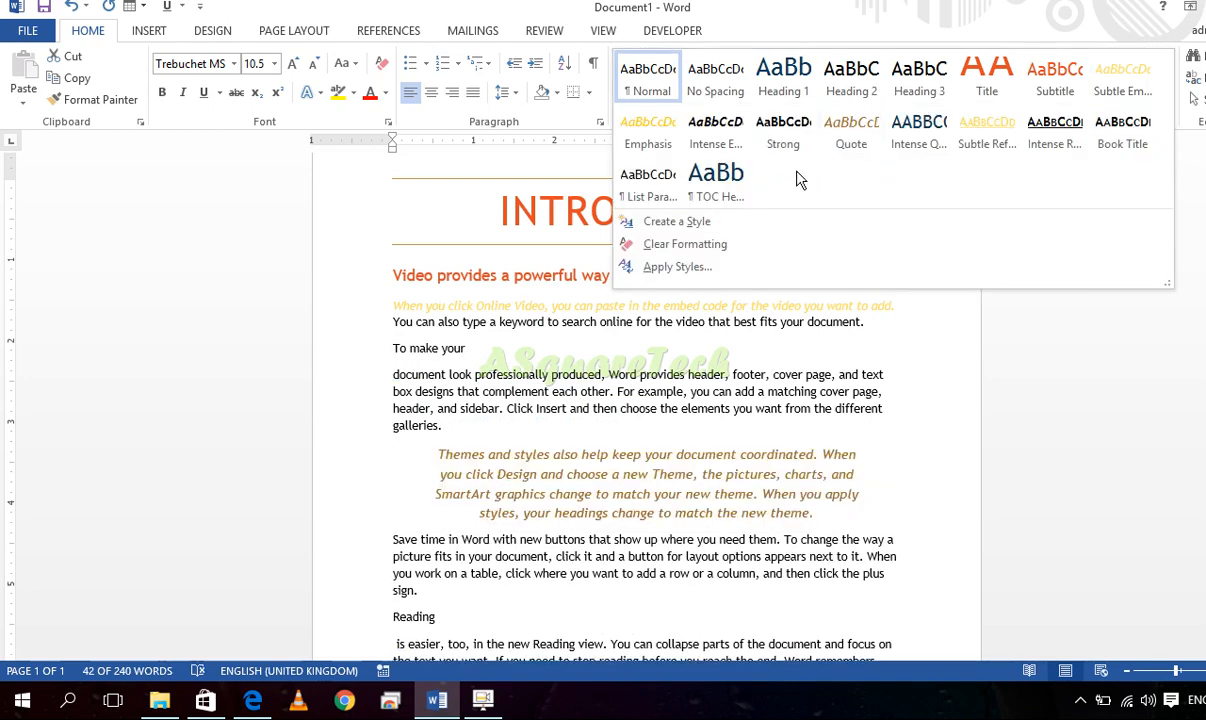
{"action": "left_click", "coordinate": [786, 126]}
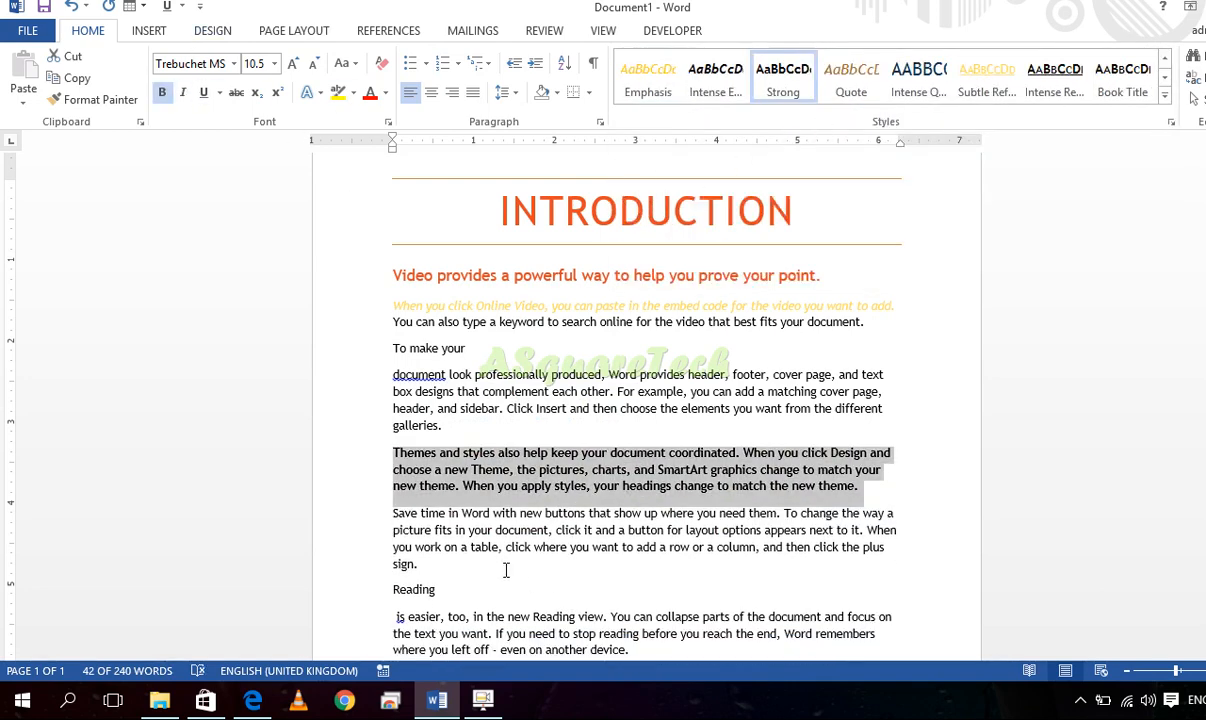
Apply the Quote style to the whole "Save time in Word with new buttons" paragraph
{"action": "left_click_drag", "start_coordinate": [480, 556], "coordinate": [393, 513]}
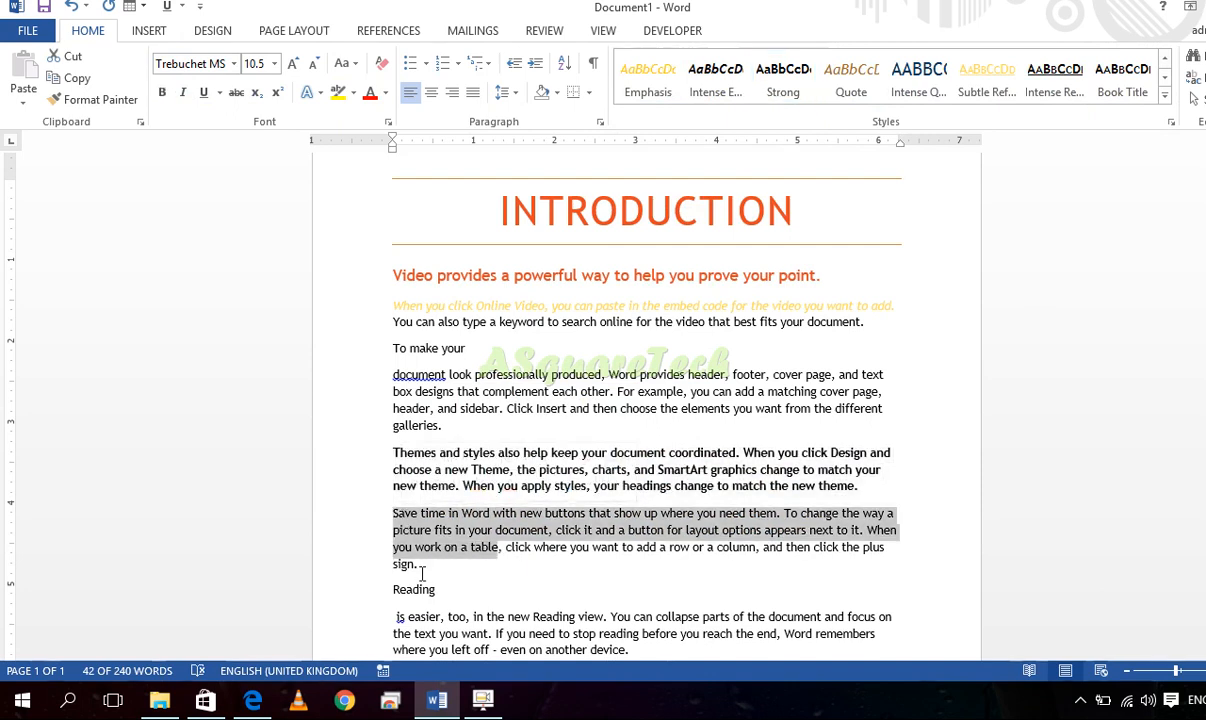
{"action": "left_click", "coordinate": [422, 565]}
{"action": "left_click_drag", "start_coordinate": [422, 565], "coordinate": [368, 500]}
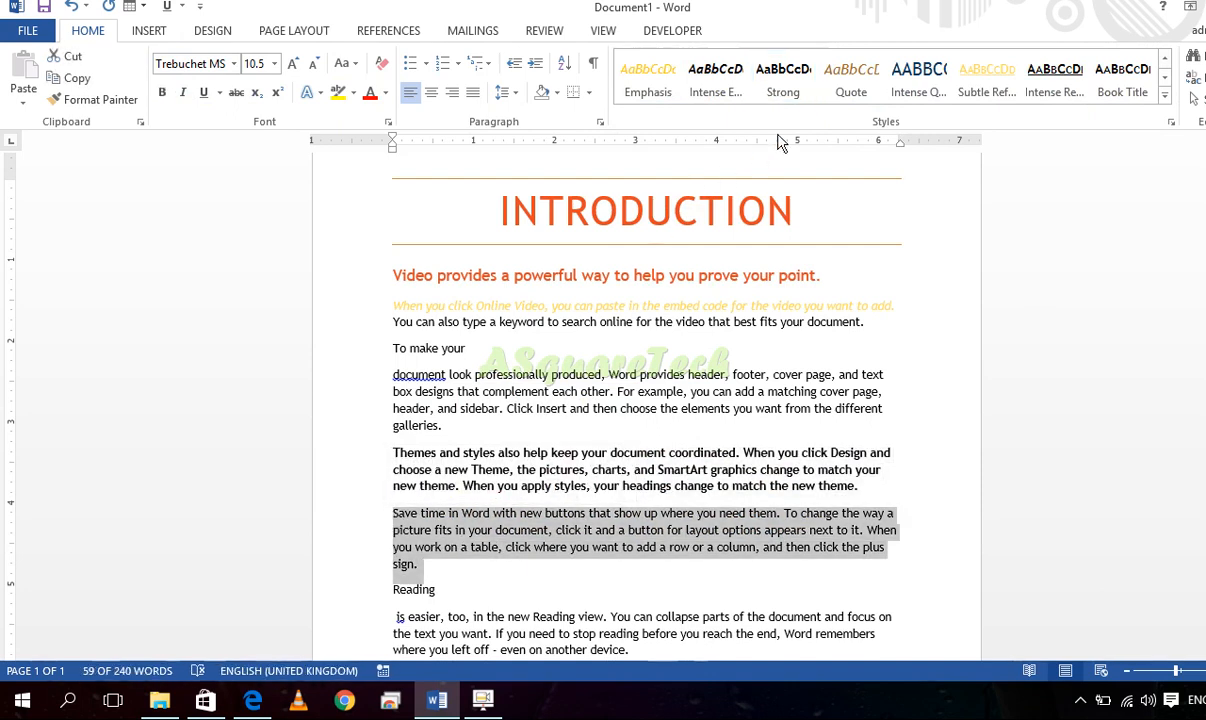
{"action": "left_click", "coordinate": [845, 93]}
{"action": "left_click", "coordinate": [699, 534]}
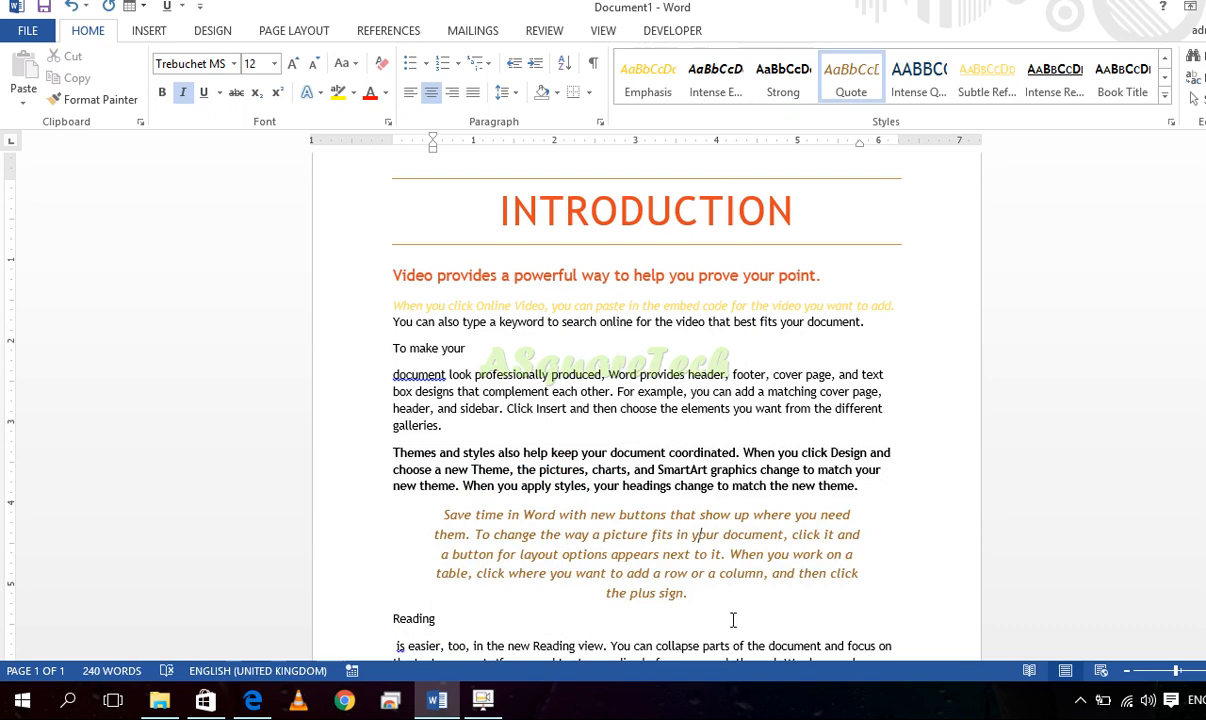
Apply the Intense Quote style to the final paragraph, beginning "is easier, too, in the new Reading view"
{"action": "scroll", "coordinate": [732, 610], "scroll_direction": "down", "scroll_amount": 3}
{"action": "left_click_drag", "start_coordinate": [667, 558], "coordinate": [400, 530]}
{"action": "left_click", "coordinate": [905, 96]}
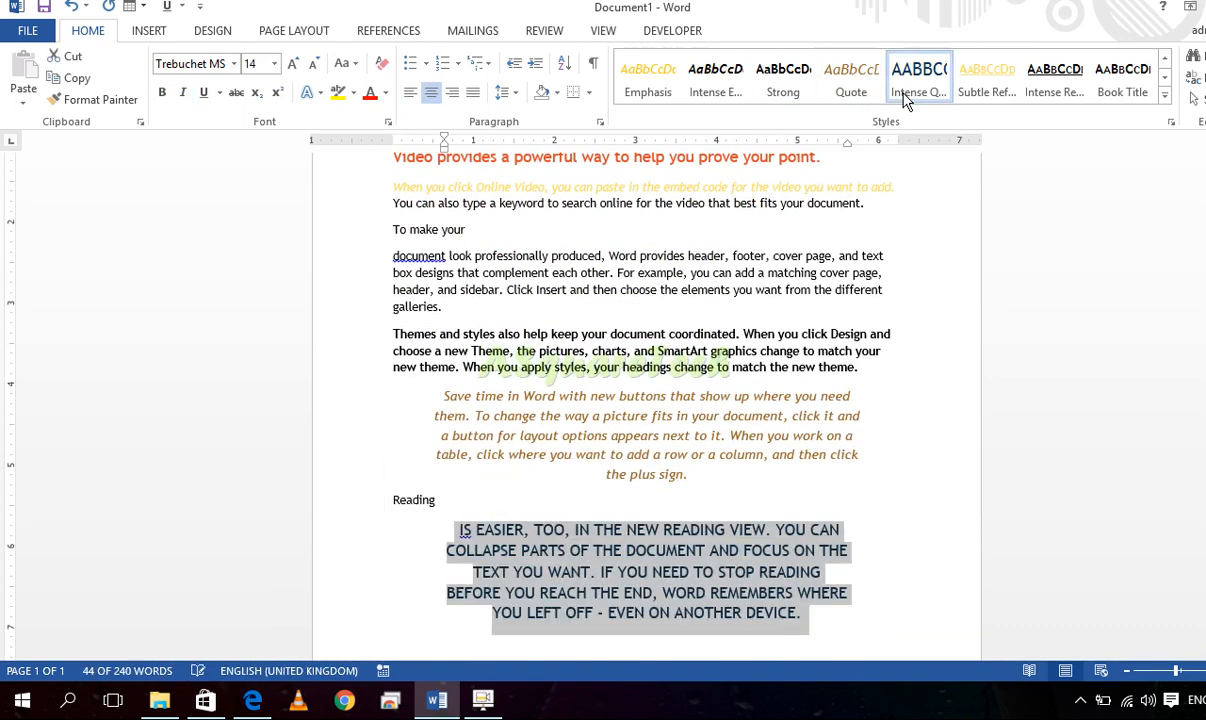
{"action": "left_click", "coordinate": [855, 437]}
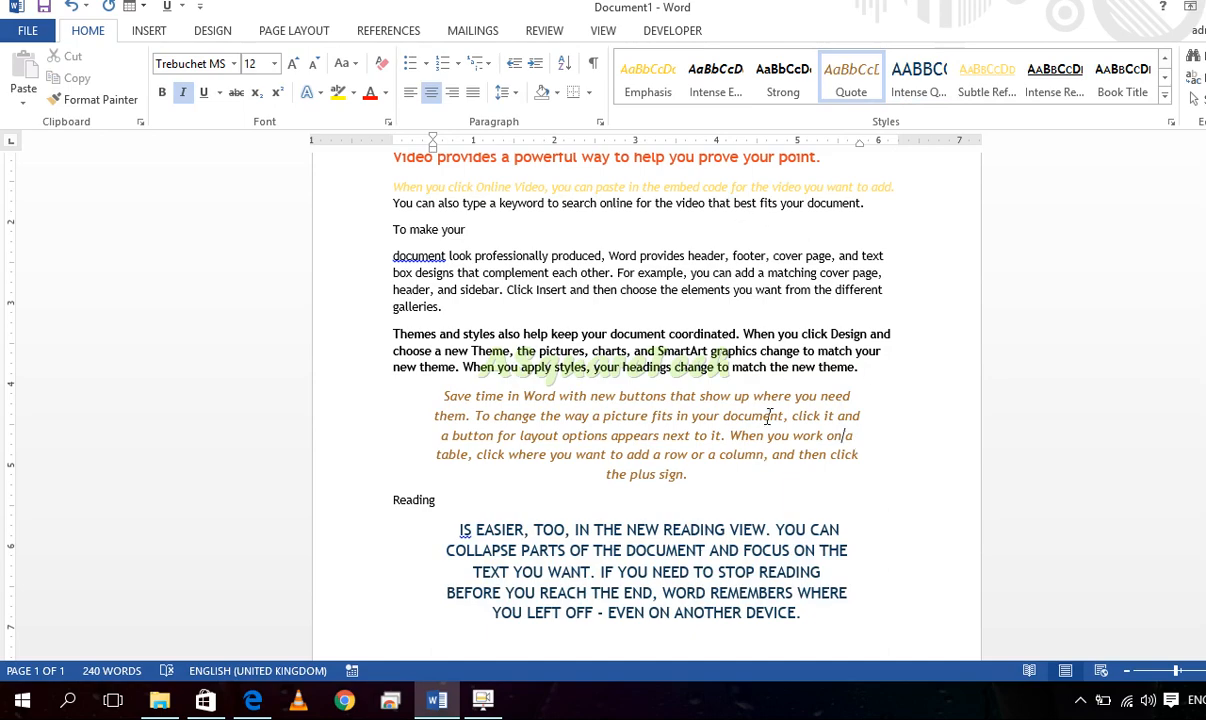
{"action": "scroll", "coordinate": [771, 360], "scroll_direction": "up", "scroll_amount": 1}
{"action": "scroll", "coordinate": [771, 360], "scroll_direction": "down", "scroll_amount": 2}
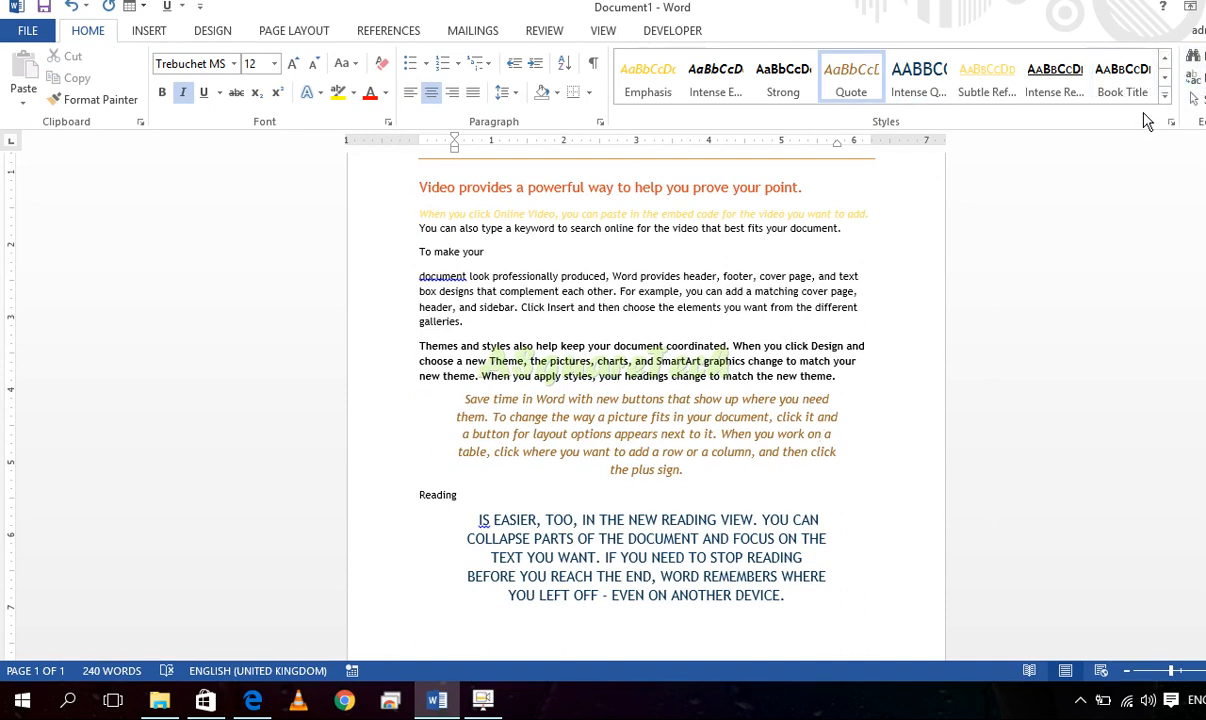
Change the document's theme to Integral
{"action": "left_click", "coordinate": [211, 33]}
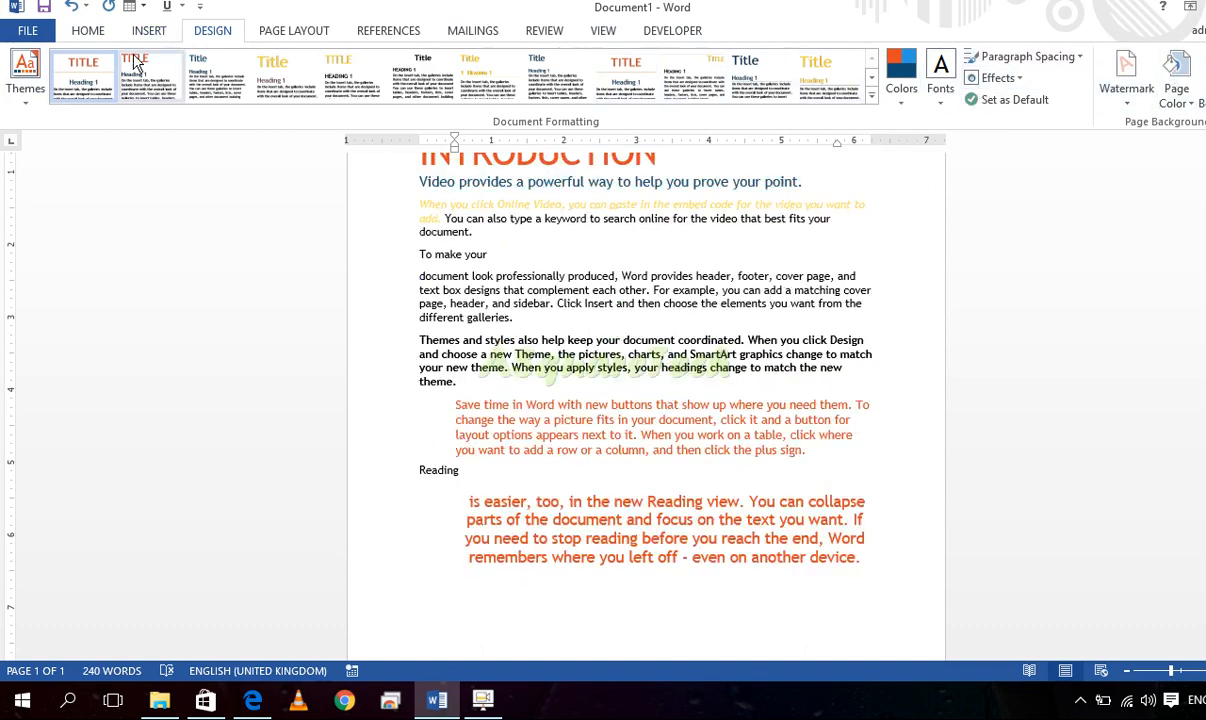
{"action": "left_click", "coordinate": [32, 90]}
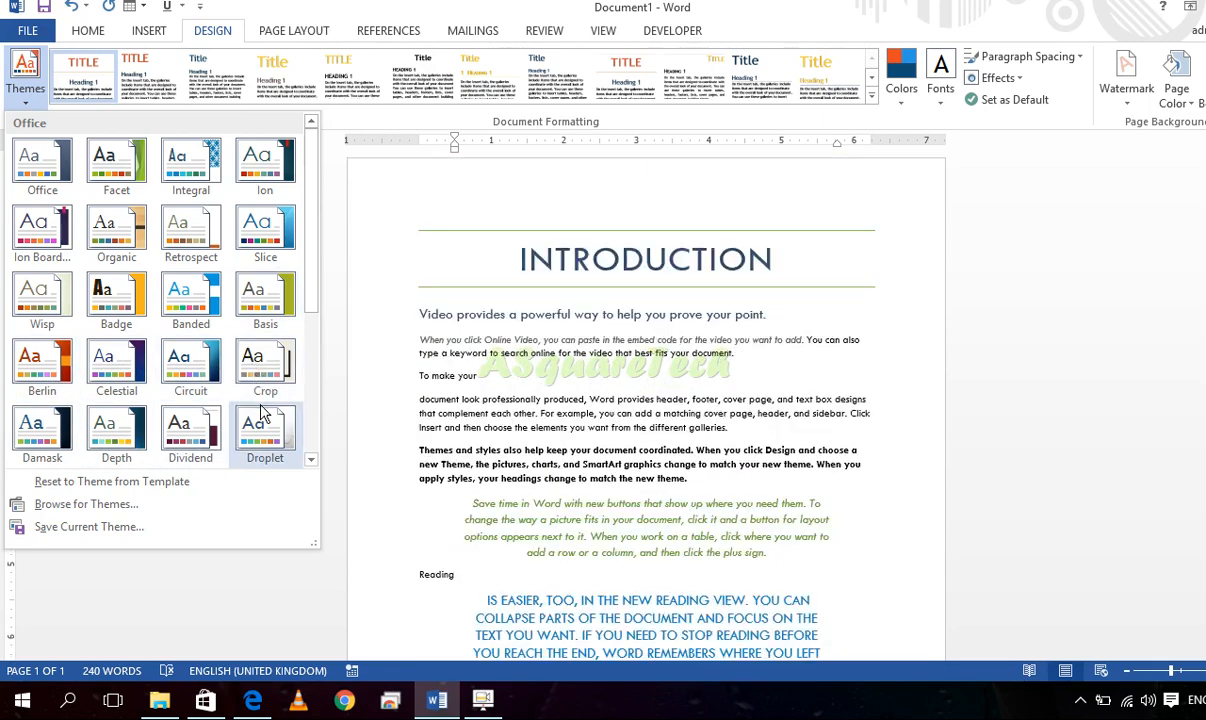
{"action": "left_click", "coordinate": [184, 184]}
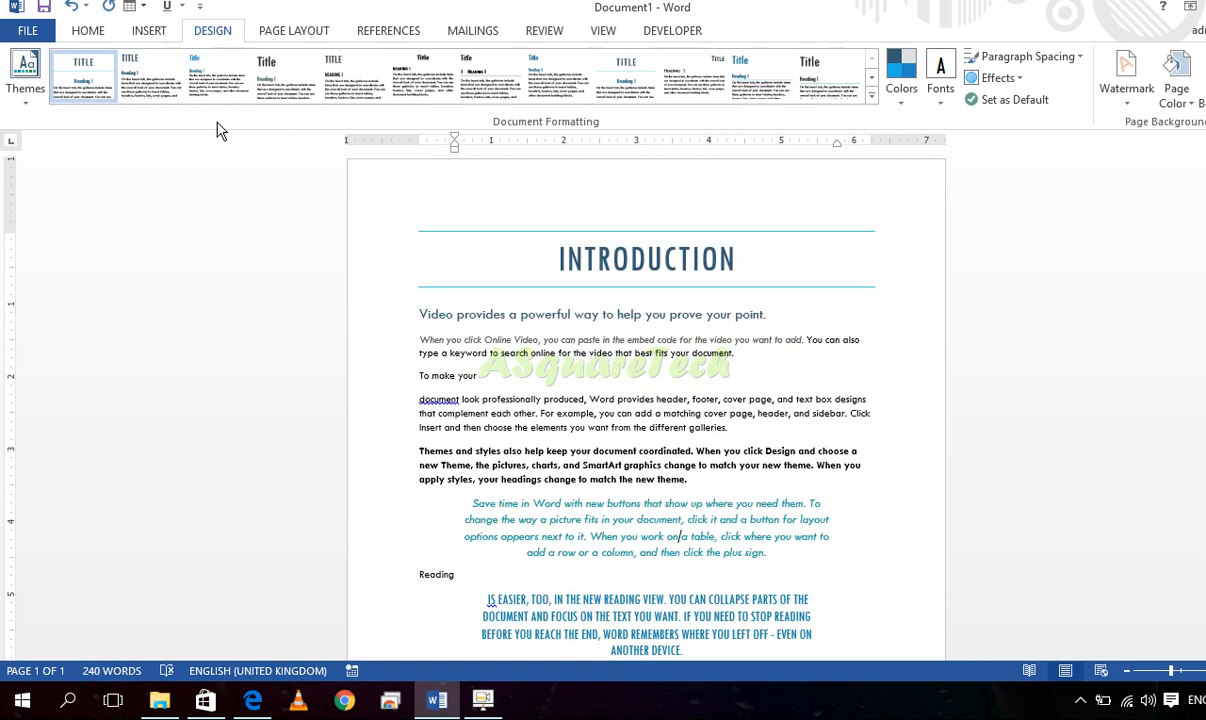
Preview the available theme colour sets and theme font pairs on the document
{"action": "left_click", "coordinate": [903, 85]}
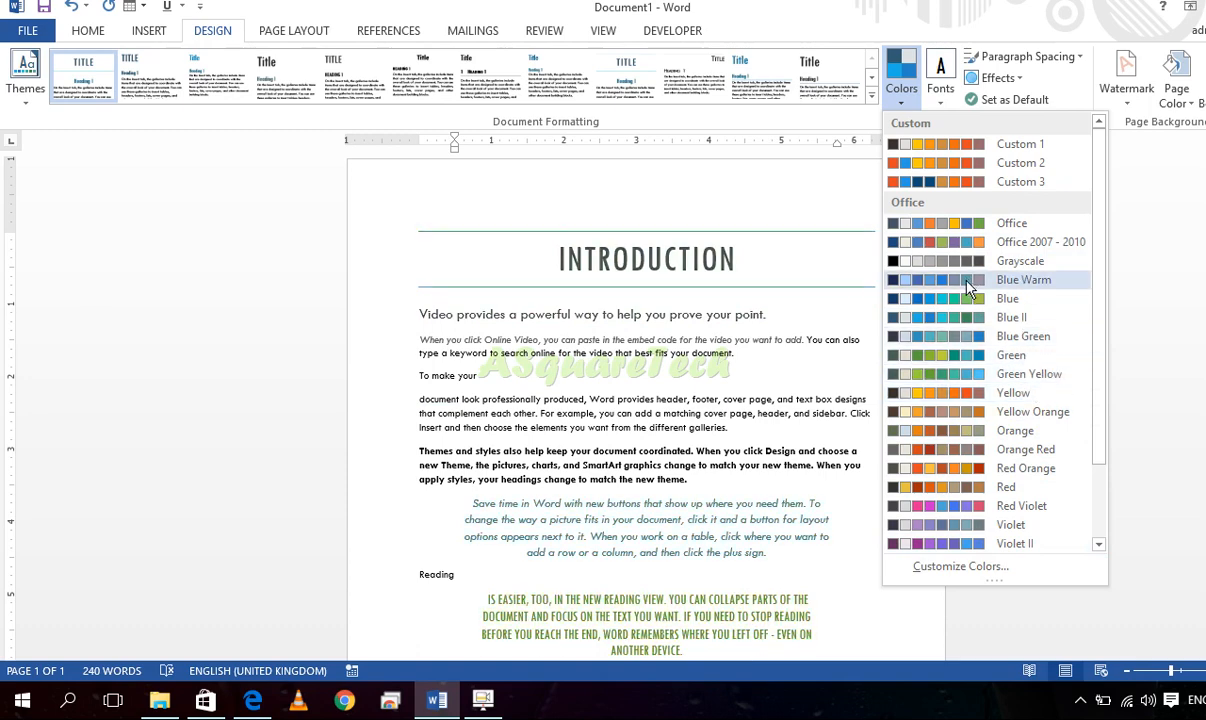
{"action": "left_click", "coordinate": [948, 105]}
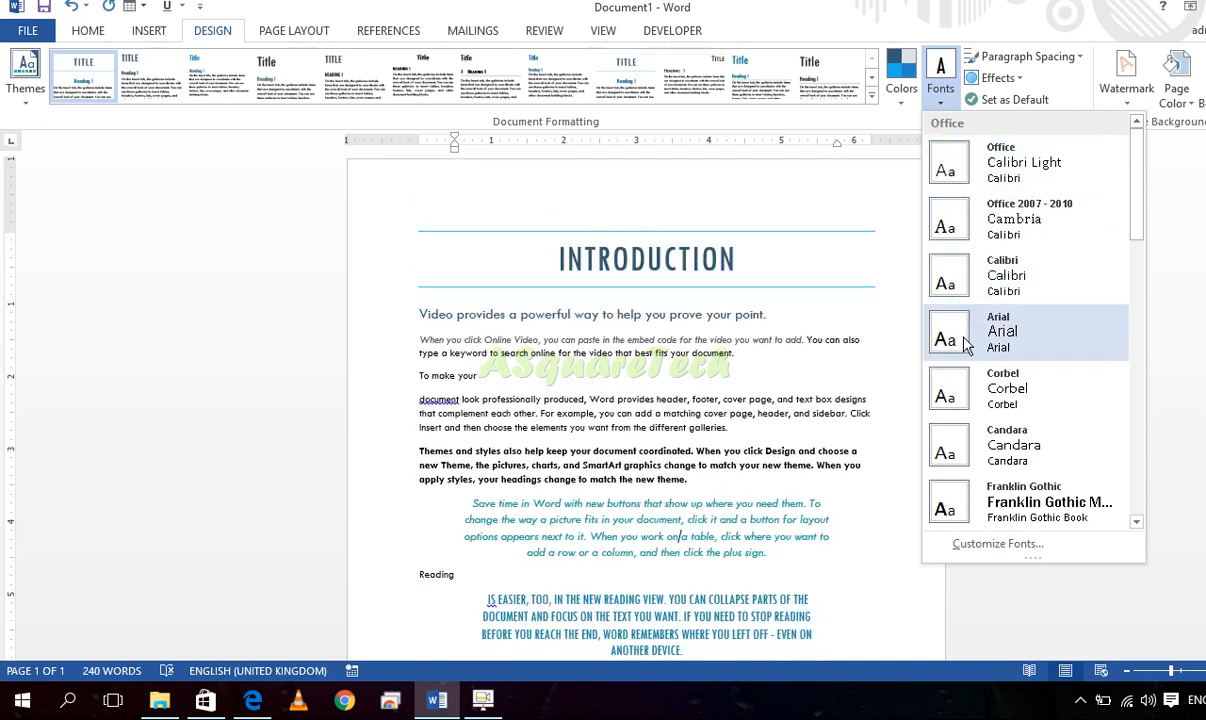
{"action": "left_click_drag", "start_coordinate": [1138, 205], "coordinate": [1138, 295]}
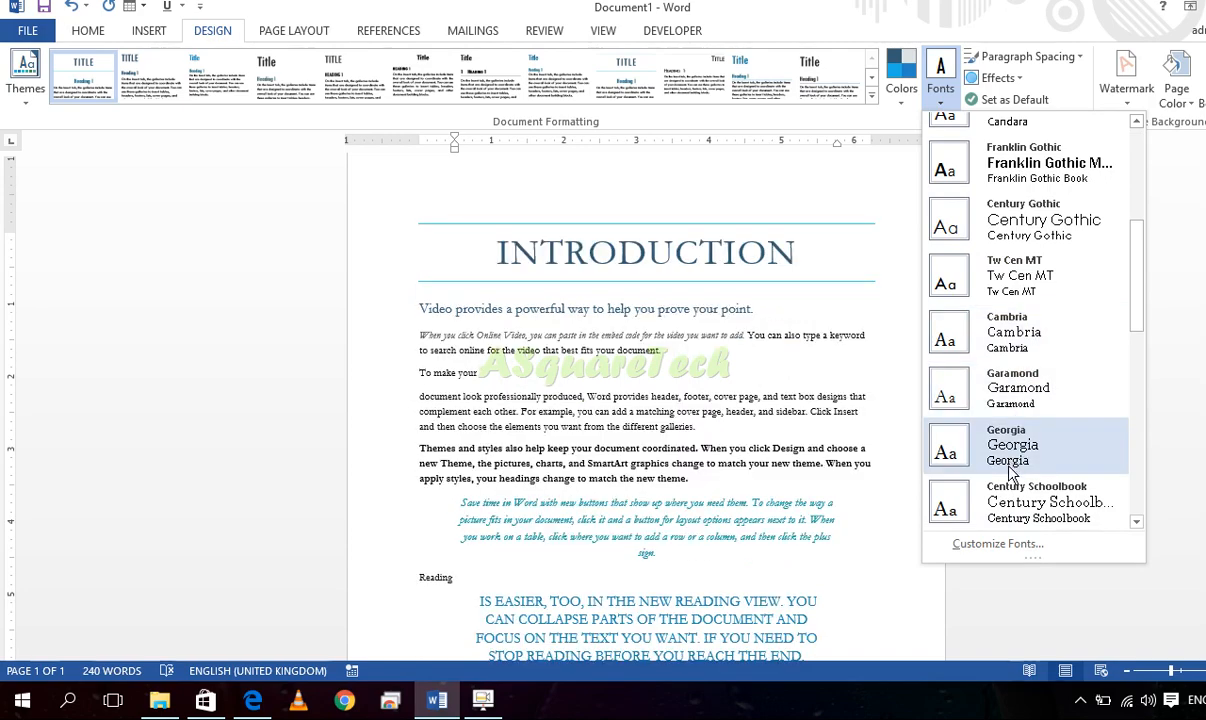
{"action": "left_click_drag", "start_coordinate": [1147, 287], "coordinate": [1141, 417]}
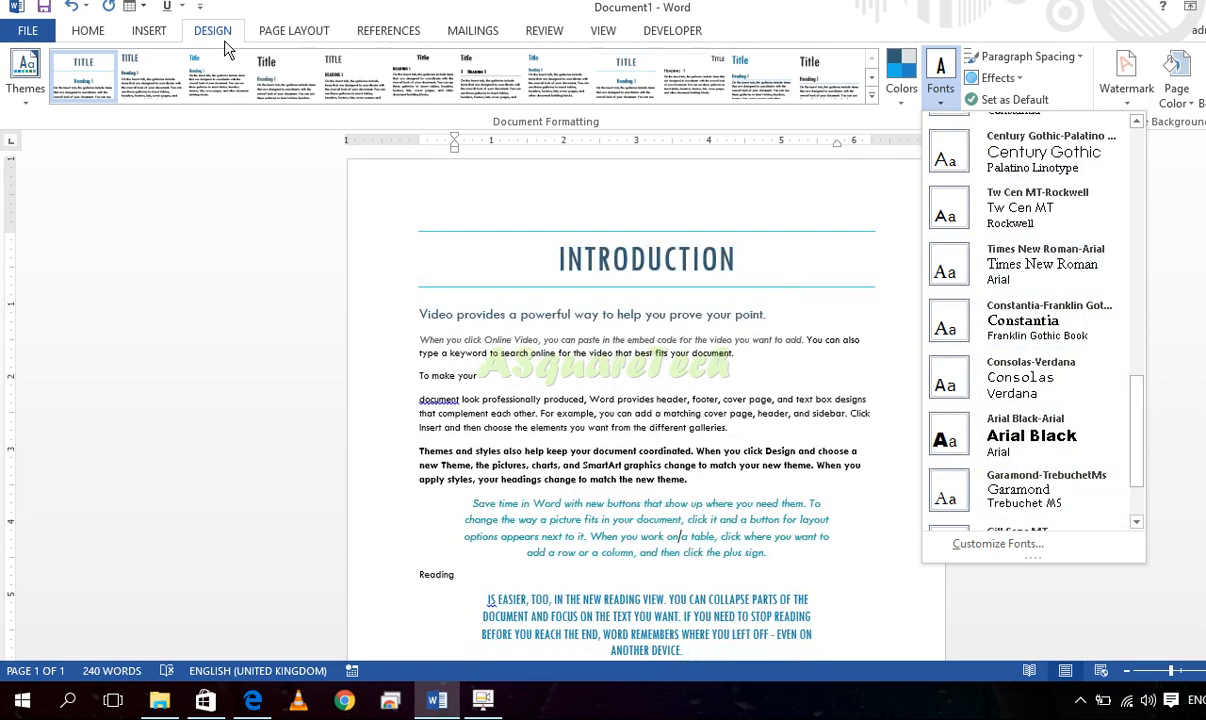
{"action": "left_click", "coordinate": [87, 29]}
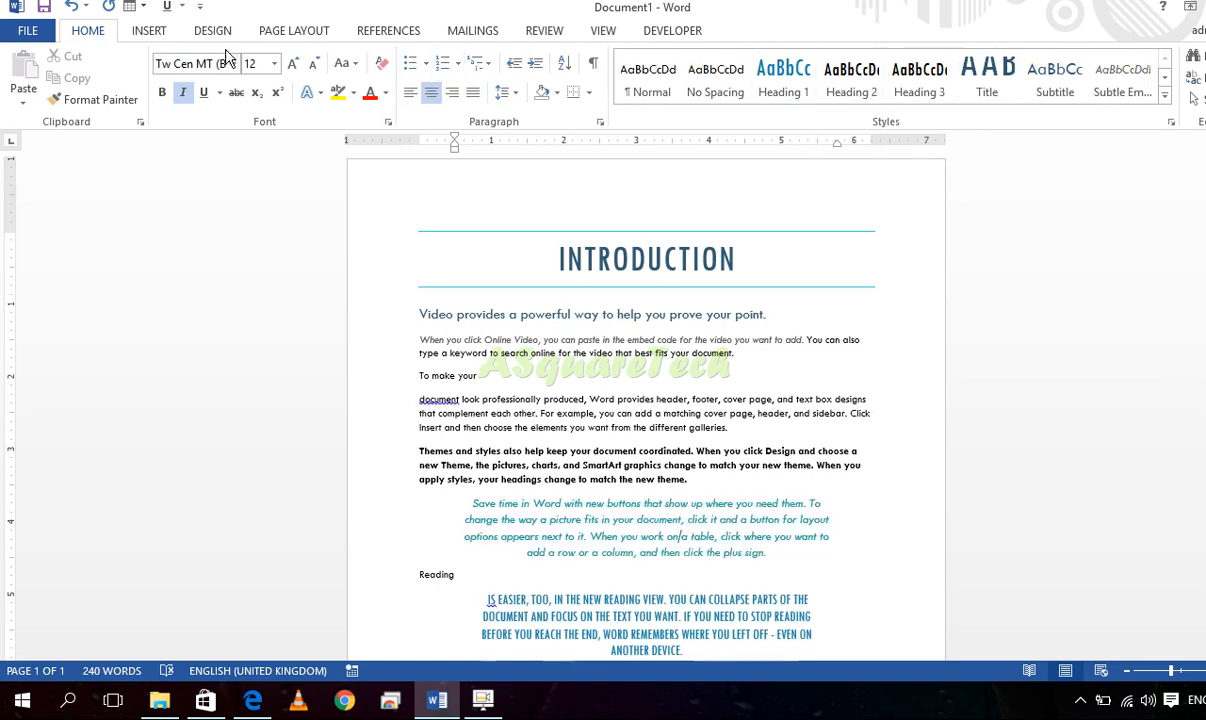
{"action": "left_click", "coordinate": [194, 33]}
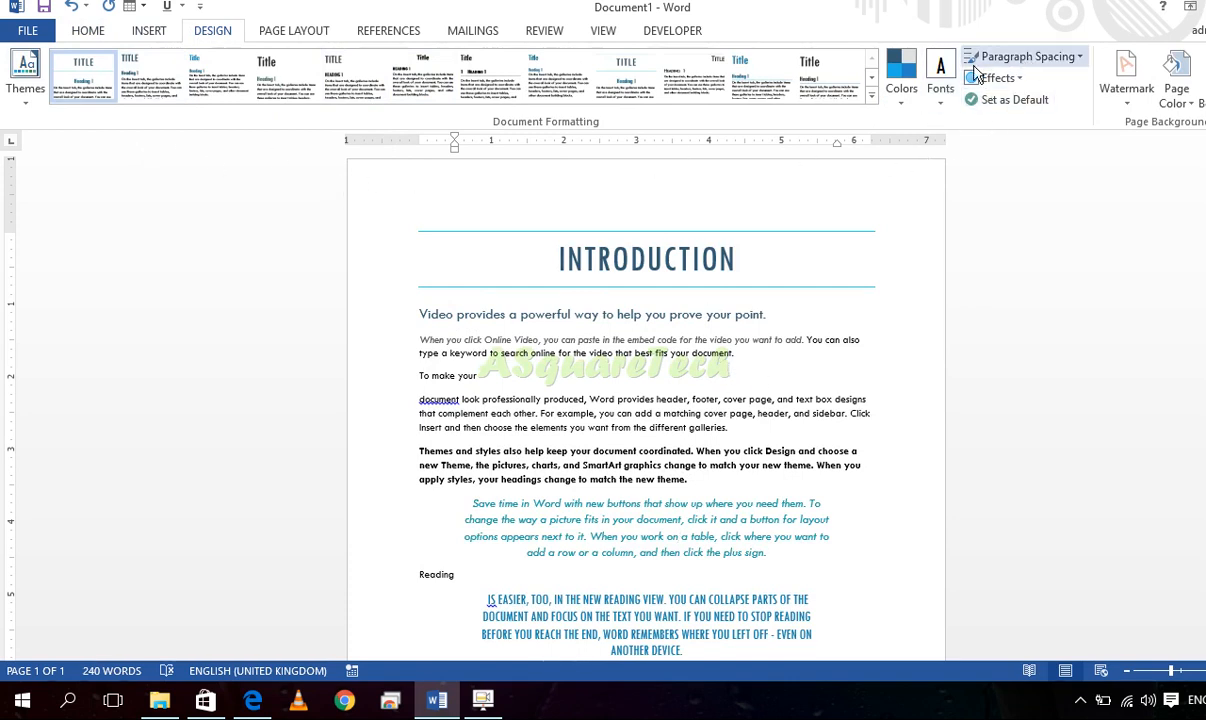
{"action": "left_click", "coordinate": [940, 95]}
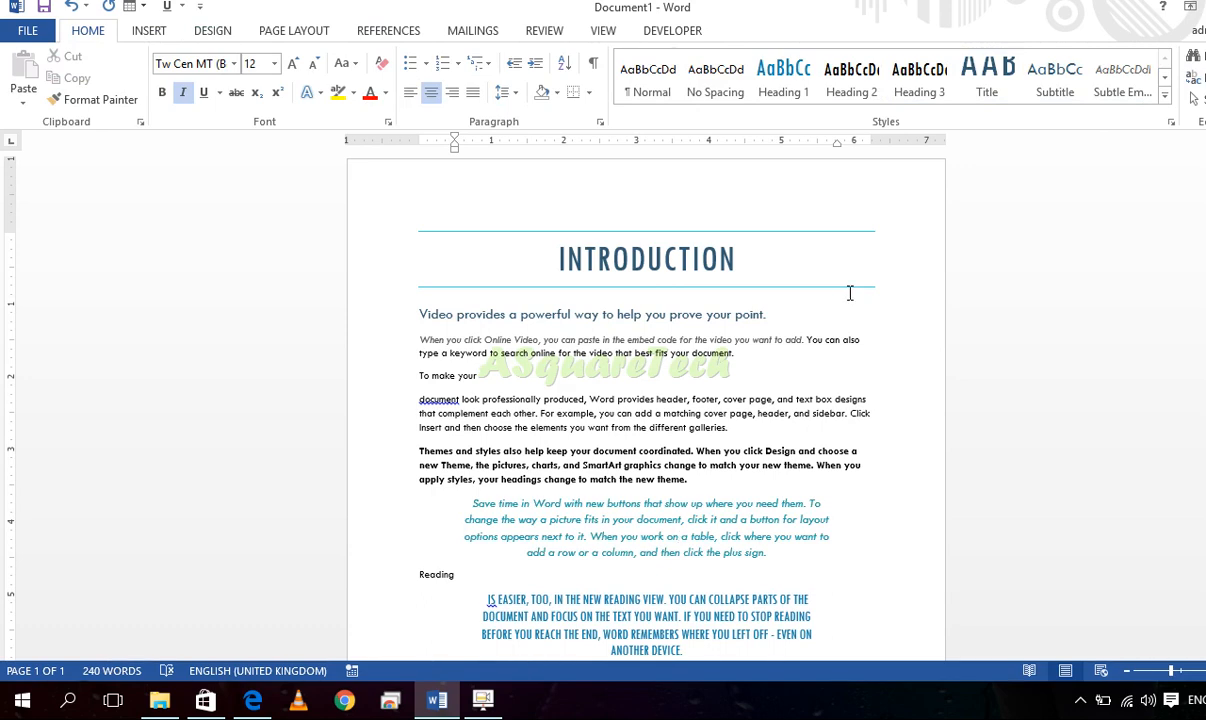
Search the document for "the" and view the highlighted matches in the text
{"action": "scroll", "coordinate": [848, 289], "scroll_direction": "up", "scroll_amount": 1, "text": "ctrl"}
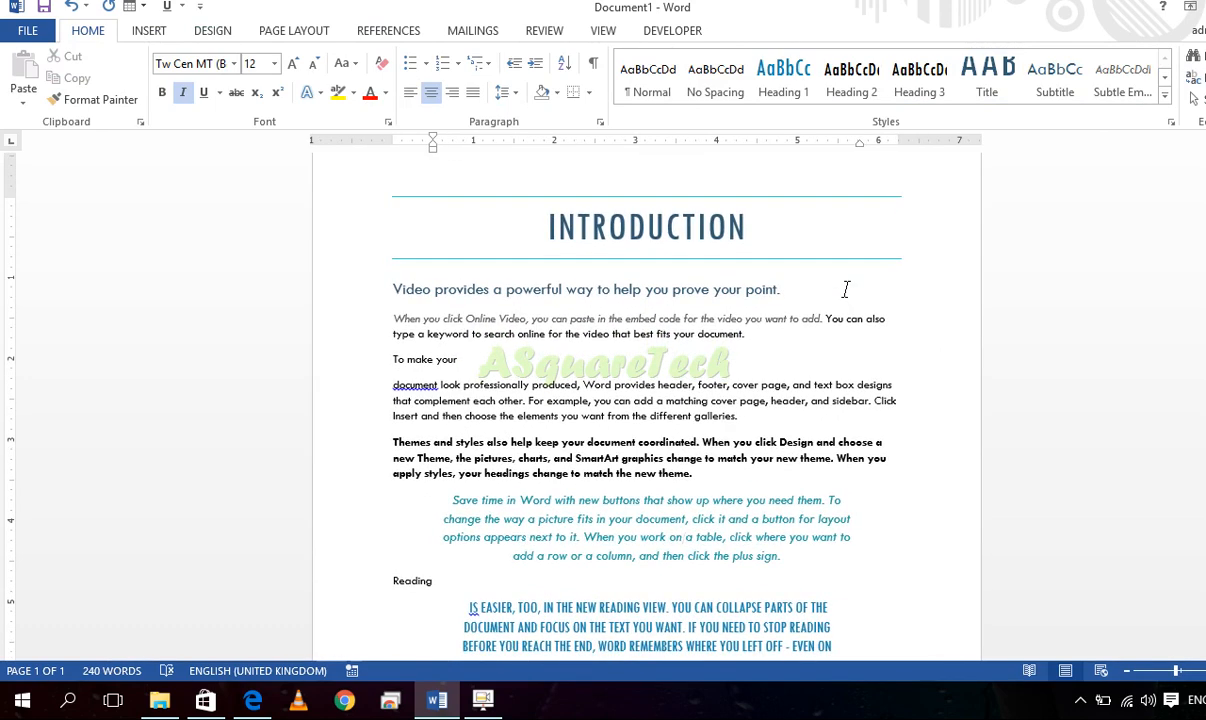
{"action": "key", "text": "ctrl+f"}
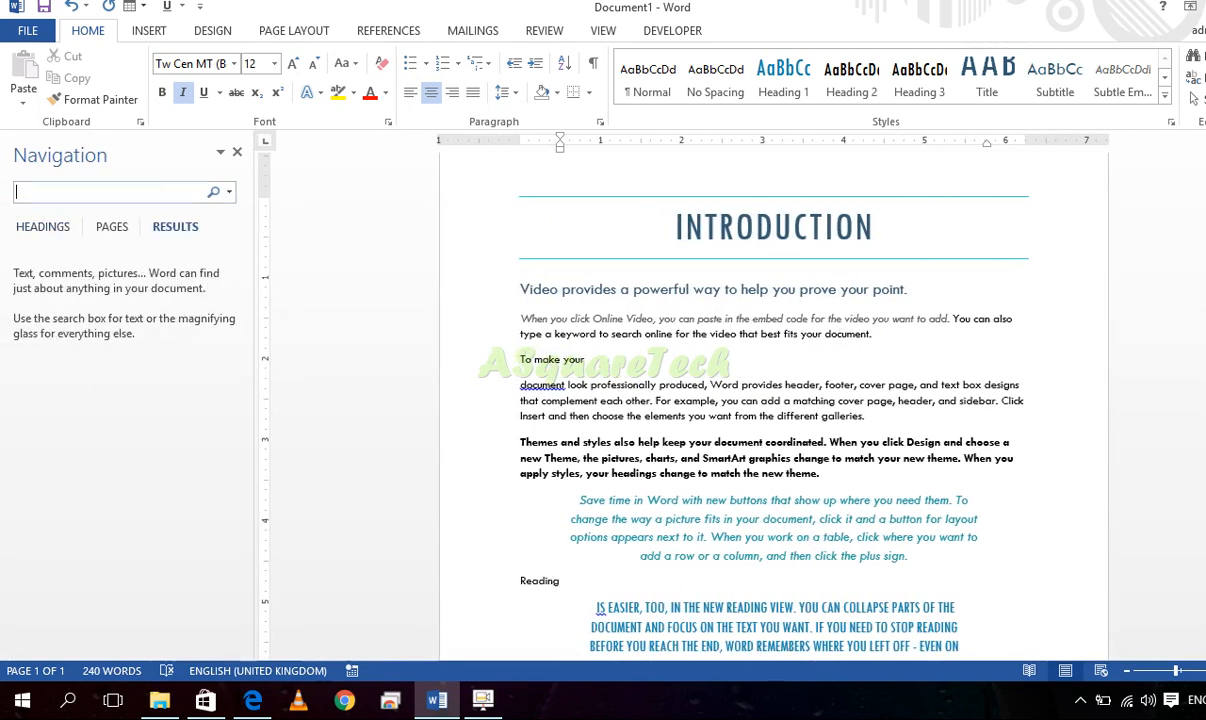
{"action": "type", "text": "the"}
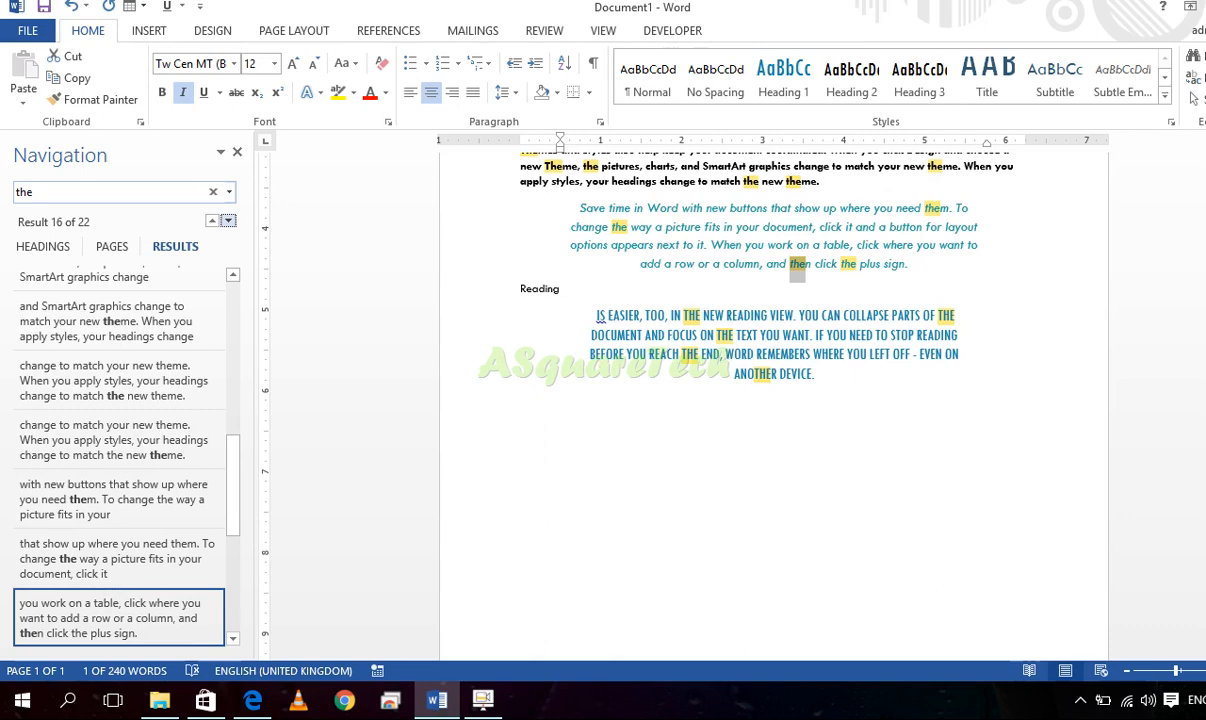
{"action": "scroll", "coordinate": [768, 330], "scroll_direction": "up", "scroll_amount": 3}
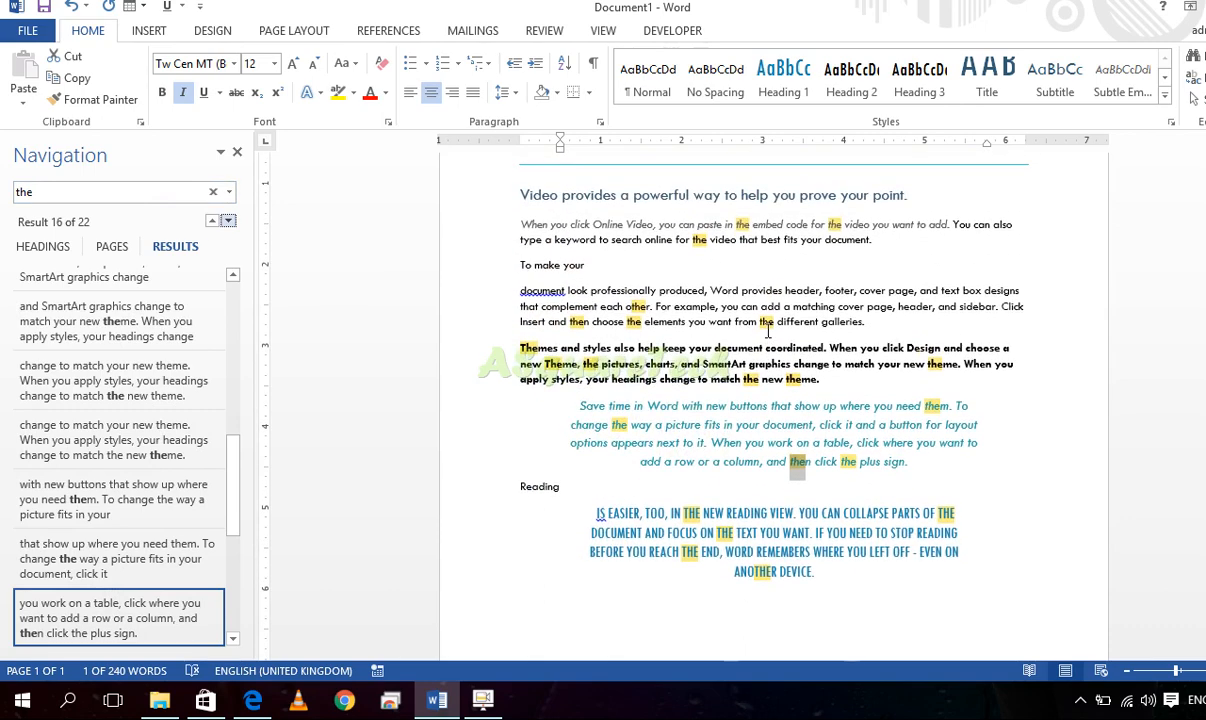
Jump between several of the listed matches for "the" in the document, and close the search results
{"action": "left_click", "coordinate": [175, 495]}
{"action": "left_click", "coordinate": [161, 443]}
{"action": "left_click", "coordinate": [161, 371]}
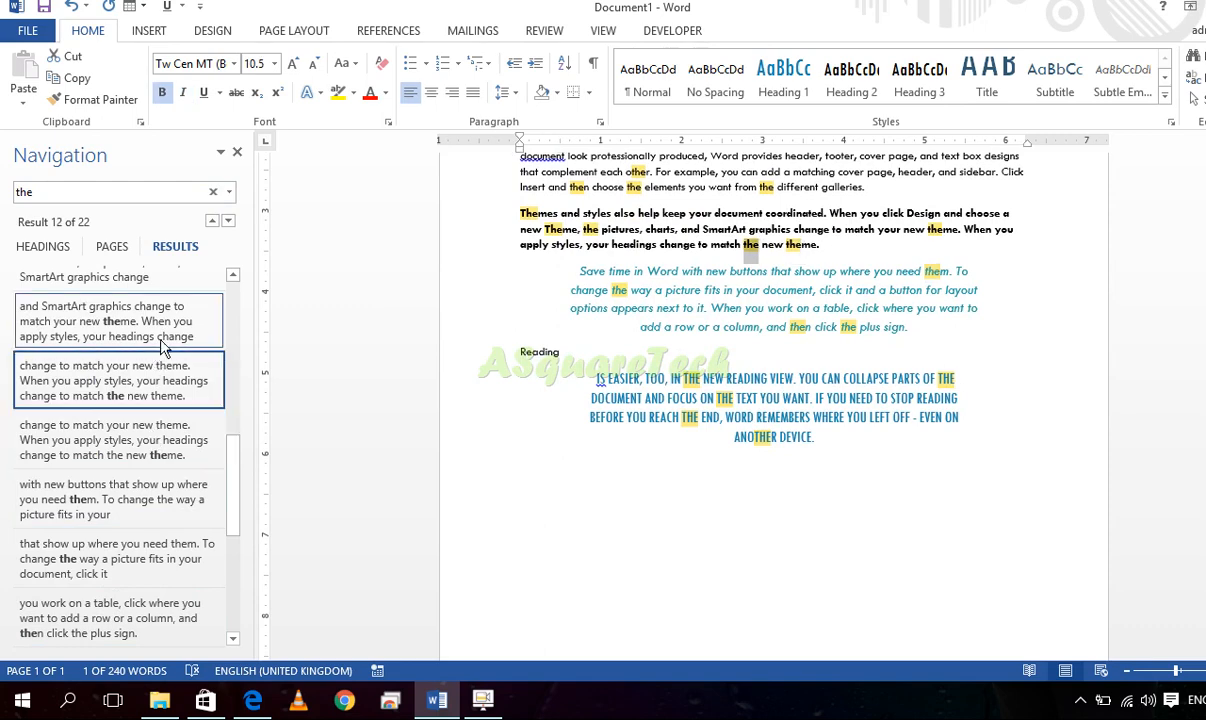
{"action": "left_click", "coordinate": [150, 315]}
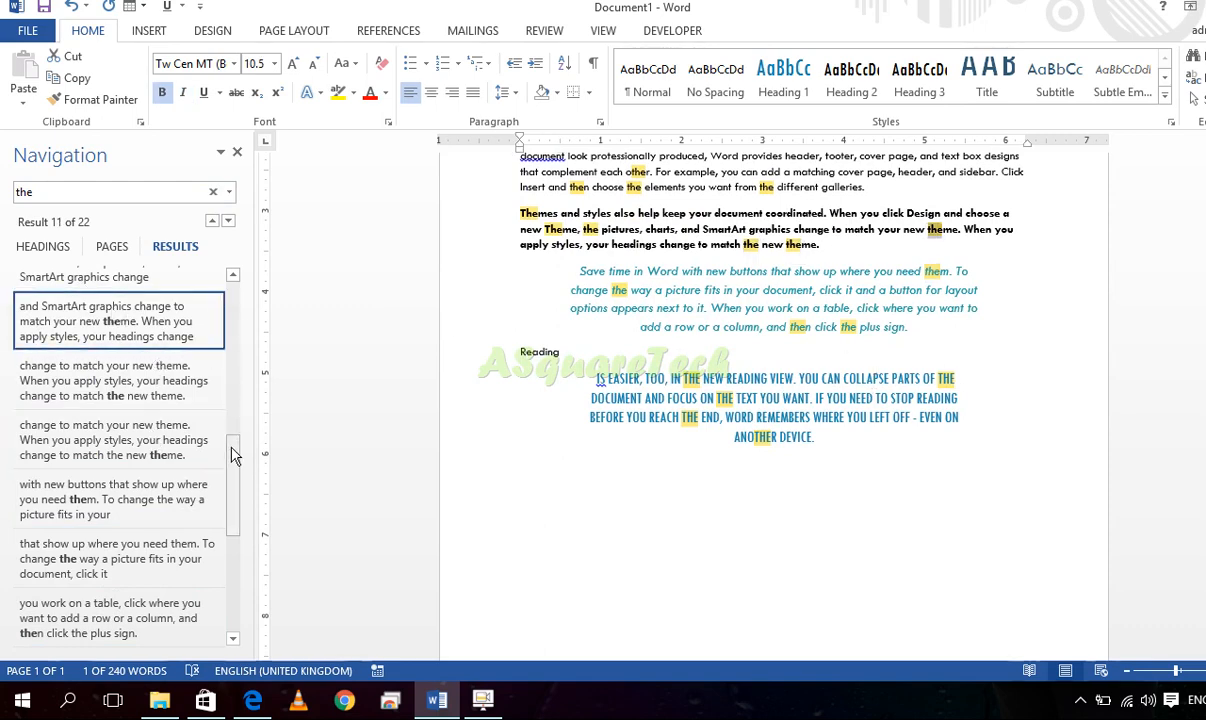
{"action": "left_click_drag", "start_coordinate": [232, 455], "coordinate": [234, 342]}
{"action": "left_click", "coordinate": [207, 358]}
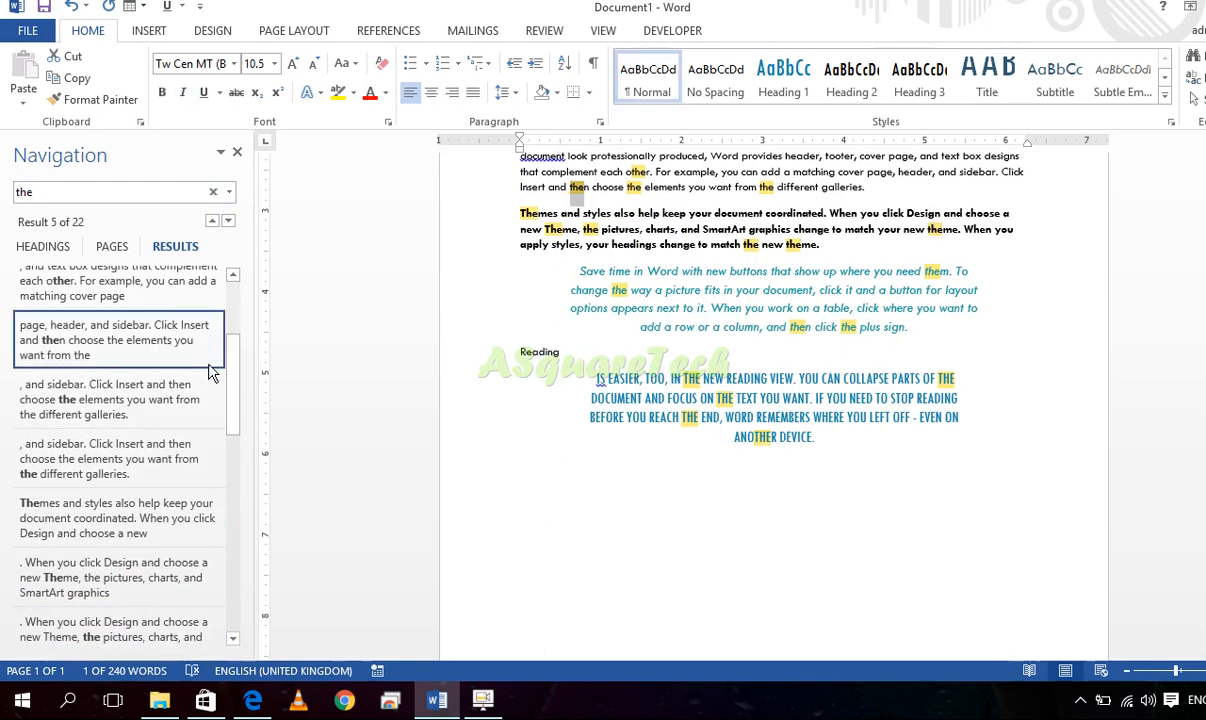
{"action": "left_click", "coordinate": [237, 153]}
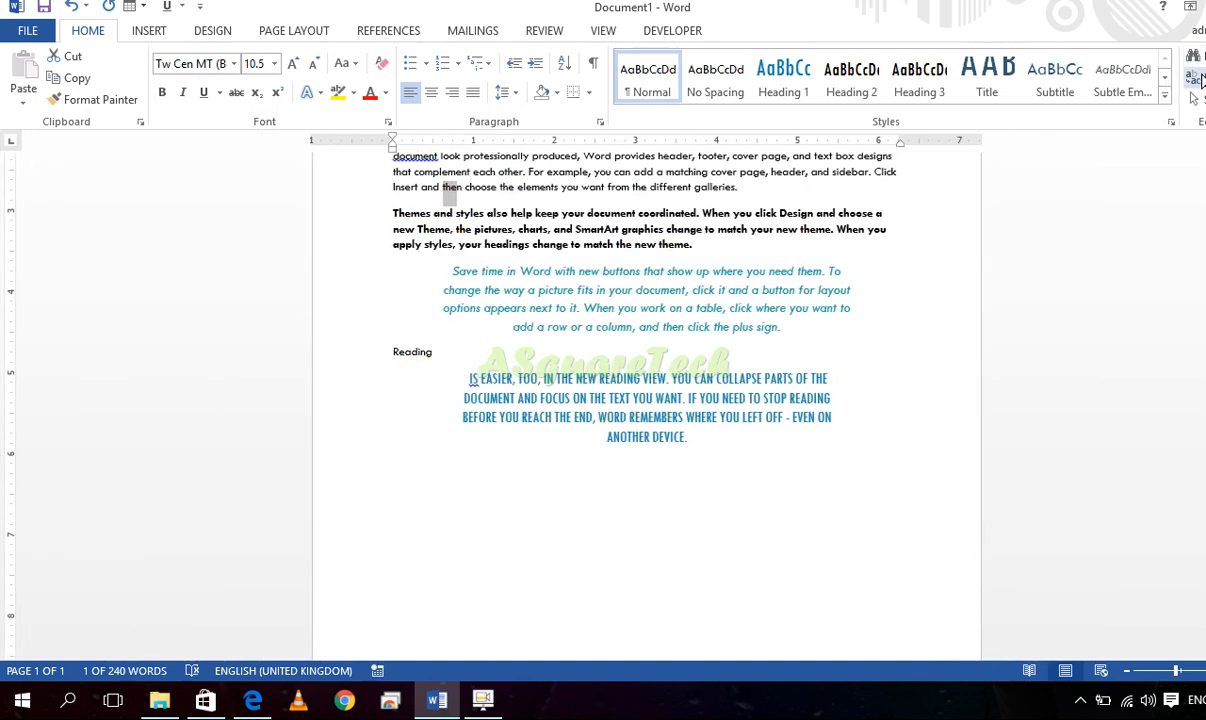
Replace two matches of "the" one at a time with a person's first name, starting from "then choose the elements"
{"action": "left_click", "coordinate": [1199, 80]}
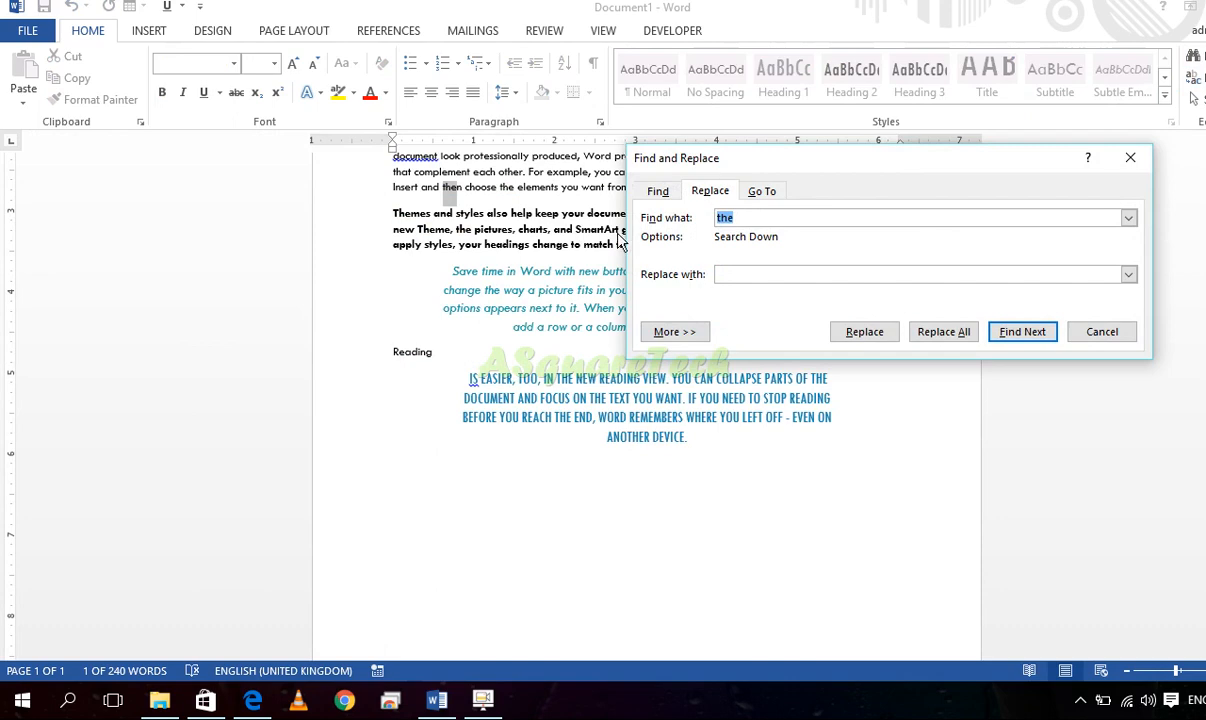
{"action": "left_click", "coordinate": [1121, 165]}
{"action": "key", "text": "ctrl+h"}
{"action": "left_click", "coordinate": [866, 332]}
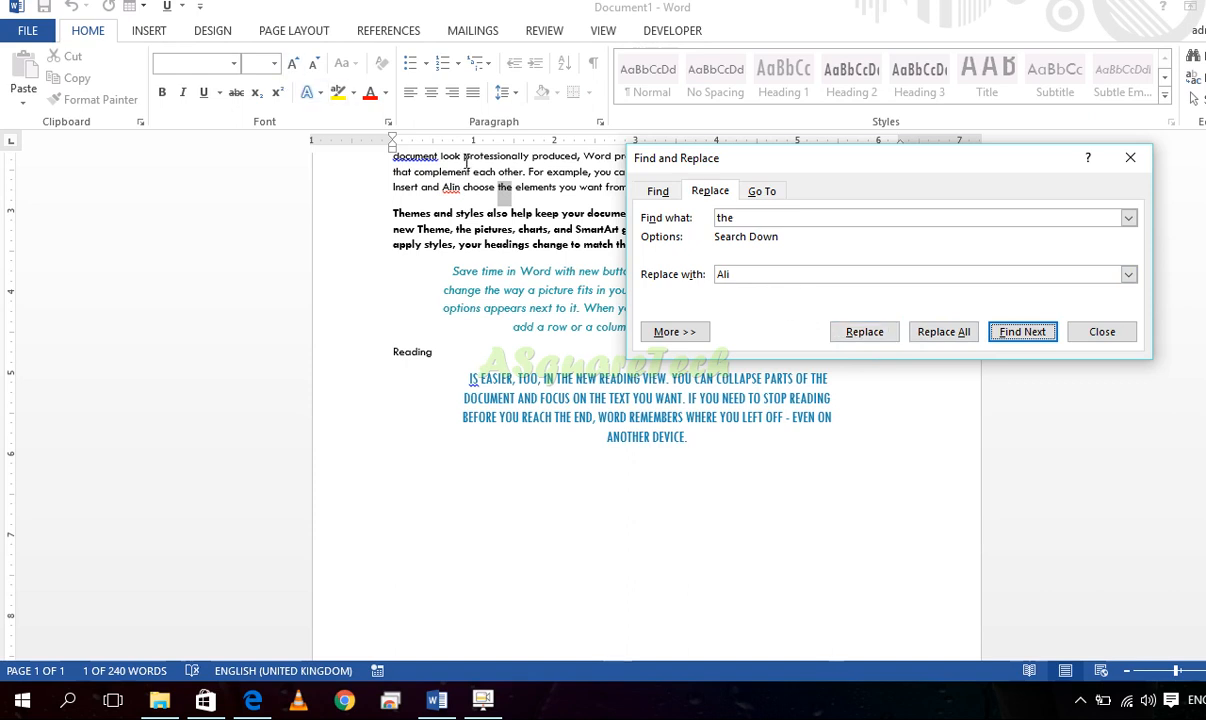
{"action": "left_click", "coordinate": [889, 333]}
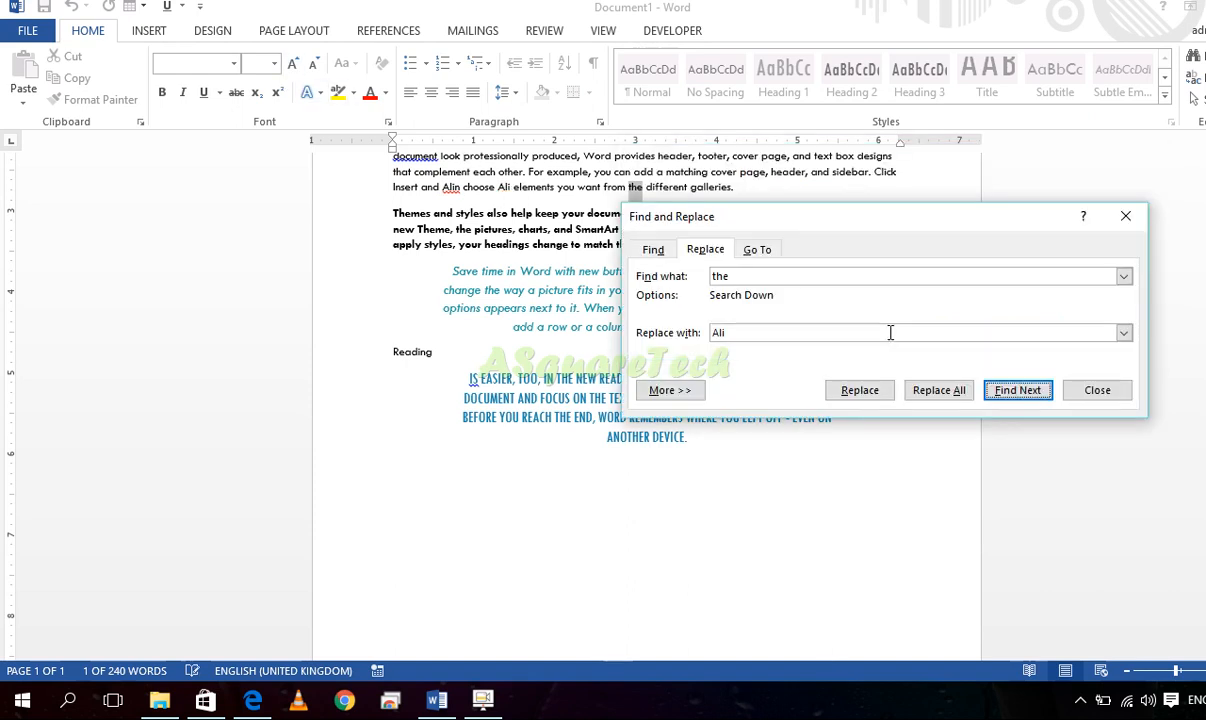
Replace all remaining occurrences of "the" with the same first name, continuing the search from the beginning of the document
{"action": "left_click", "coordinate": [948, 392]}
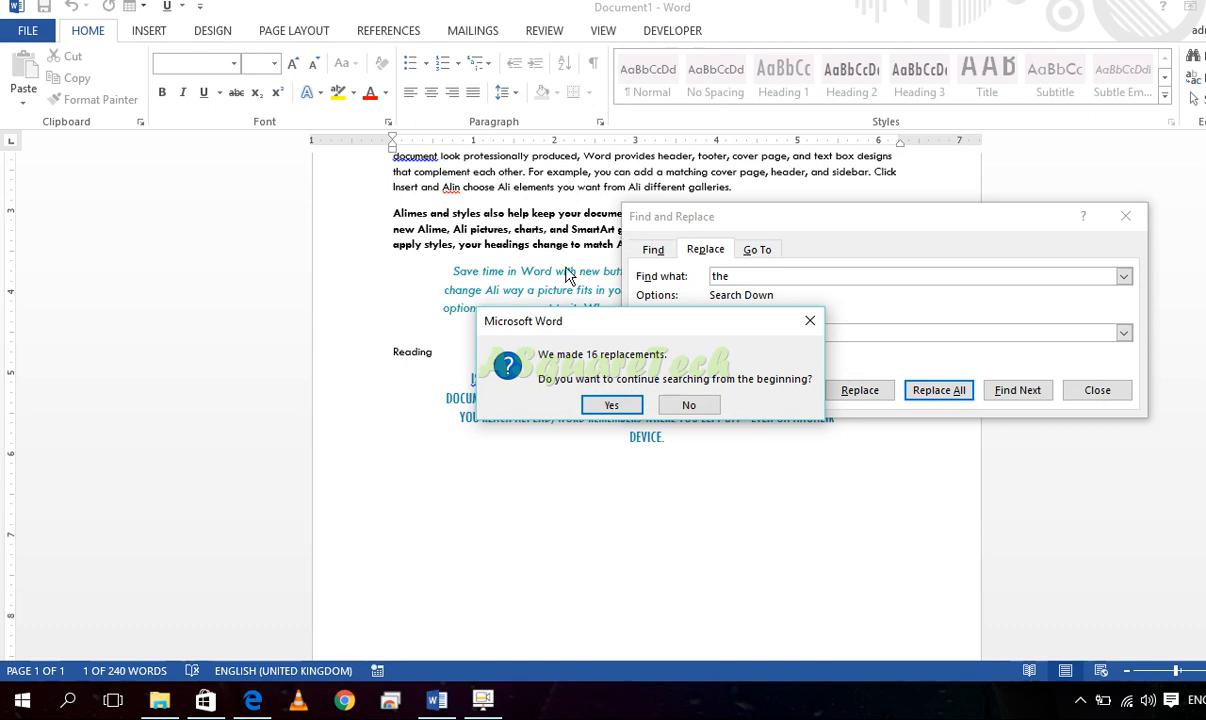
{"action": "left_click", "coordinate": [622, 405]}
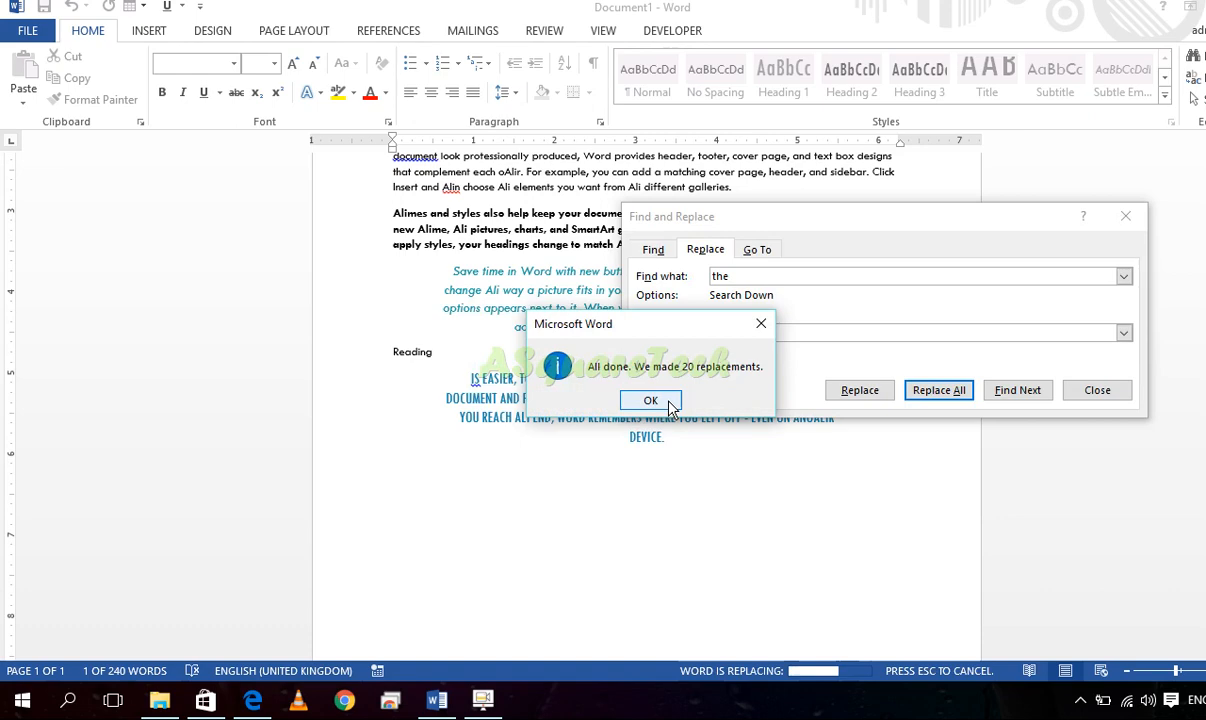
{"action": "left_click", "coordinate": [650, 400]}
{"action": "left_click", "coordinate": [1125, 216]}
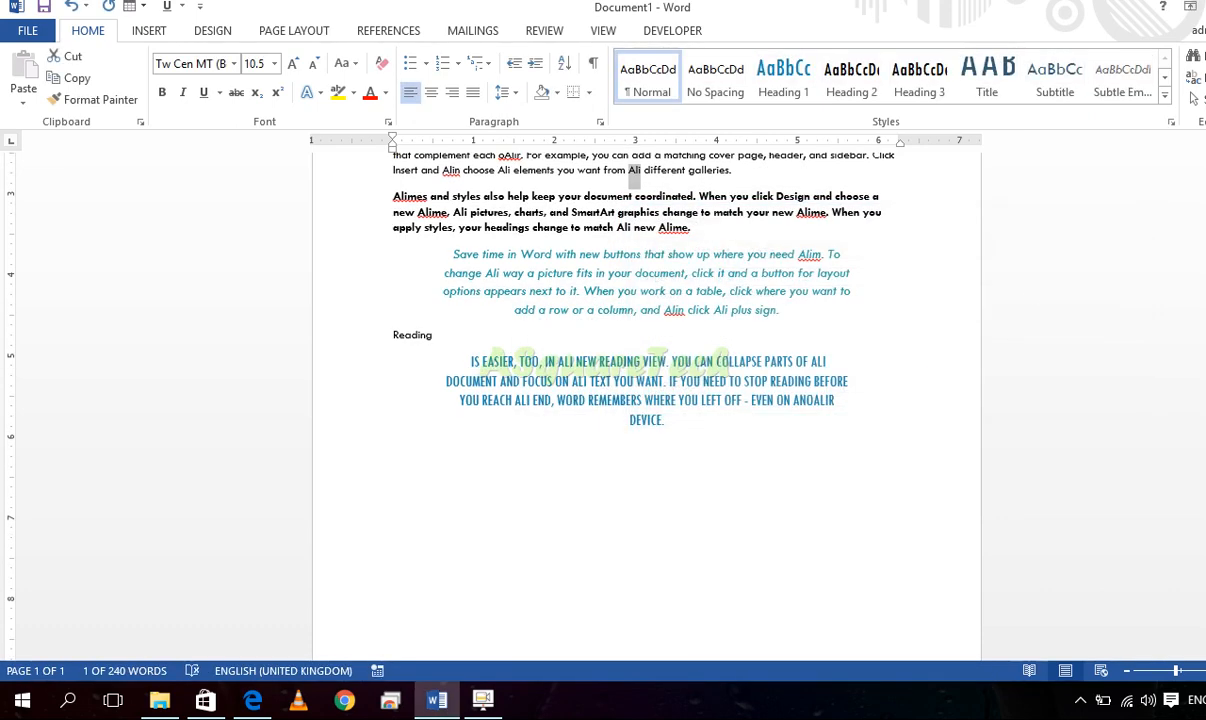
{"action": "scroll", "coordinate": [646, 400], "scroll_direction": "up", "scroll_amount": 5}
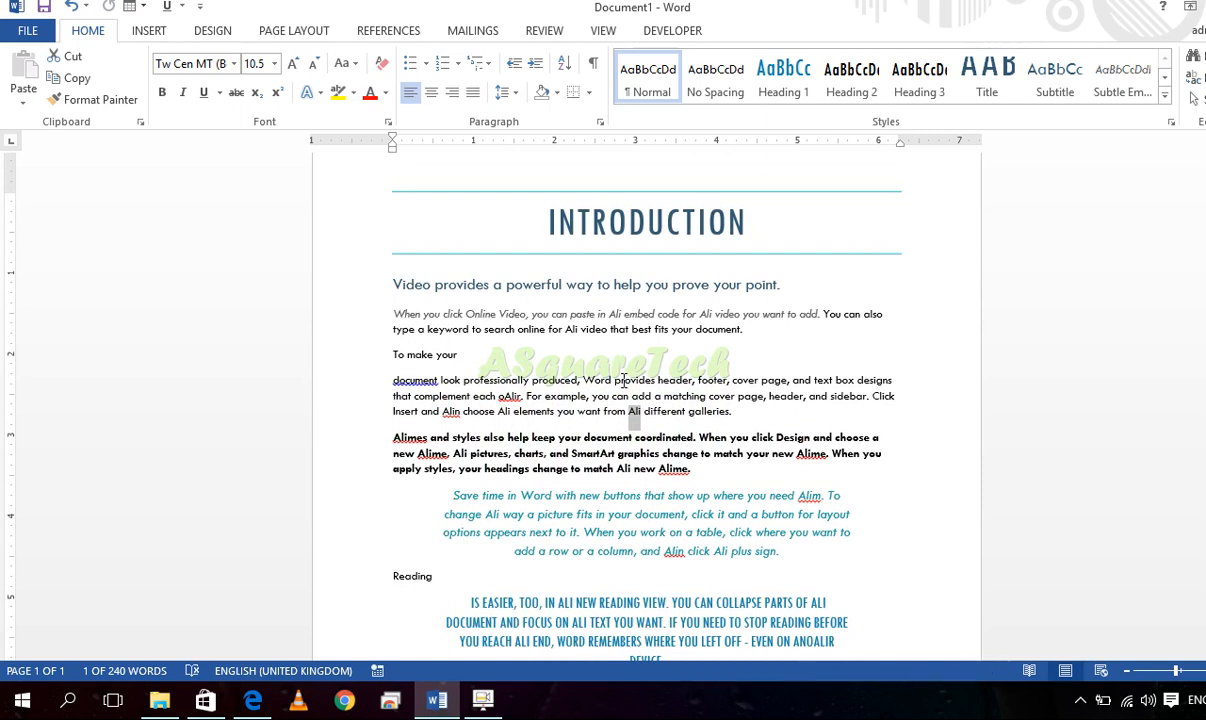
{"action": "key", "text": "ctrl+h"}
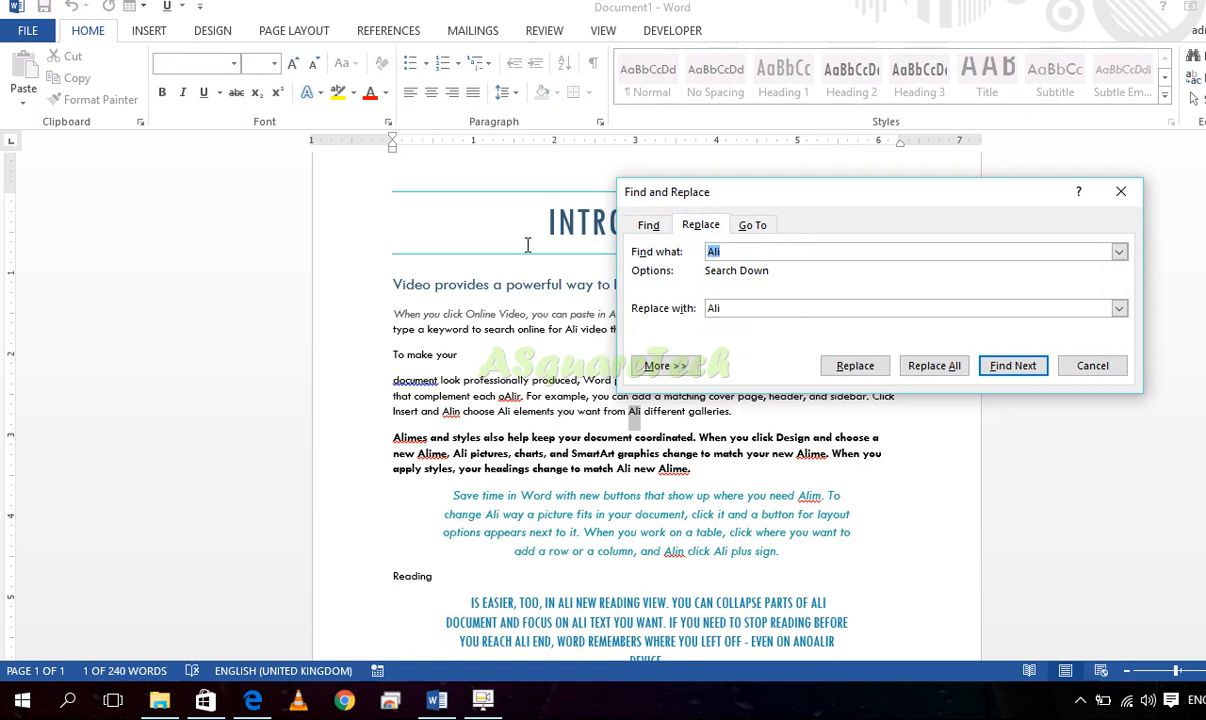
{"action": "left_click", "coordinate": [1120, 191]}
Select the entire contents of the document
{"action": "left_click", "coordinate": [1196, 98]}
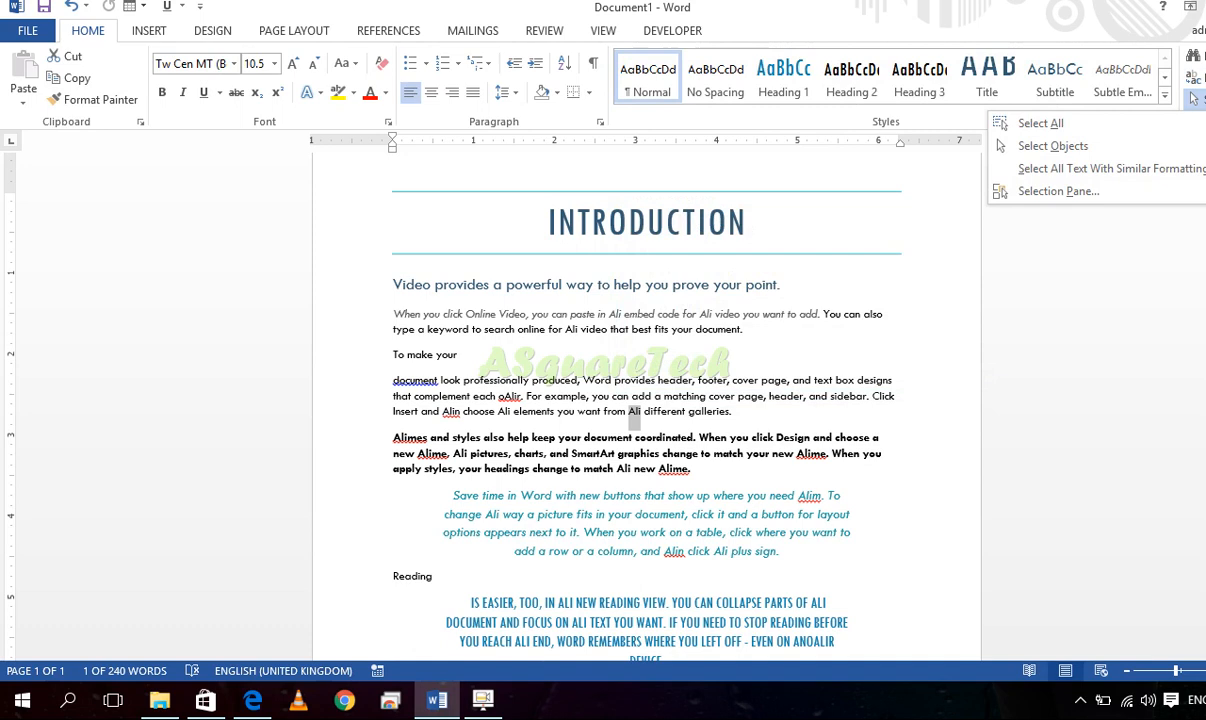
{"action": "left_click", "coordinate": [1168, 123]}
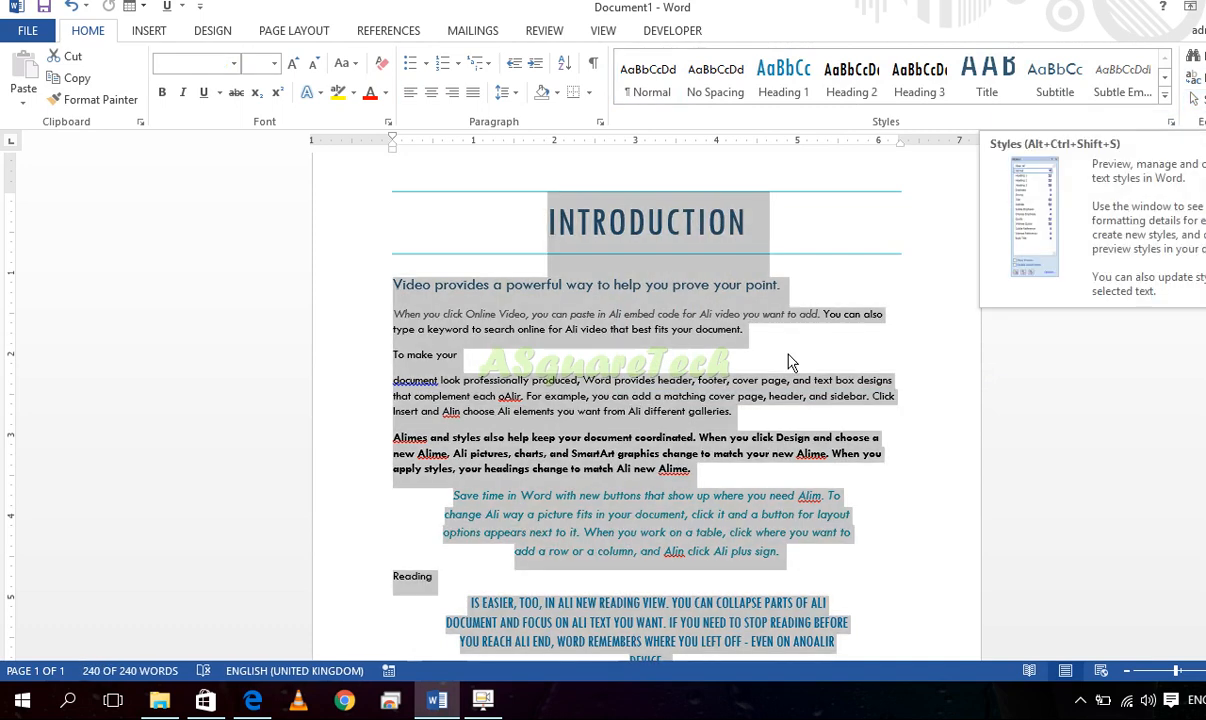
{"action": "left_click", "coordinate": [918, 292]}
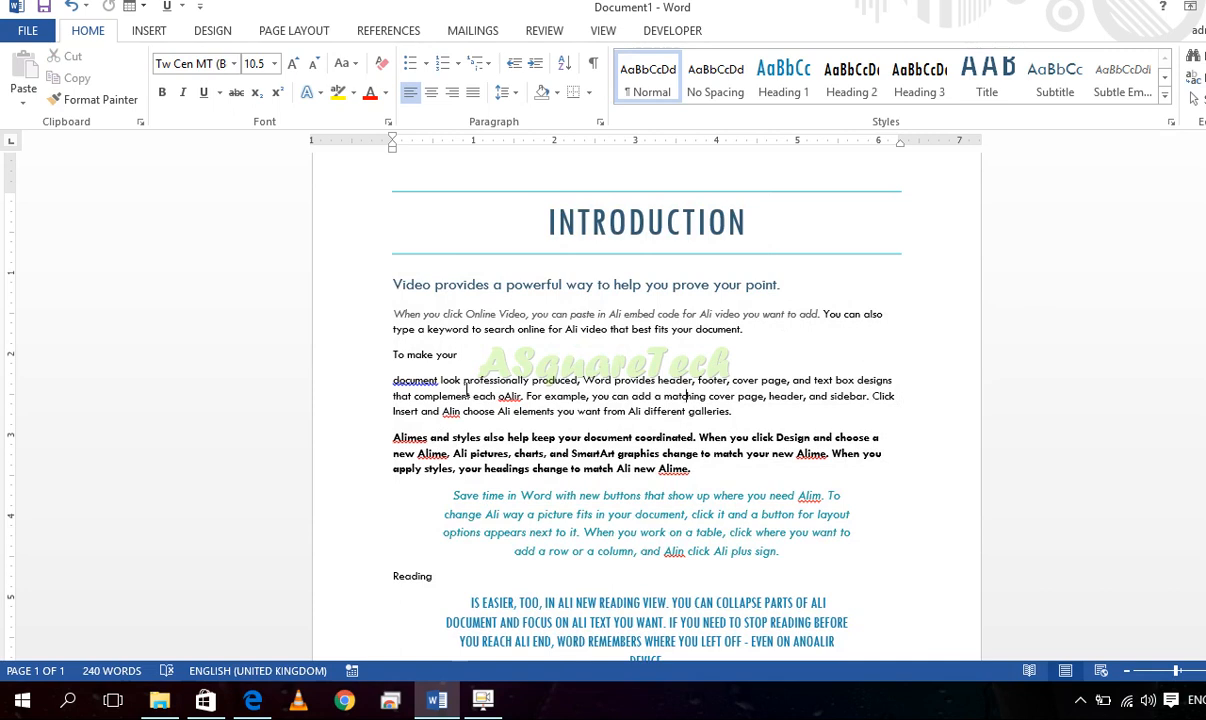
{"action": "key", "text": "ctrl+a"}
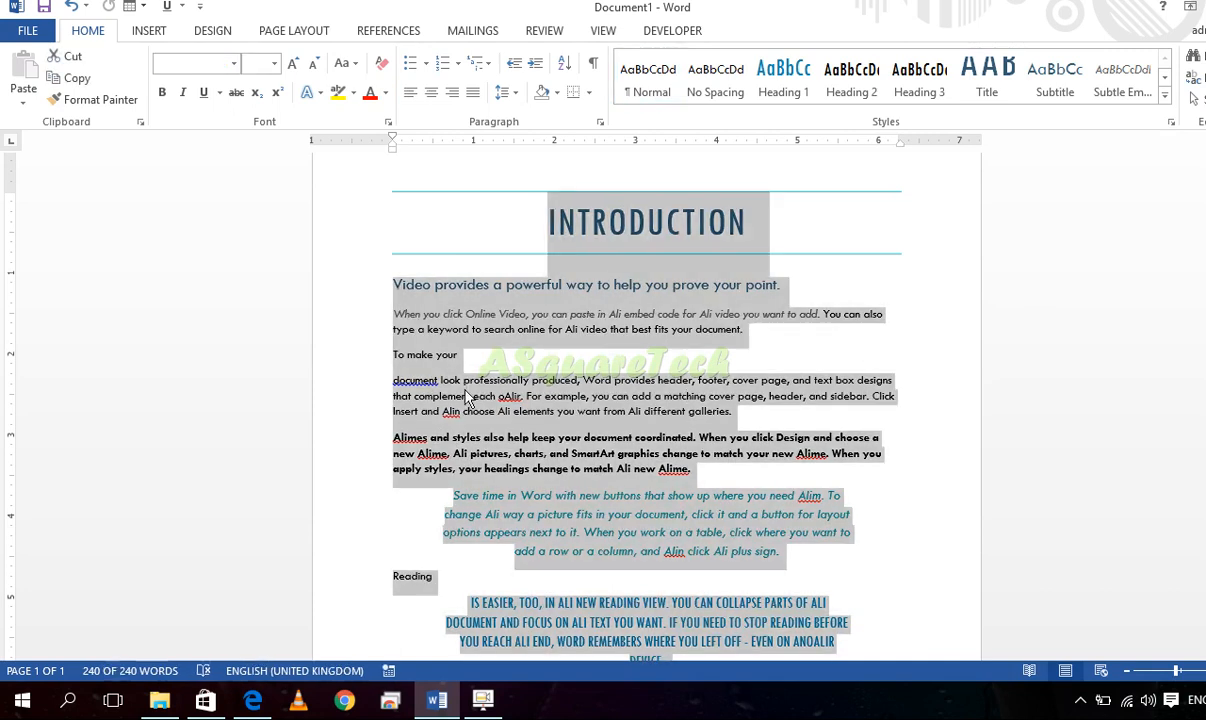
Select the text from the start of the INTRODUCTION title through the "To make your" line using keyboard selection
{"action": "key", "text": "Left"}
{"action": "key", "text": "shift+Down"}
{"action": "key", "text": "shift+Down"}
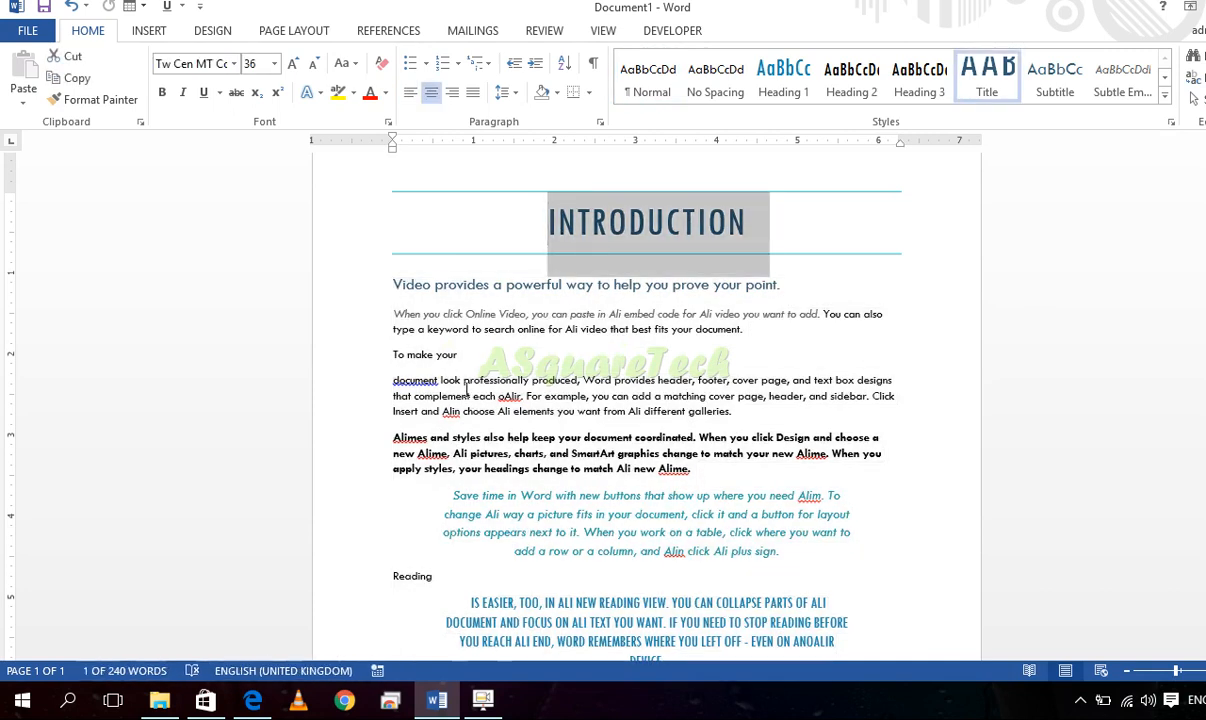
{"action": "key", "text": "ctrl+shift+Right"}
{"action": "key", "text": "ctrl+shift+Right"}
{"action": "key", "text": "ctrl+shift+Right"}
{"action": "key", "text": "ctrl+shift+Right"}
{"action": "key", "text": "ctrl+shift+Right"}
{"action": "key", "text": "ctrl+shift+Right"}
{"action": "key", "text": "ctrl+shift+Right"}
{"action": "key", "text": "ctrl+shift+Right"}
{"action": "key", "text": "ctrl+shift+Right"}
{"action": "key", "text": "ctrl+shift+Right"}
{"action": "key", "text": "ctrl+shift+Right"}
{"action": "key", "text": "ctrl+shift+Right"}
{"action": "key", "text": "ctrl+shift+Right"}
{"action": "key", "text": "ctrl+shift+Right"}
{"action": "key", "text": "ctrl+shift+Right"}
{"action": "key", "text": "ctrl+shift+Right"}
{"action": "key", "text": "ctrl+shift+Right"}
{"action": "key", "text": "ctrl+shift+Right"}
{"action": "key", "text": "ctrl+shift+Right"}
{"action": "key", "text": "ctrl+shift+Right"}
{"action": "key", "text": "ctrl+shift+Down"}
{"action": "key", "text": "ctrl+shift+Down"}
{"action": "key", "text": "ctrl+shift+Down"}
{"action": "key", "text": "ctrl+shift+Down"}
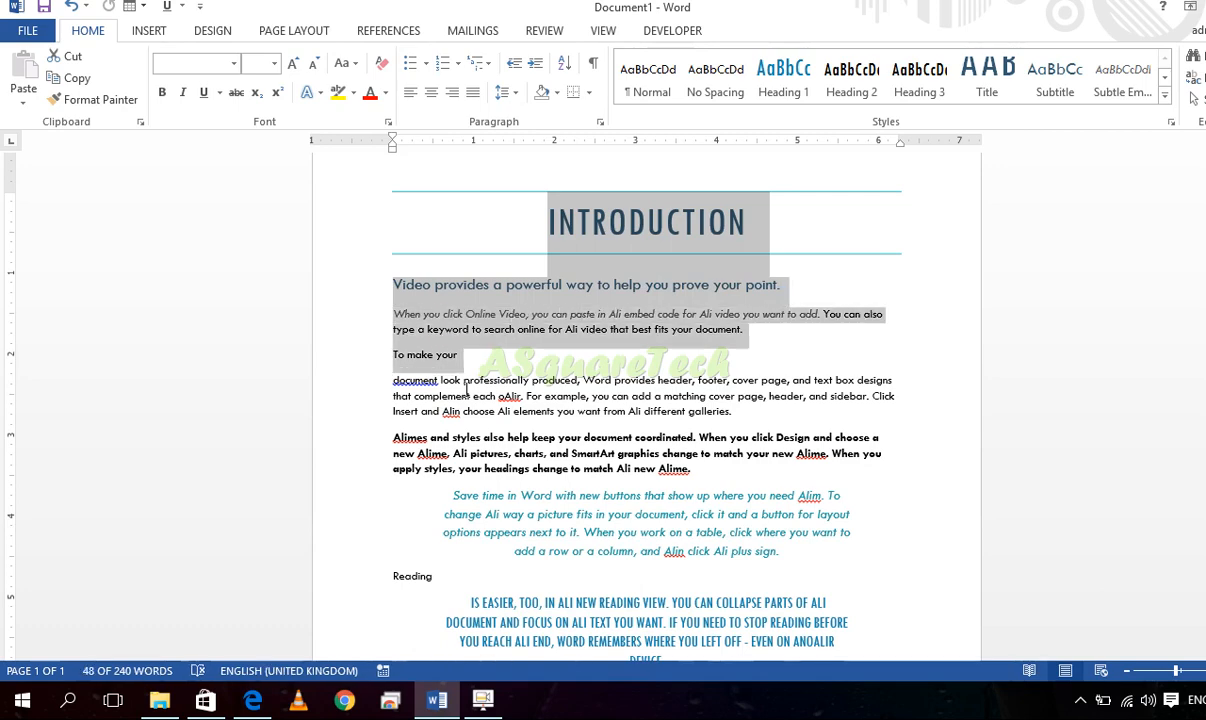
Reduce the selection back to the INTRODUCTION title, collapse it, and select everything from there to the end of the document
{"action": "key", "text": "ctrl+shift+Up"}
{"action": "key", "text": "ctrl+shift+Up"}
{"action": "key", "text": "ctrl+shift+Up"}
{"action": "key", "text": "Left"}
{"action": "key", "text": "ctrl+shift+End"}
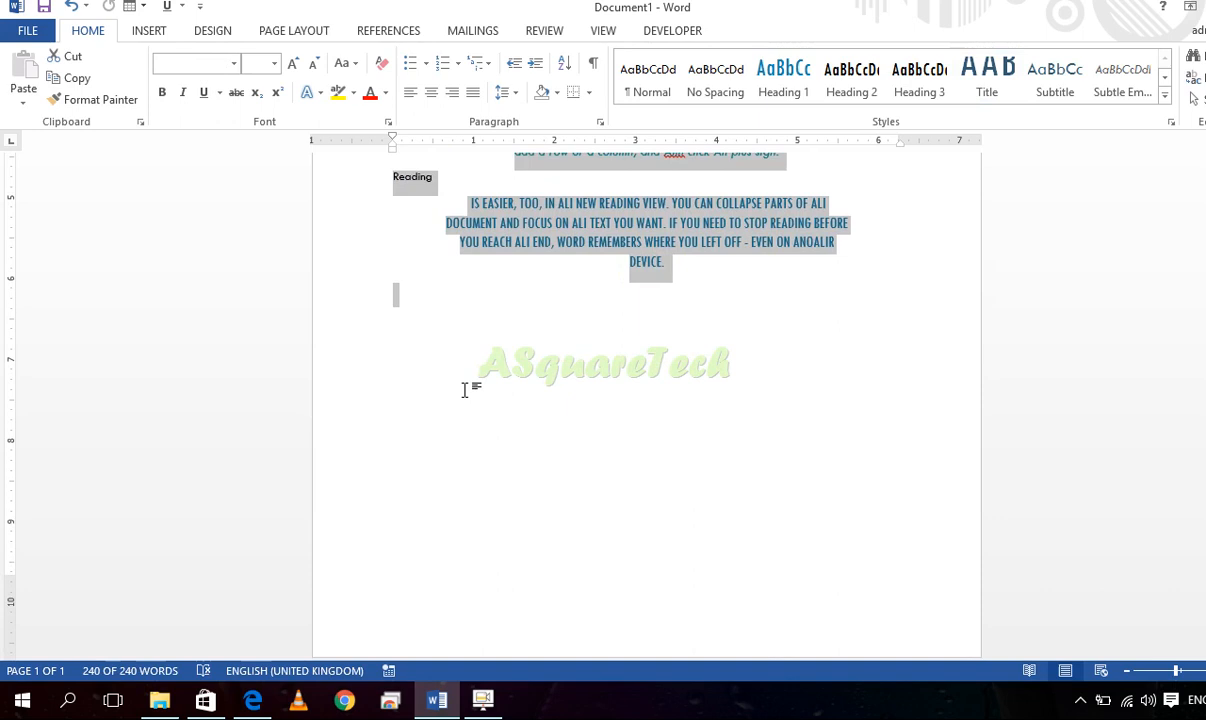
Open the Selection pane for the document, deselect the text and return to the INTRODUCTION title
{"action": "left_click", "coordinate": [1195, 100]}
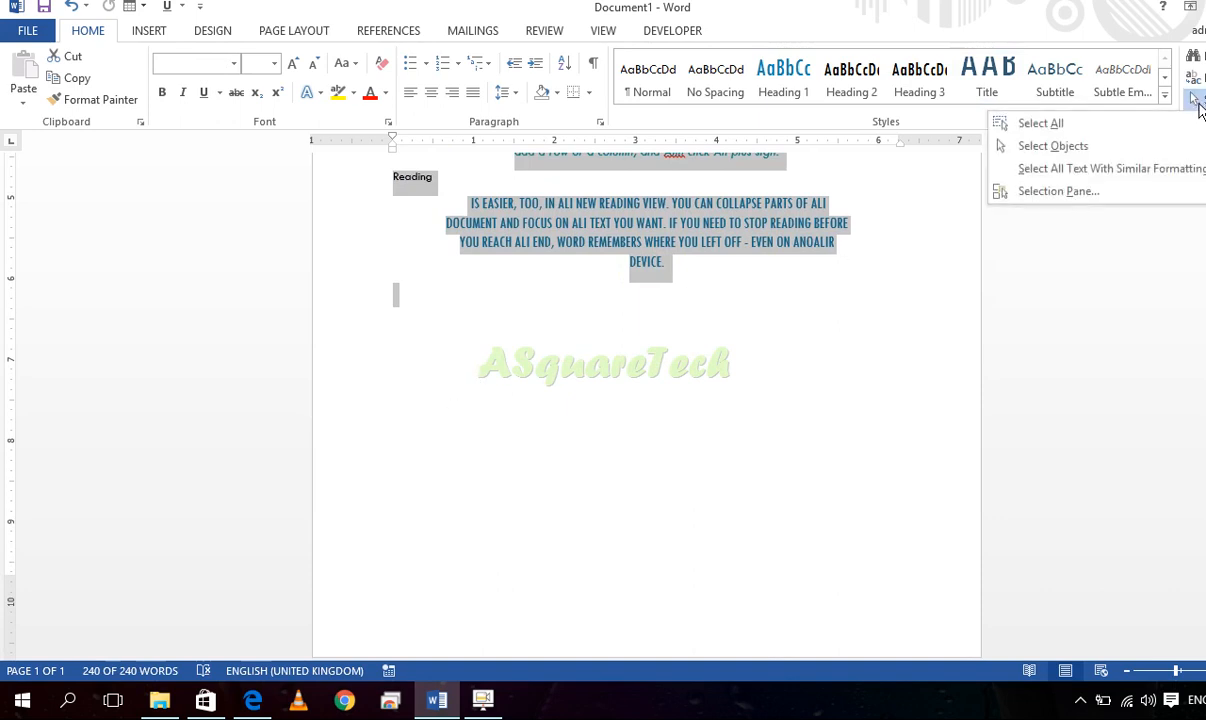
{"action": "left_click", "coordinate": [646, 241]}
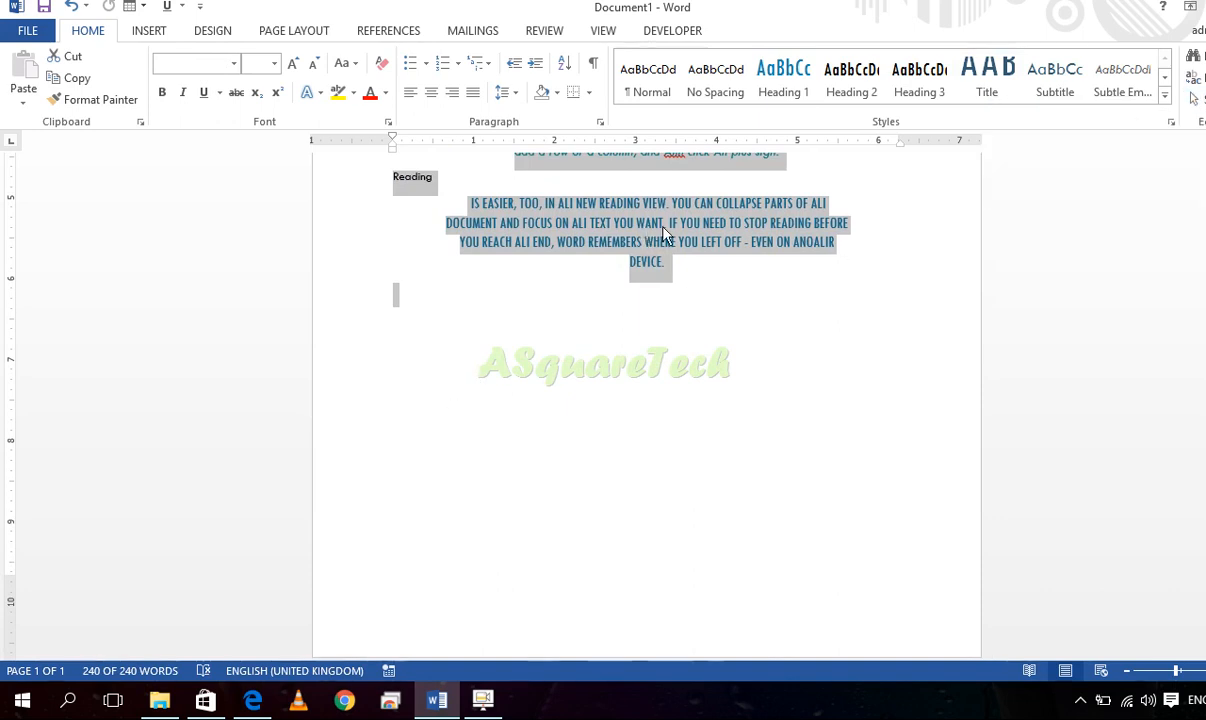
{"action": "left_click", "coordinate": [1195, 100]}
{"action": "left_click", "coordinate": [1107, 189]}
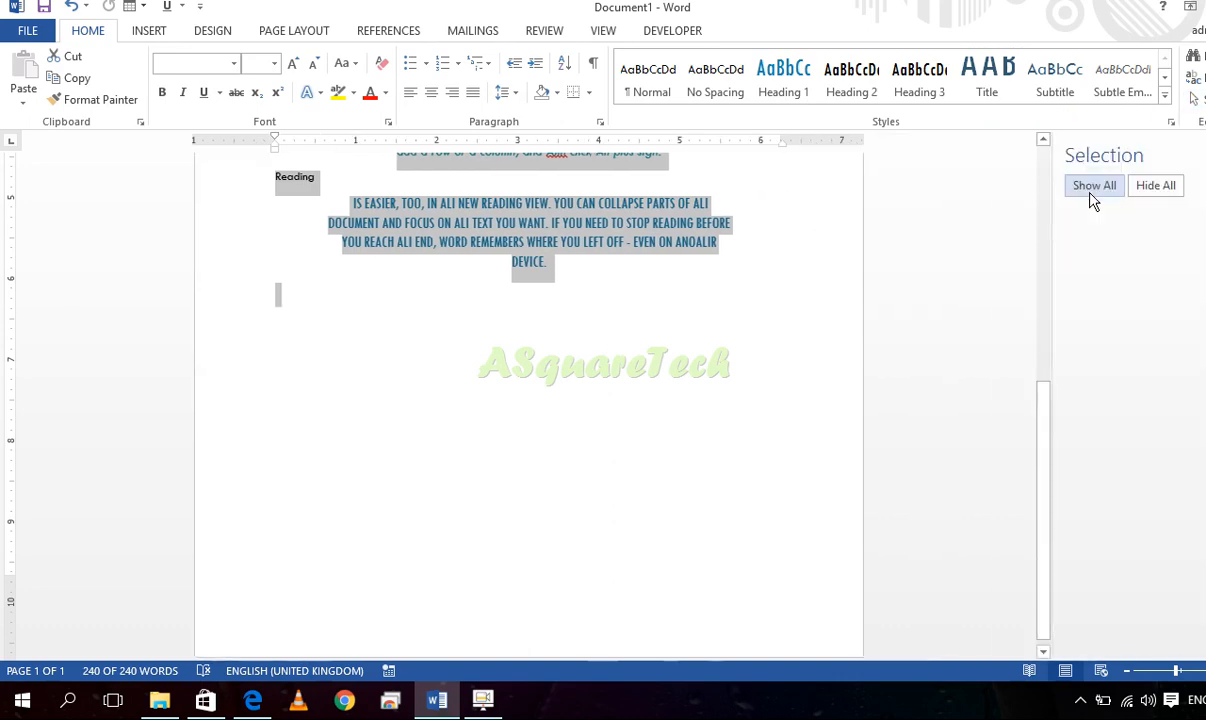
{"action": "left_click", "coordinate": [723, 315]}
{"action": "left_click_drag", "start_coordinate": [1043, 425], "coordinate": [1046, 172]}
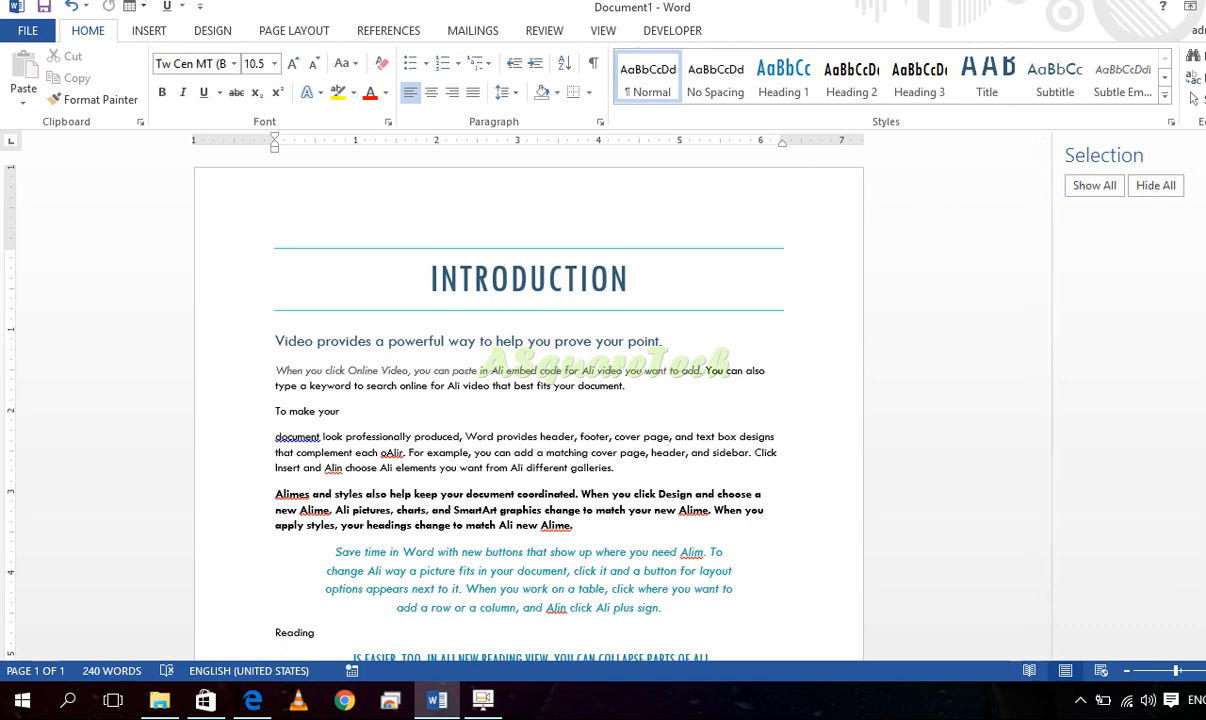
Insert the built-in Facet cover page in front of the INTRODUCTION page
{"action": "left_click", "coordinate": [145, 33]}
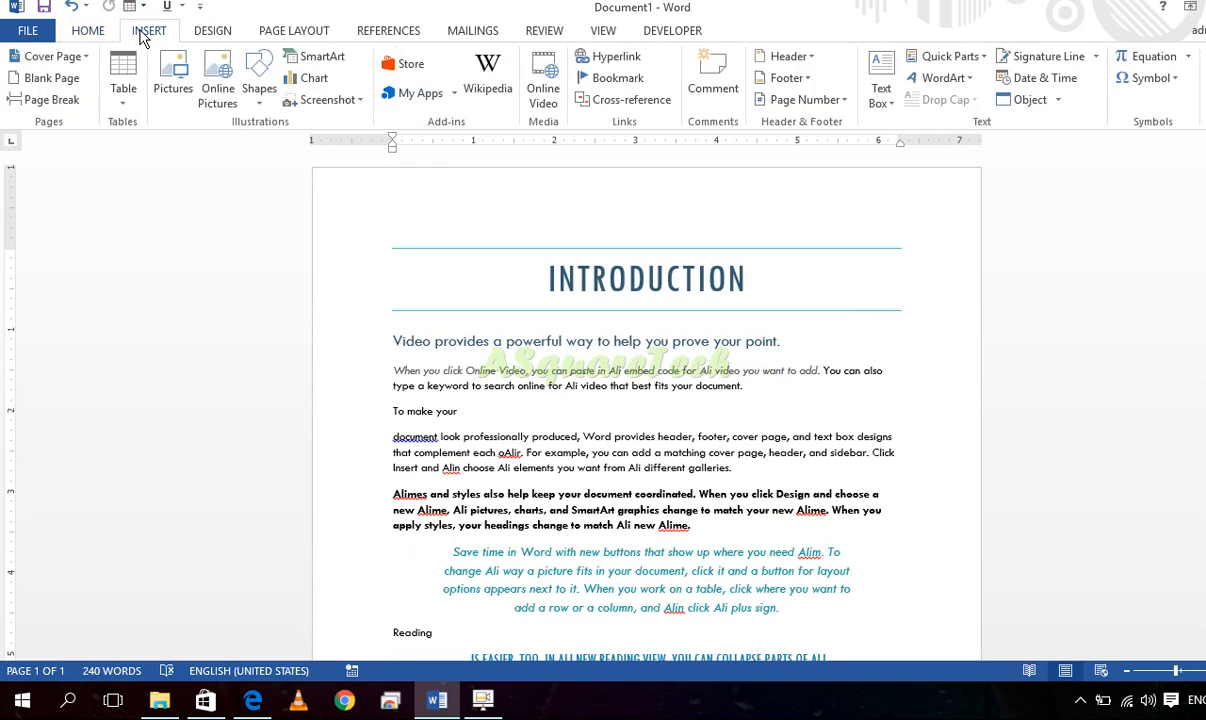
{"action": "left_click", "coordinate": [352, 228]}
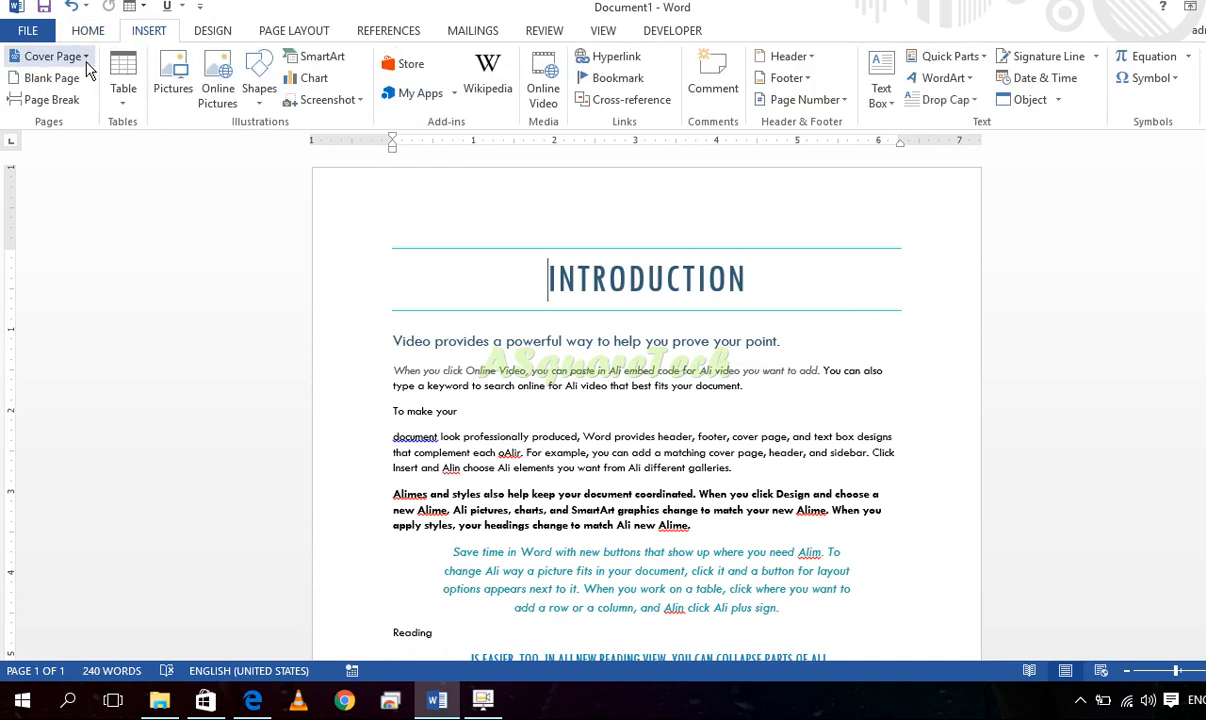
{"action": "left_click", "coordinate": [60, 57]}
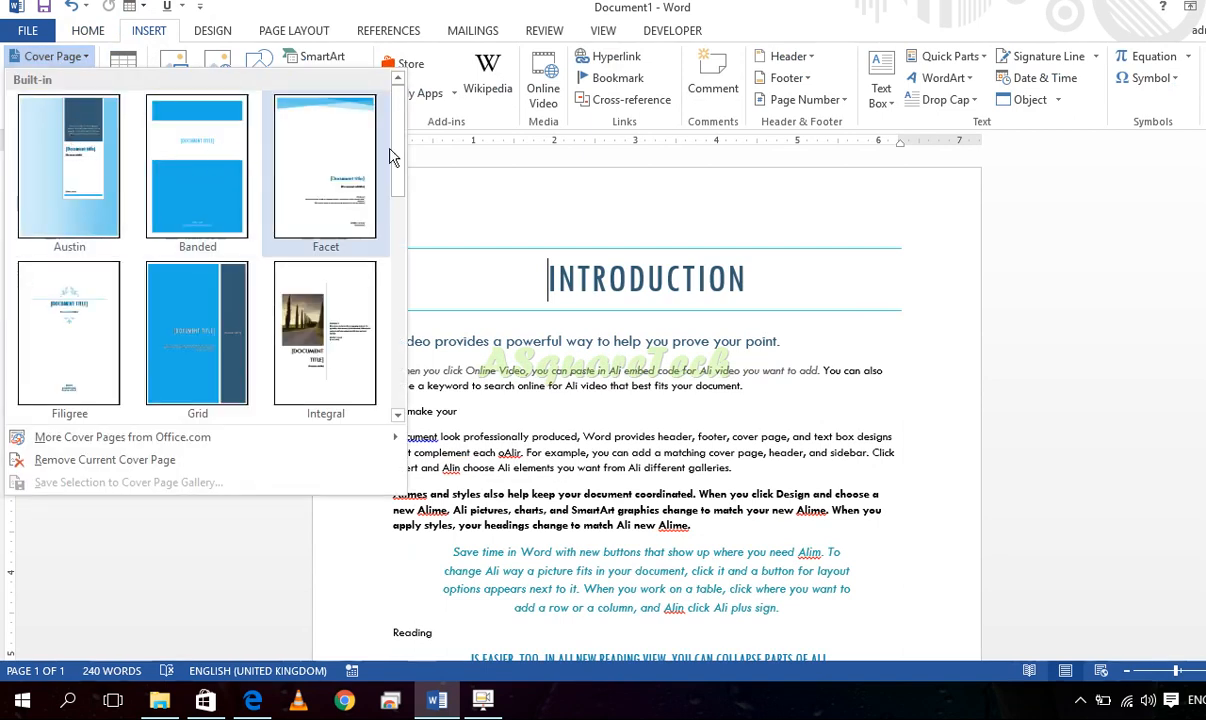
{"action": "scroll", "coordinate": [400, 157], "scroll_direction": "down", "scroll_amount": 1}
{"action": "left_click_drag", "start_coordinate": [399, 151], "coordinate": [402, 122]}
{"action": "left_click", "coordinate": [305, 177]}
{"action": "scroll", "coordinate": [455, 290], "scroll_direction": "down", "scroll_amount": 5}
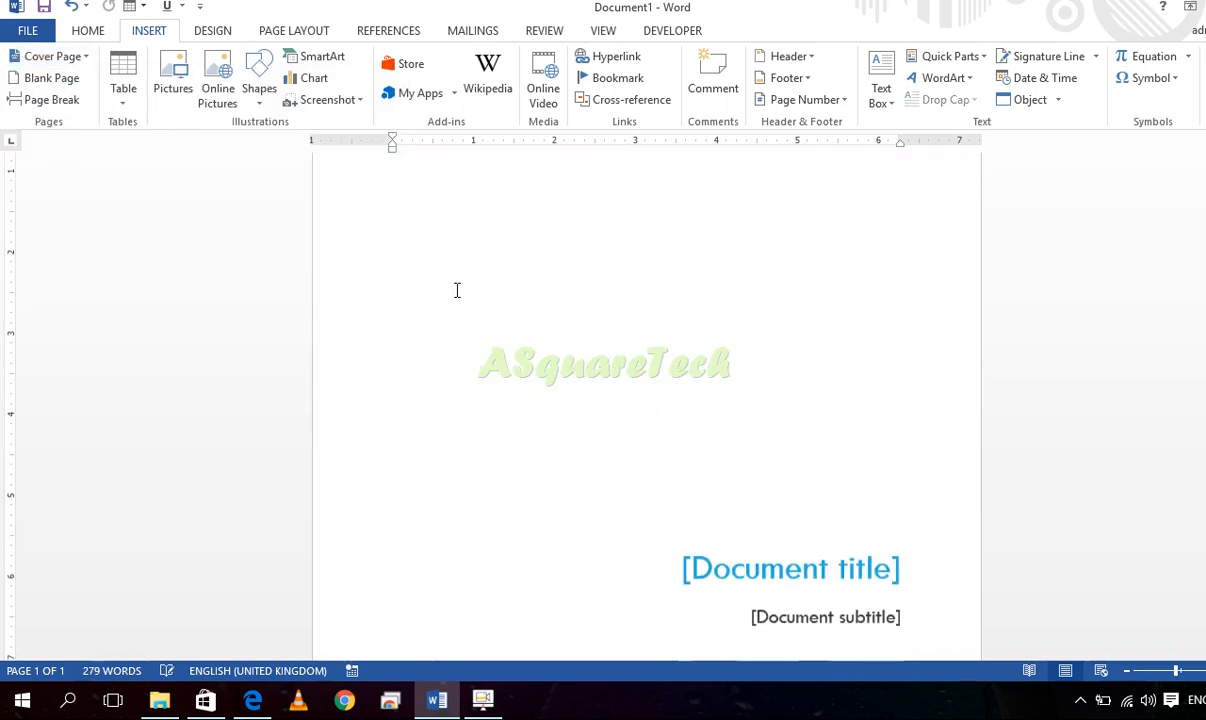
{"action": "scroll", "coordinate": [450, 290], "scroll_direction": "down", "scroll_amount": 3}
{"action": "scroll", "coordinate": [630, 375], "scroll_direction": "down", "scroll_amount": 3}
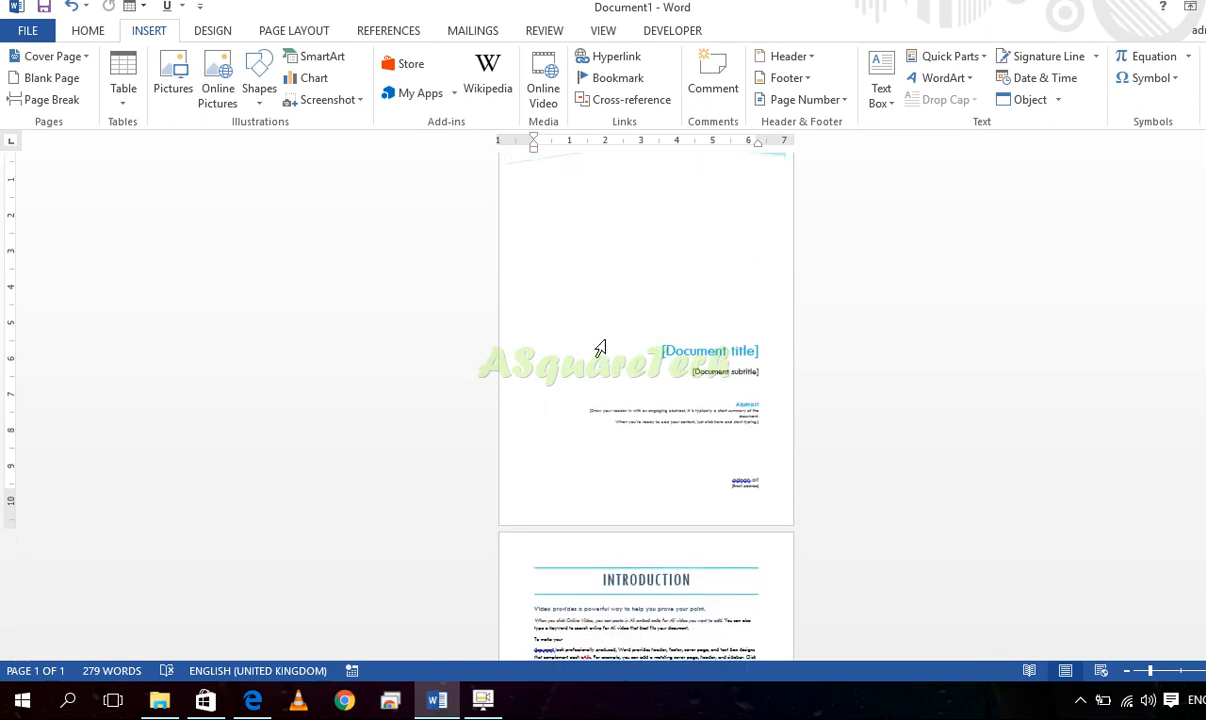
Replace the document title placeholder on the cover page with YAMAHA
{"action": "scroll", "coordinate": [595, 335], "scroll_direction": "up", "scroll_amount": 2}
{"action": "scroll", "coordinate": [590, 335], "scroll_direction": "up", "scroll_amount": 3}
{"action": "scroll", "coordinate": [686, 358], "scroll_direction": "down", "scroll_amount": 1}
{"action": "left_click", "coordinate": [882, 465]}
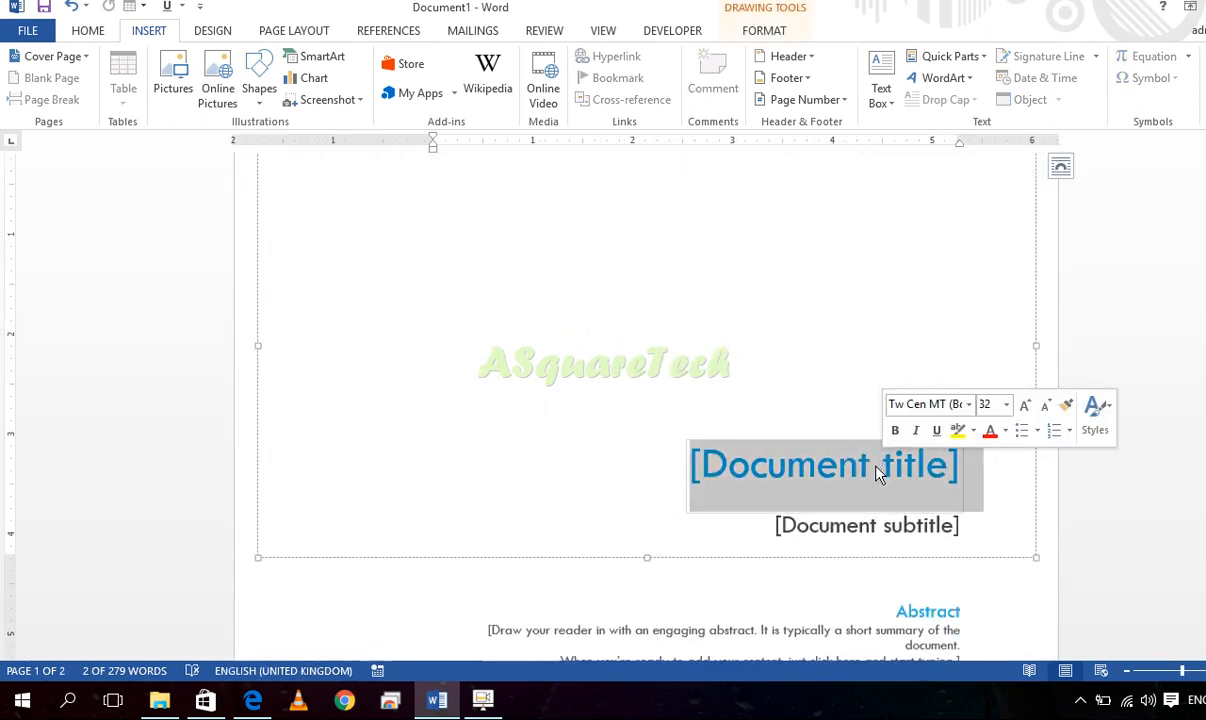
{"action": "type", "text": "Y"}
{"action": "key", "text": "BackSpace"}
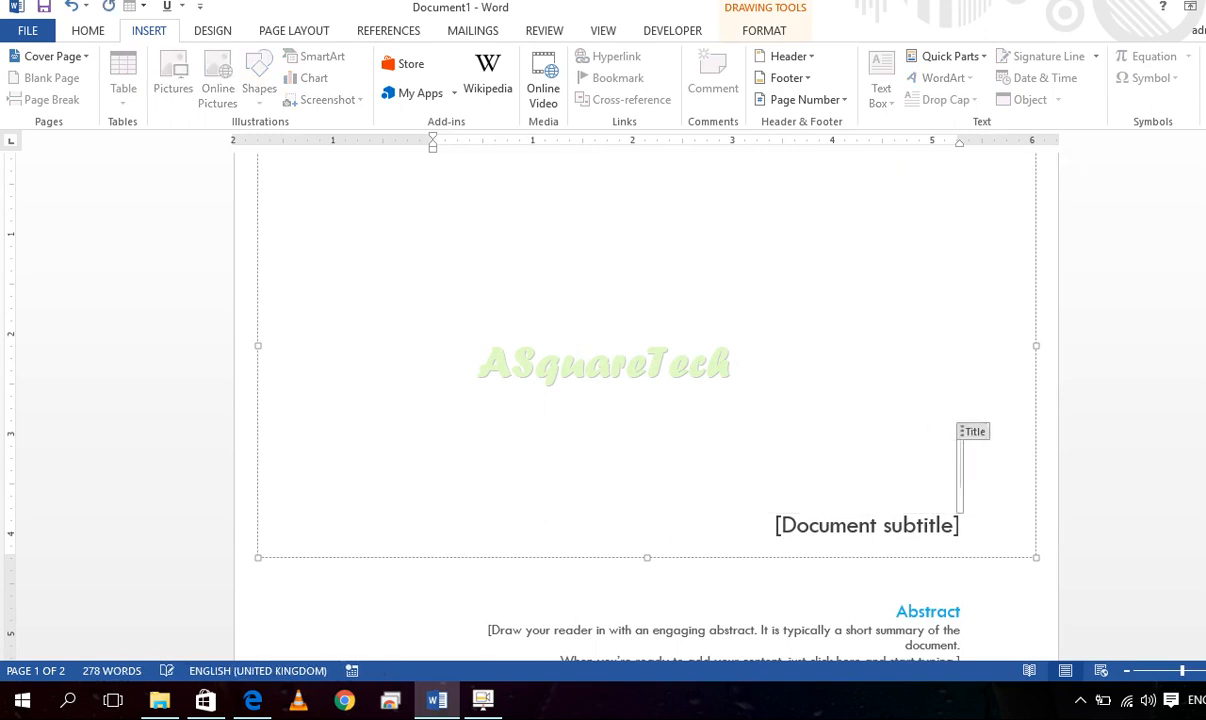
{"action": "type", "text": "H"}
{"action": "key", "text": "BackSpace"}
{"action": "type", "text": "YAMA"}
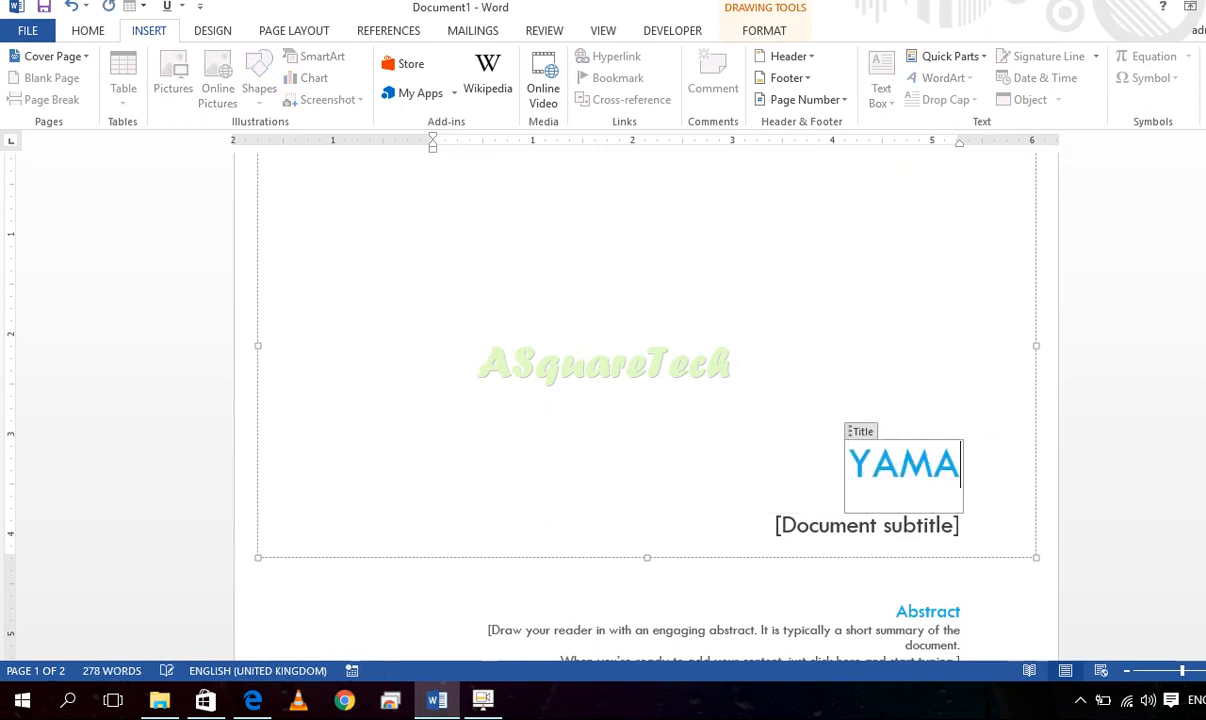
{"action": "type", "text": "HA"}
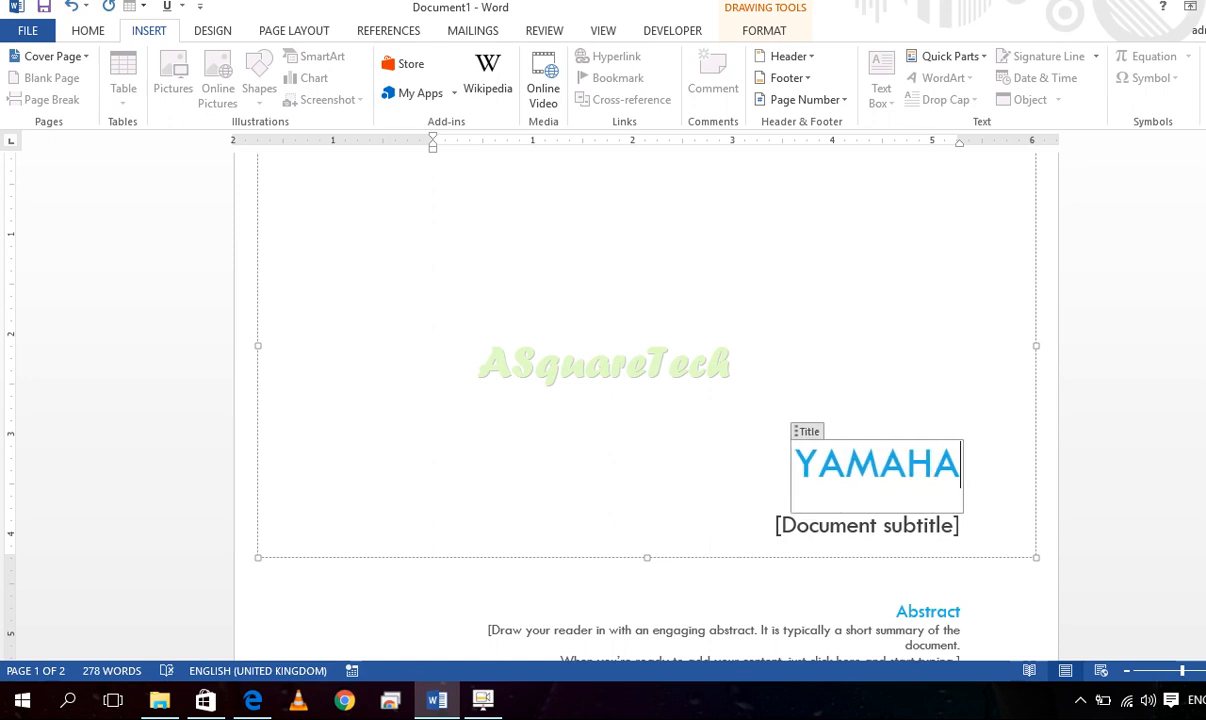
Fill the cover page's subtitle with "ddssd" and its abstract with "Sd fdfsdfg vxcv xcvxc"
{"action": "left_click", "coordinate": [912, 535]}
{"action": "type", "text": "ddssd"}
{"action": "left_click", "coordinate": [851, 627]}
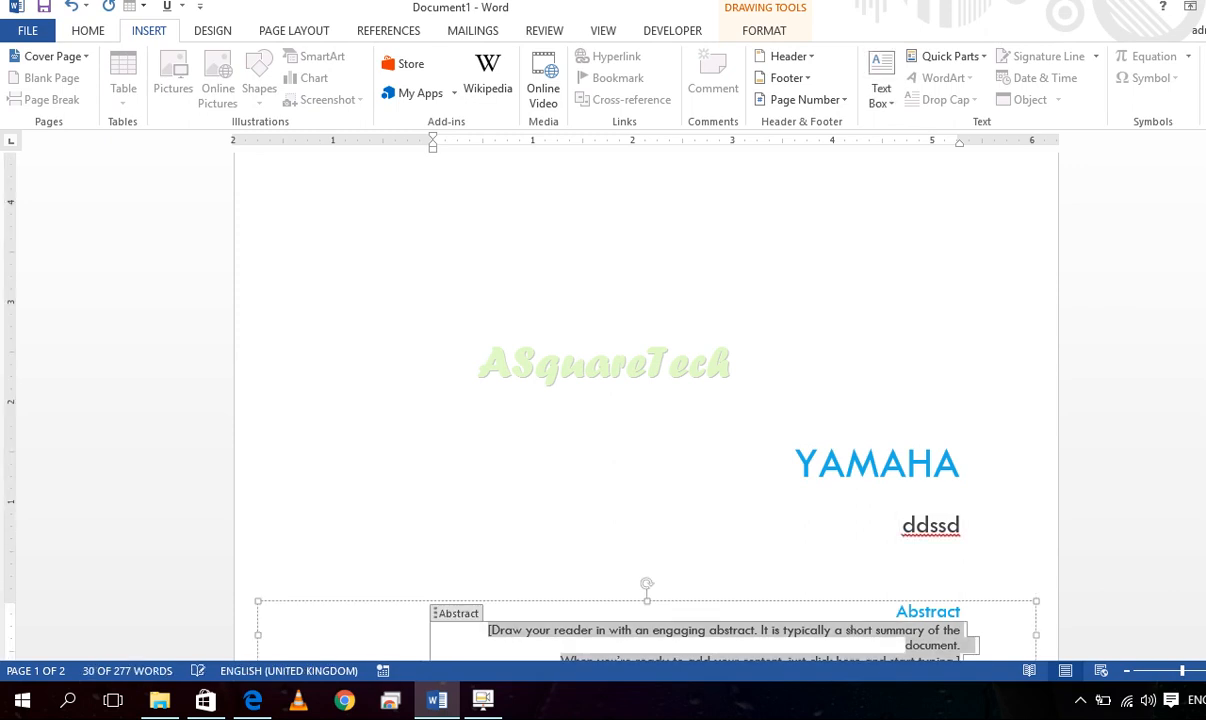
{"action": "scroll", "coordinate": [813, 590], "scroll_direction": "down", "scroll_amount": 3}
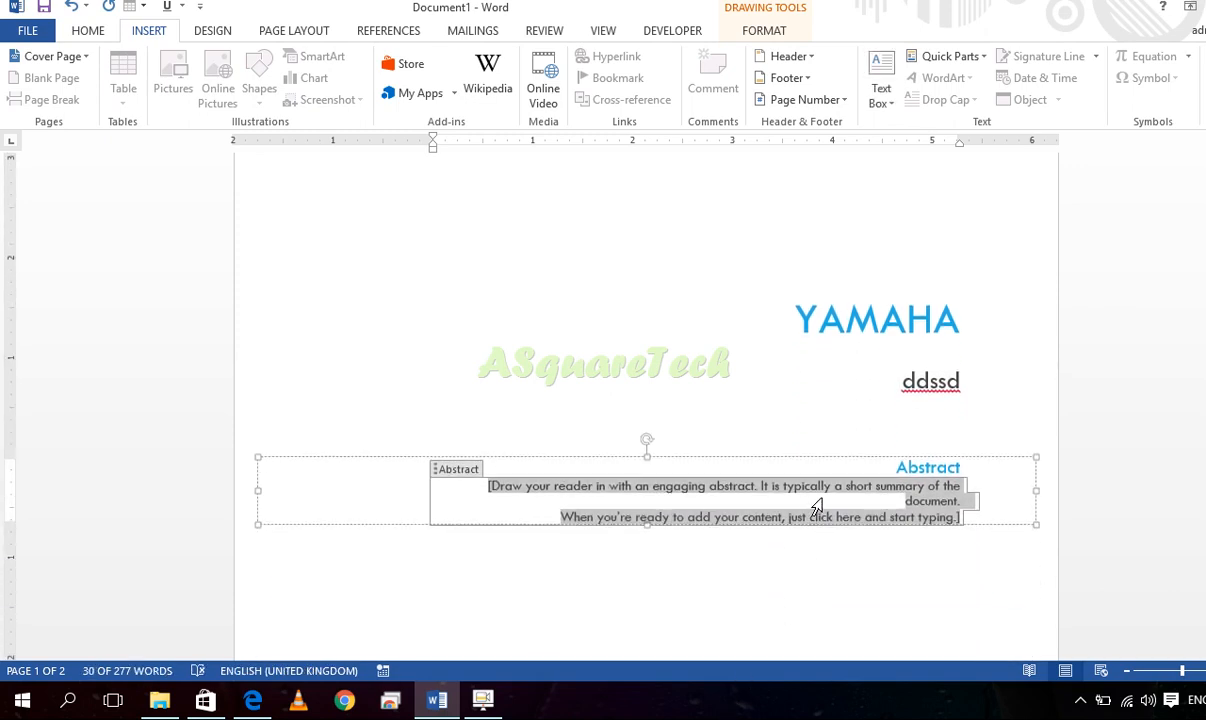
{"action": "type", "text": "sd fdfsdfg yxcv xcvxc"}
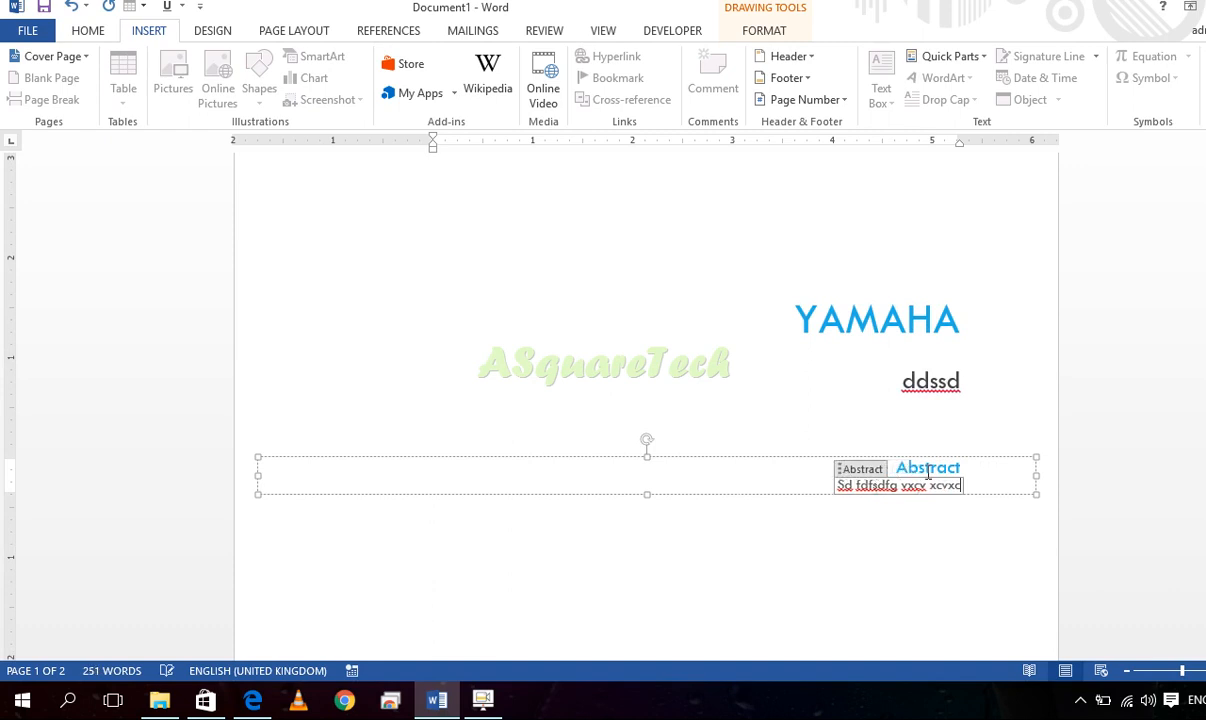
{"action": "double_click", "coordinate": [785, 405]}
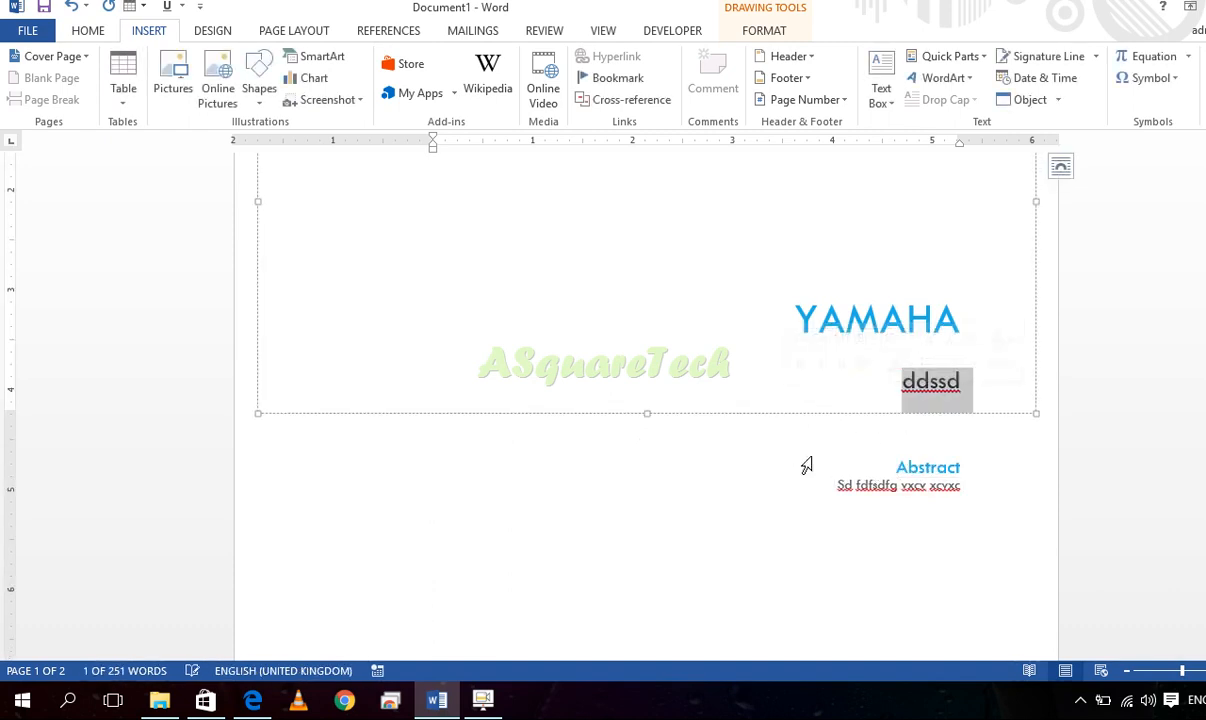
{"action": "left_click", "coordinate": [1186, 298]}
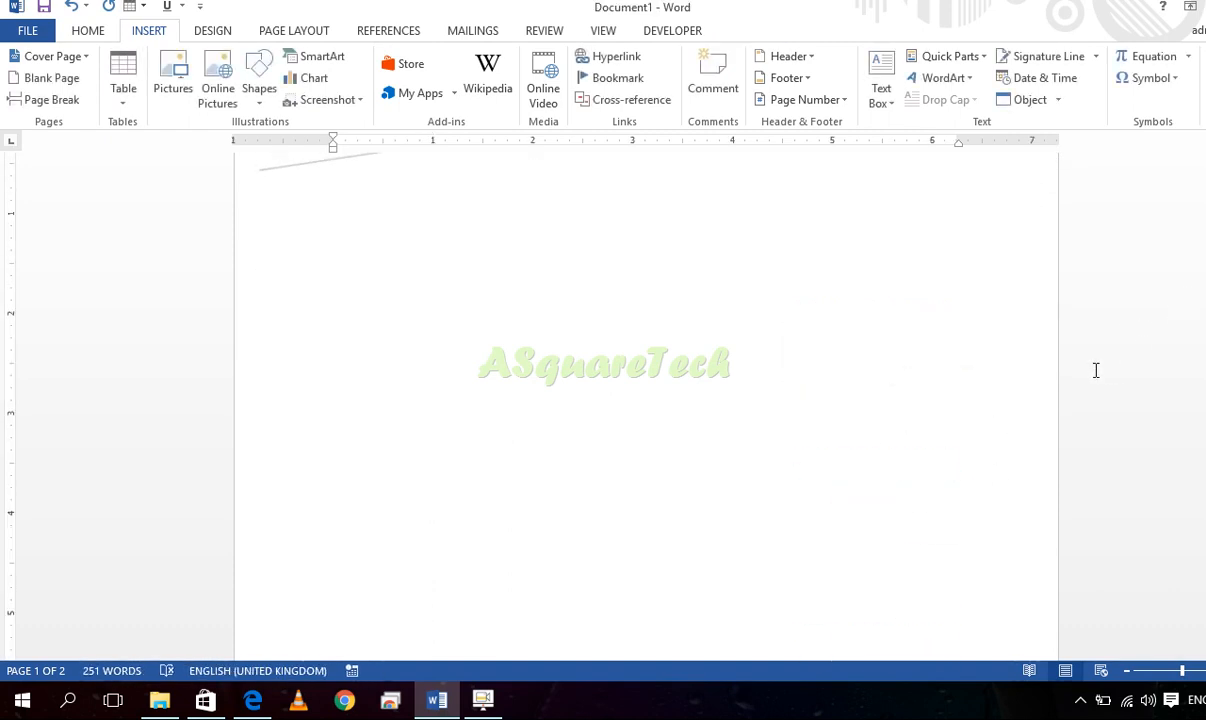
Replace the current cover page with the built-in Austin design
{"action": "scroll", "coordinate": [1096, 370], "scroll_direction": "down", "scroll_amount": 6, "text": "ctrl"}
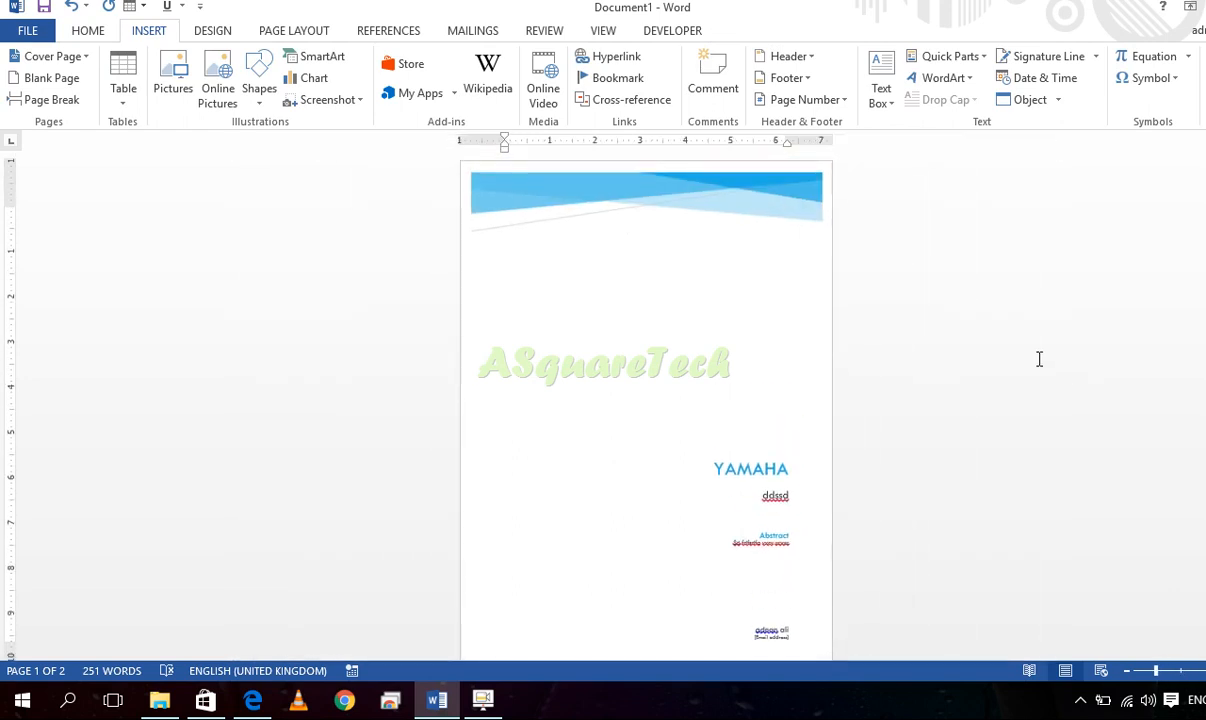
{"action": "left_click", "coordinate": [50, 57]}
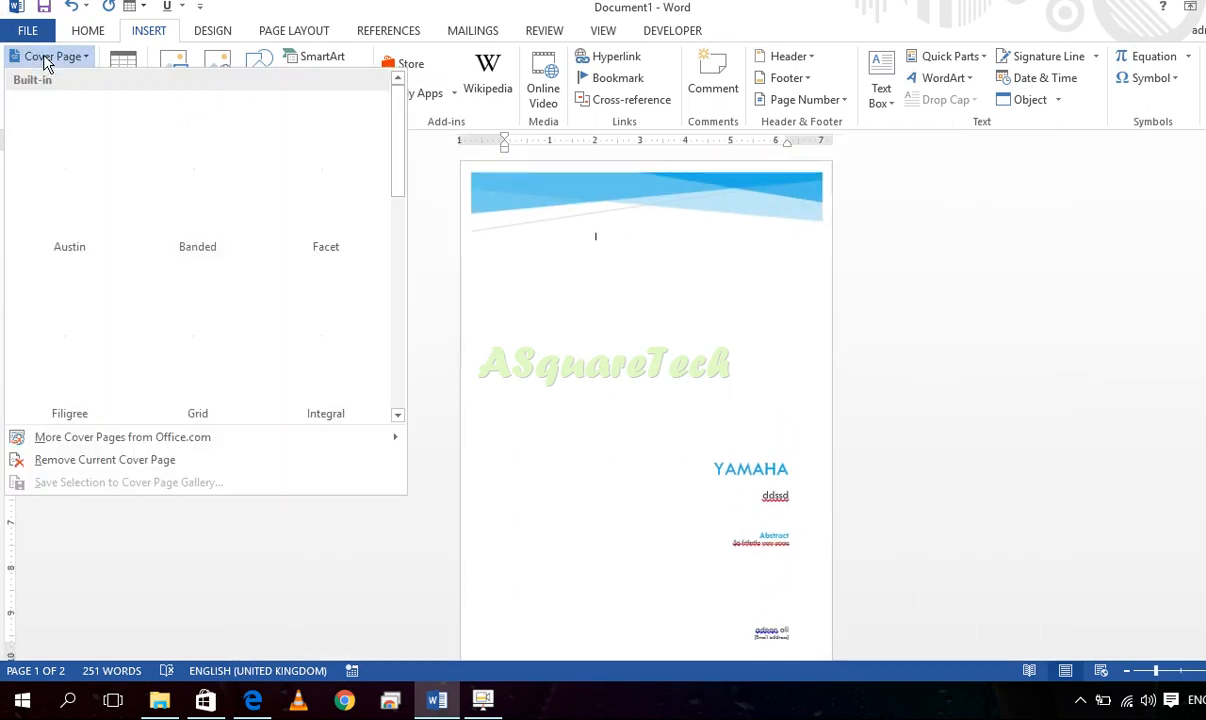
{"action": "left_click", "coordinate": [55, 163]}
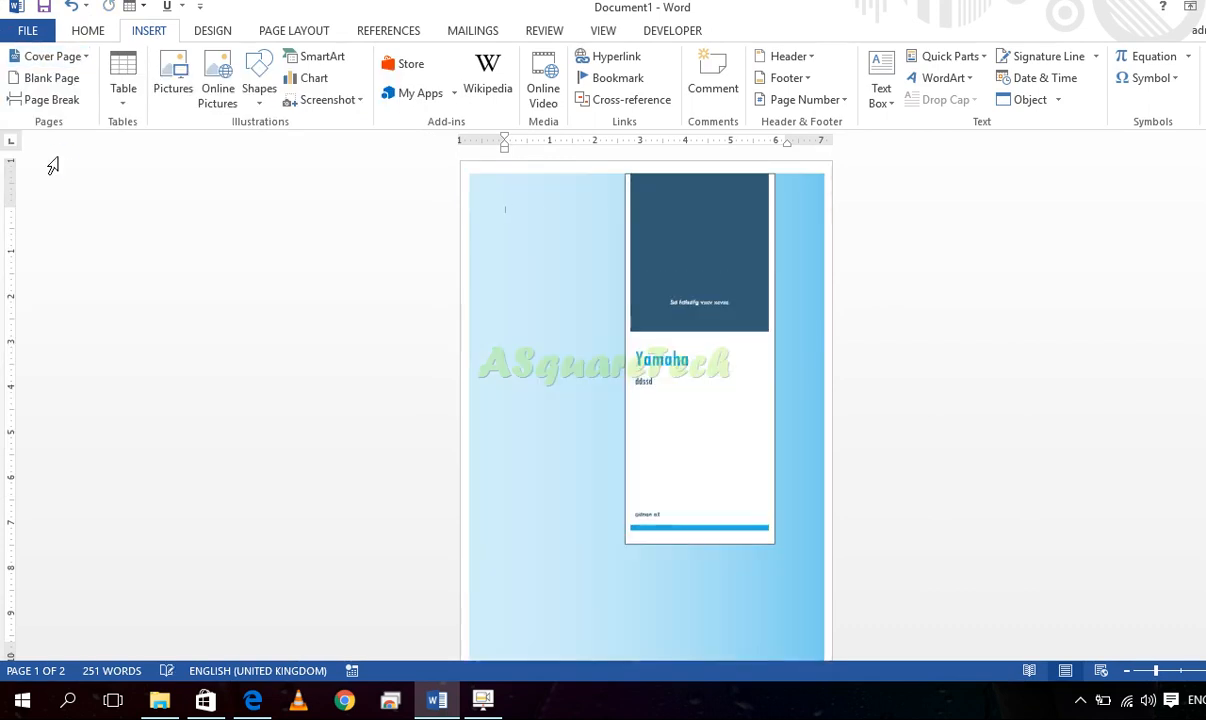
{"action": "scroll", "coordinate": [89, 191], "scroll_direction": "up", "scroll_amount": 6, "text": "ctrl"}
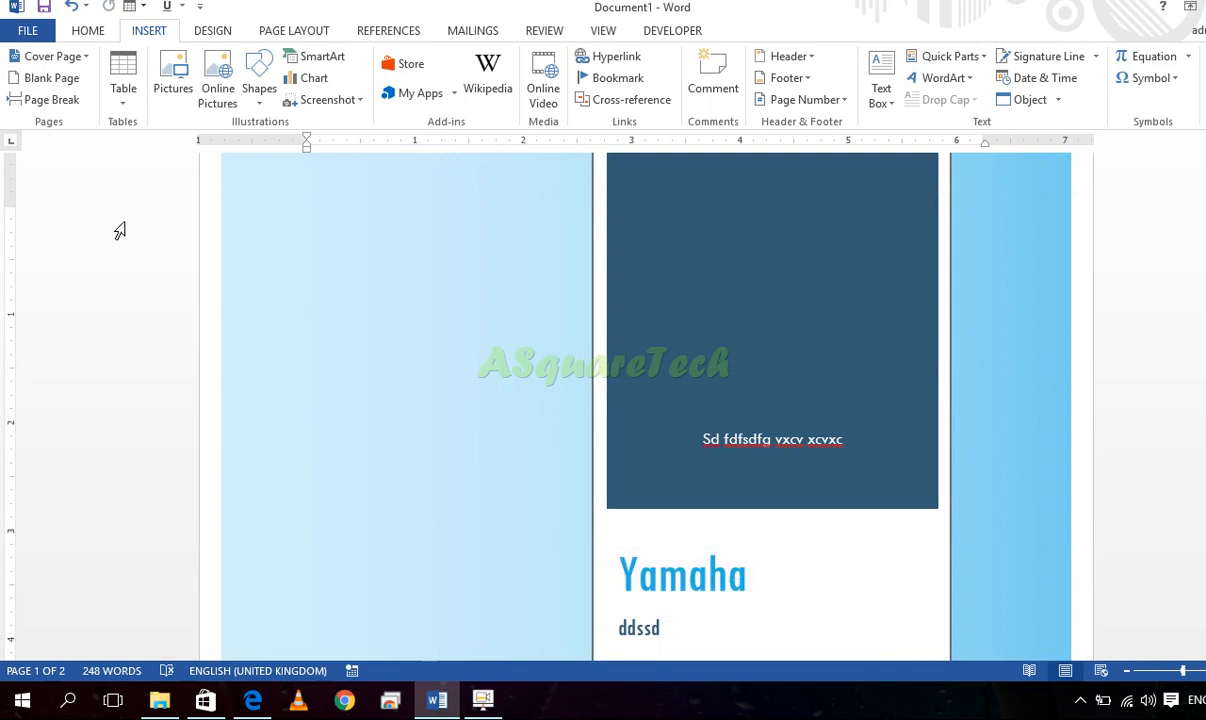
Browse the remaining built-in cover page designs without applying one, and view the whole Austin cover page
{"action": "left_click", "coordinate": [57, 56]}
{"action": "left_click_drag", "start_coordinate": [396, 150], "coordinate": [396, 301]}
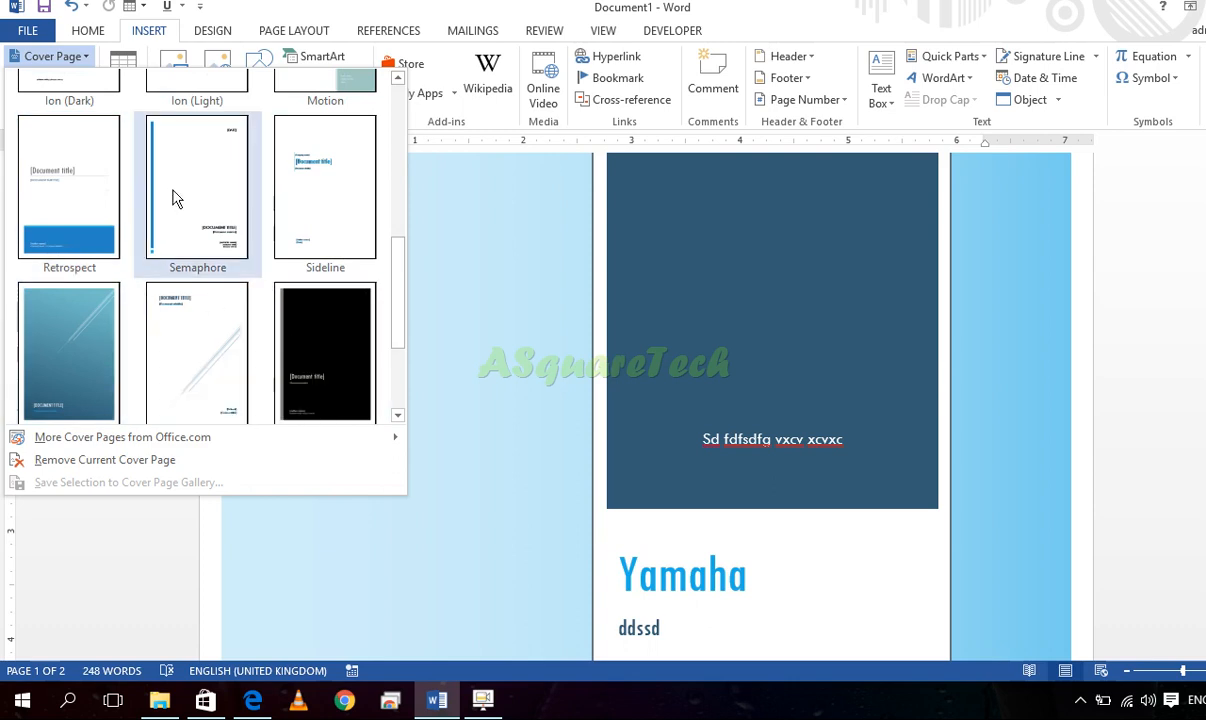
{"action": "left_click", "coordinate": [345, 14]}
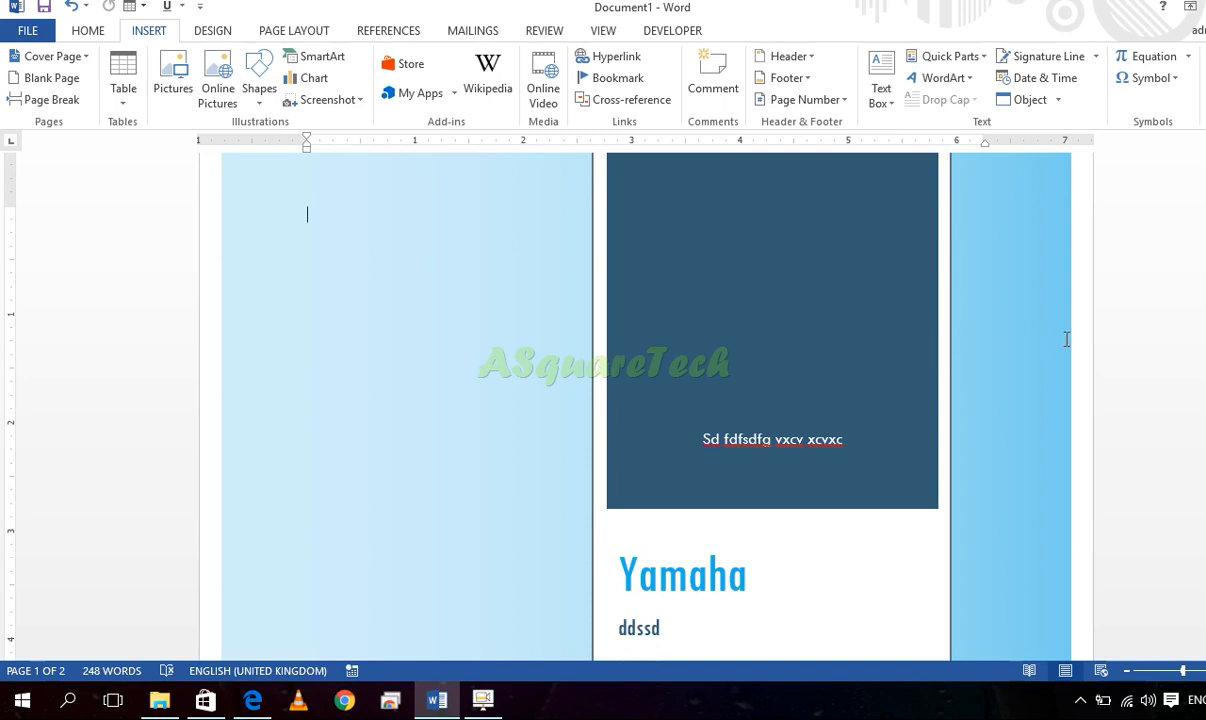
{"action": "scroll", "coordinate": [1067, 340], "scroll_direction": "down", "scroll_amount": 5, "text": "ctrl"}
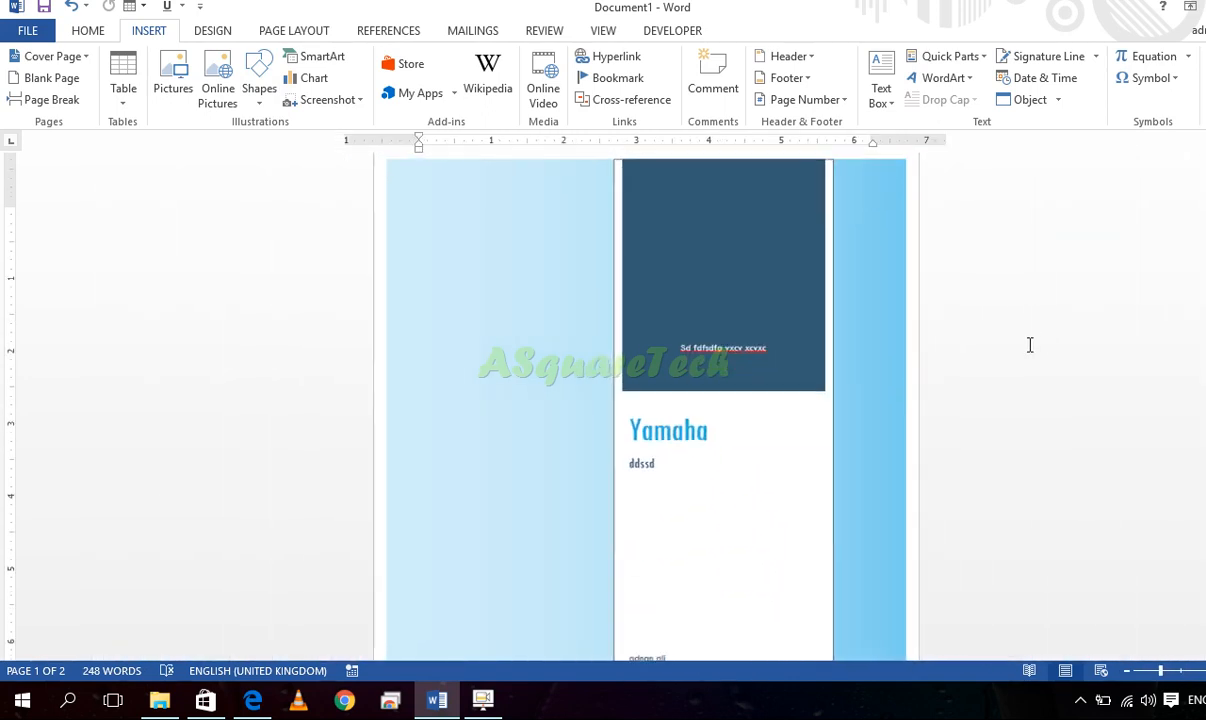
{"action": "scroll", "coordinate": [1030, 345], "scroll_direction": "down", "scroll_amount": 3, "text": "ctrl"}
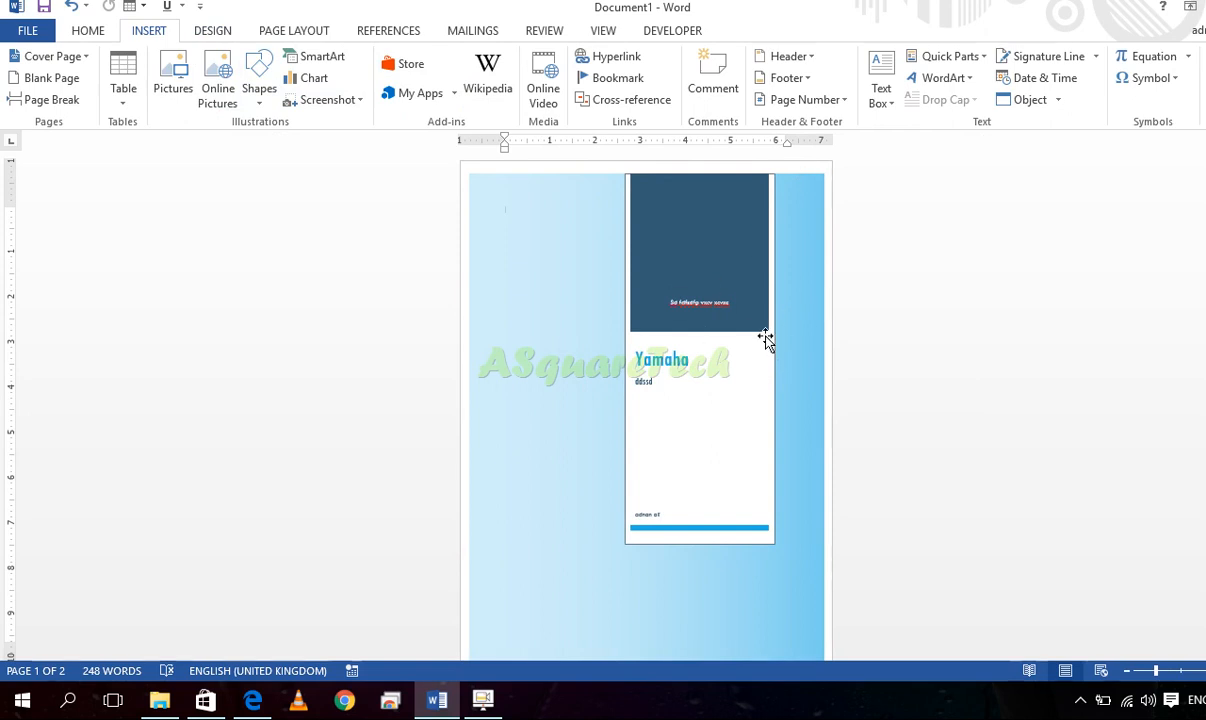
Preview theme shape styles on the dark abstract box of the cover page without applying one
{"action": "scroll", "coordinate": [768, 340], "scroll_direction": "up", "scroll_amount": 4, "text": "ctrl"}
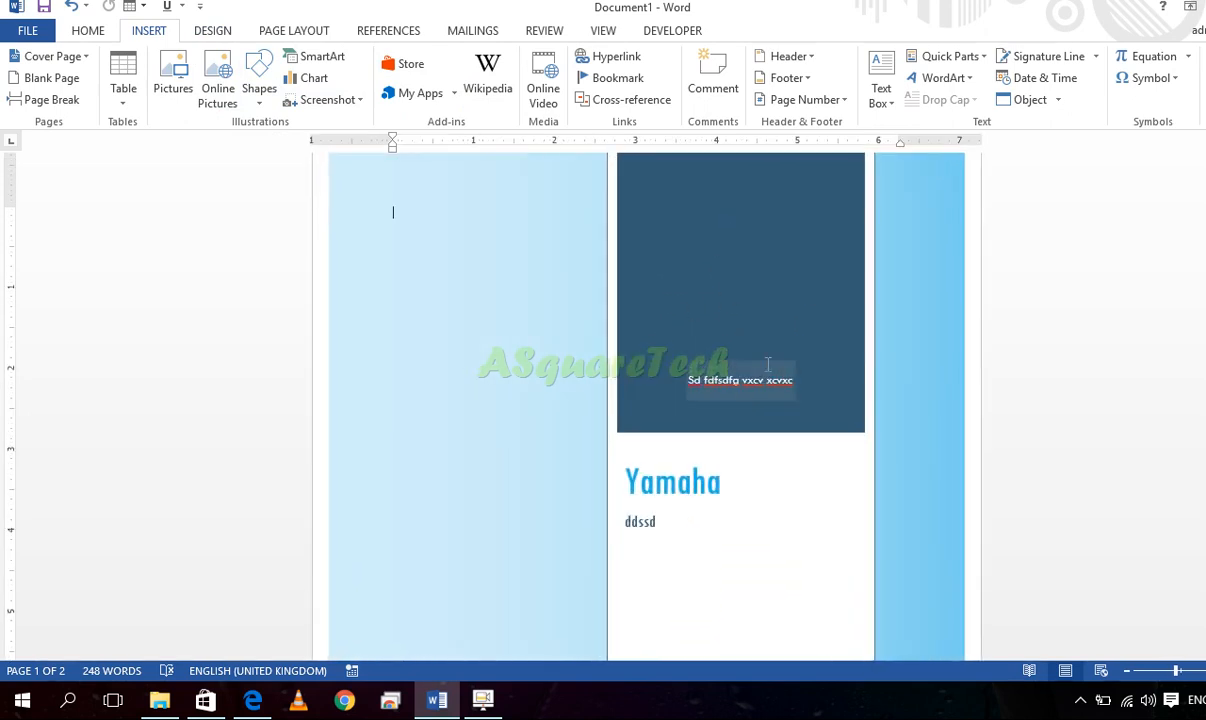
{"action": "left_click", "coordinate": [757, 278]}
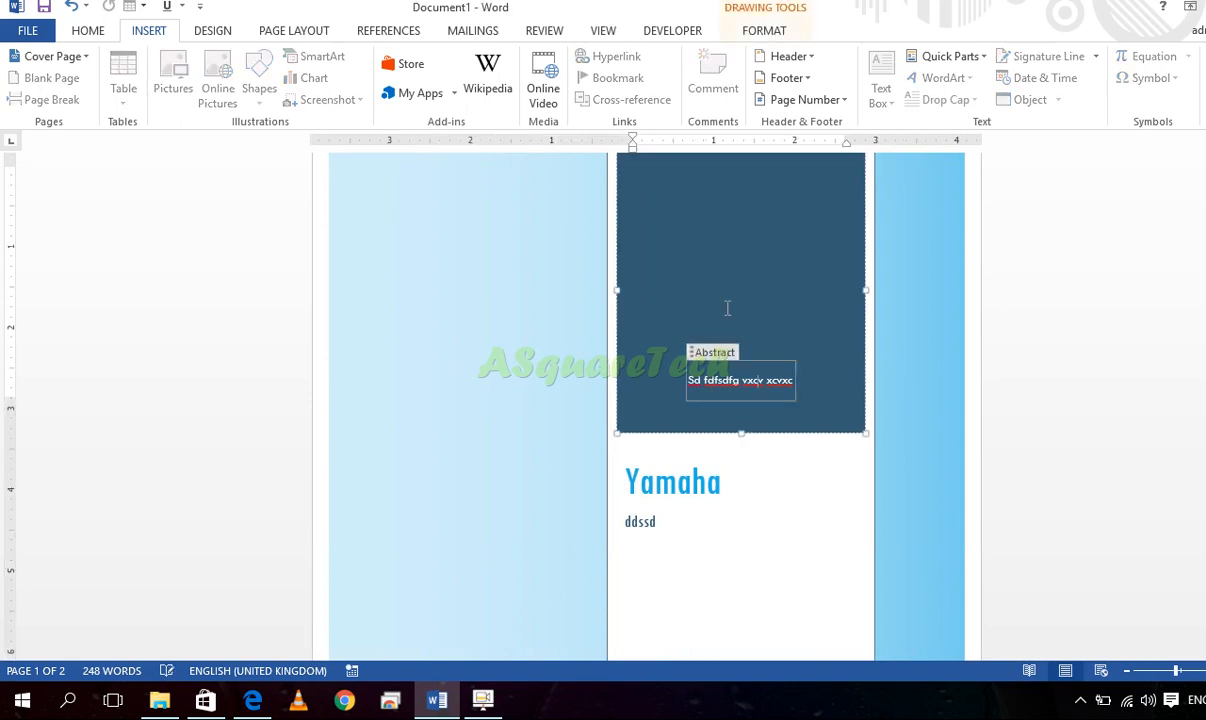
{"action": "left_click", "coordinate": [779, 35]}
{"action": "left_click", "coordinate": [400, 110]}
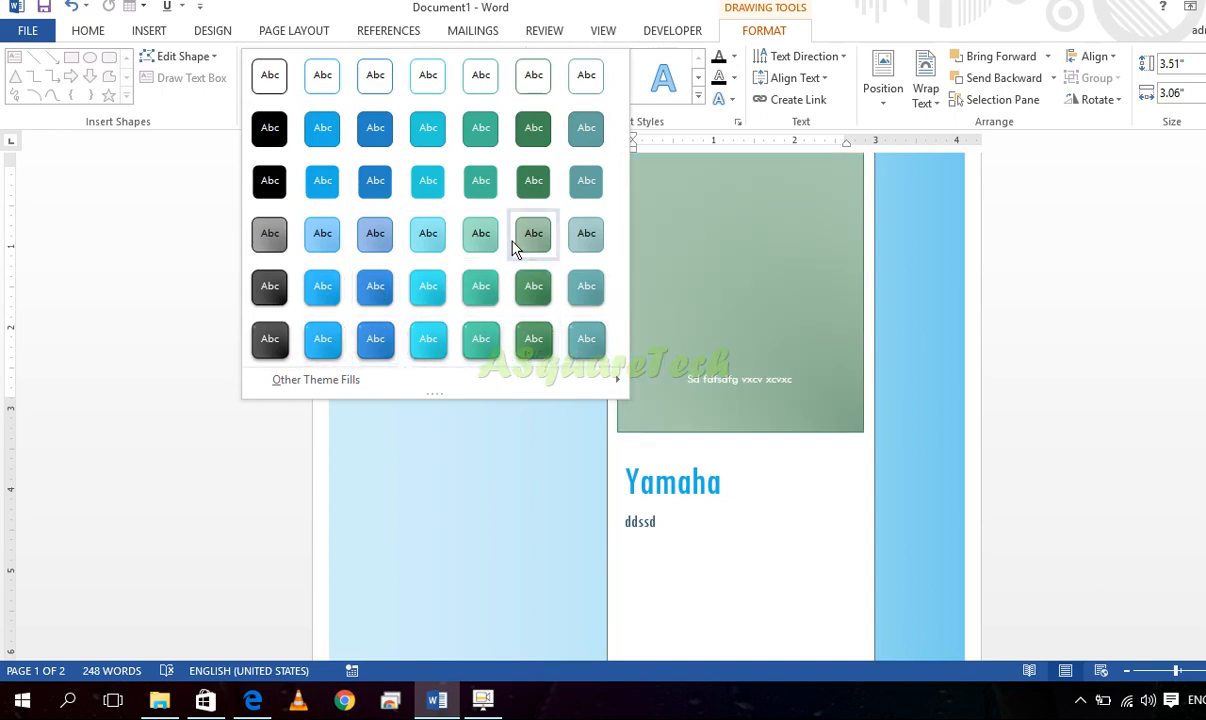
{"action": "left_click", "coordinate": [1100, 305]}
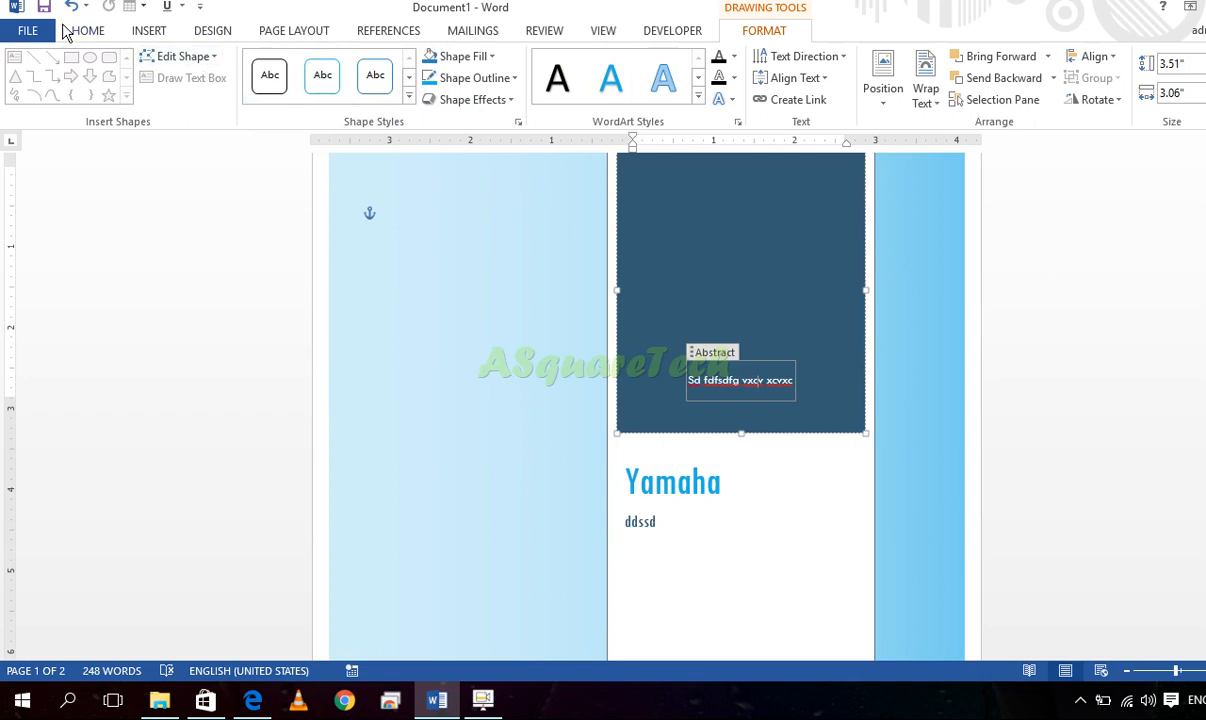
Remove the current cover page from the document
{"action": "left_click", "coordinate": [160, 32]}
{"action": "left_click", "coordinate": [70, 62]}
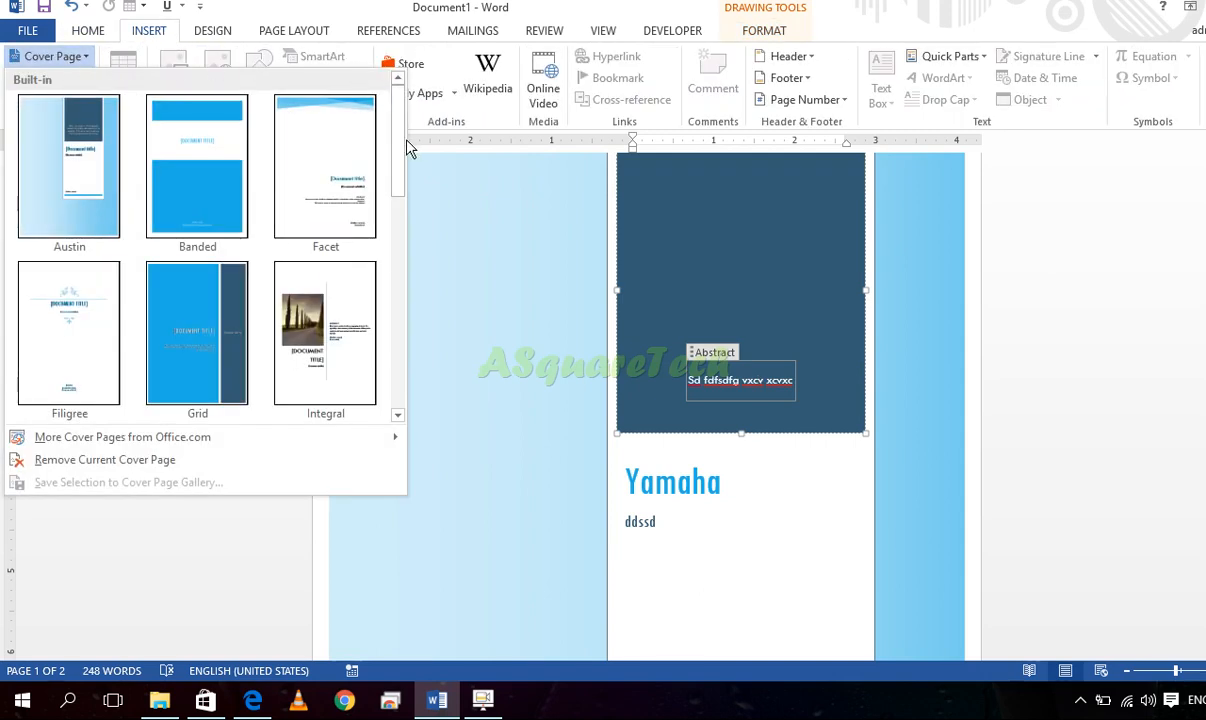
{"action": "left_click", "coordinate": [62, 460]}
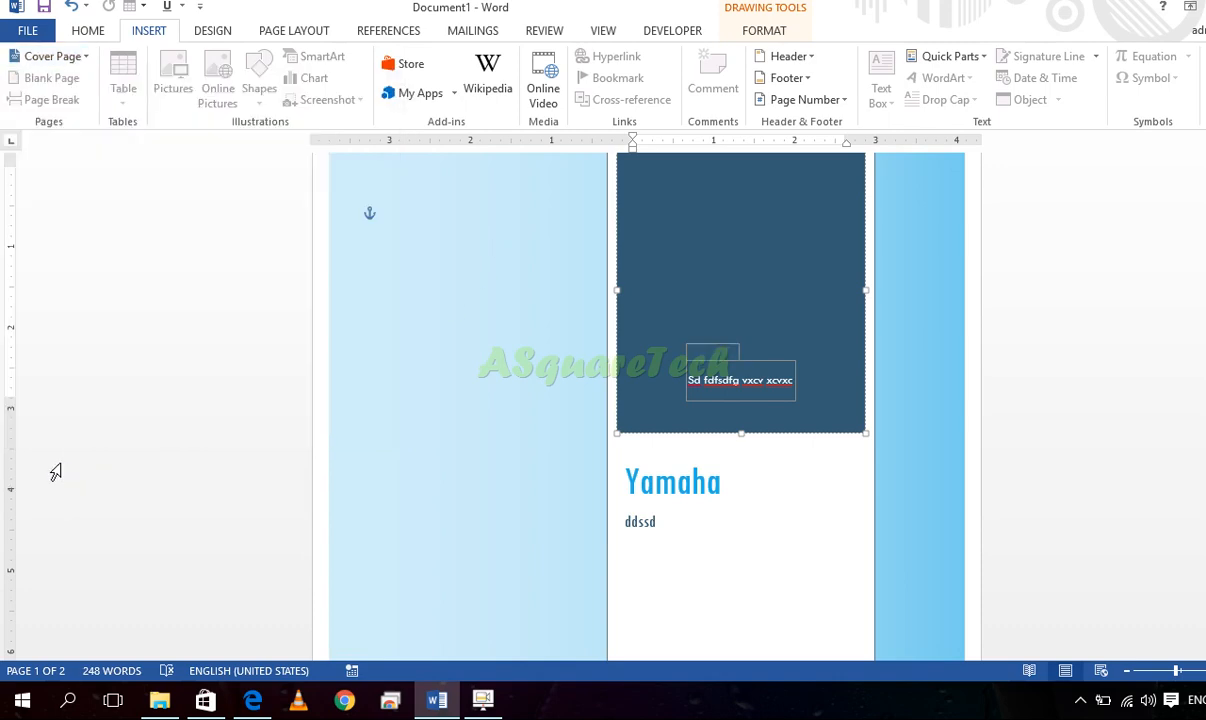
{"action": "scroll", "coordinate": [882, 318], "scroll_direction": "down", "scroll_amount": 4}
{"action": "scroll", "coordinate": [881, 318], "scroll_direction": "up", "scroll_amount": 3}
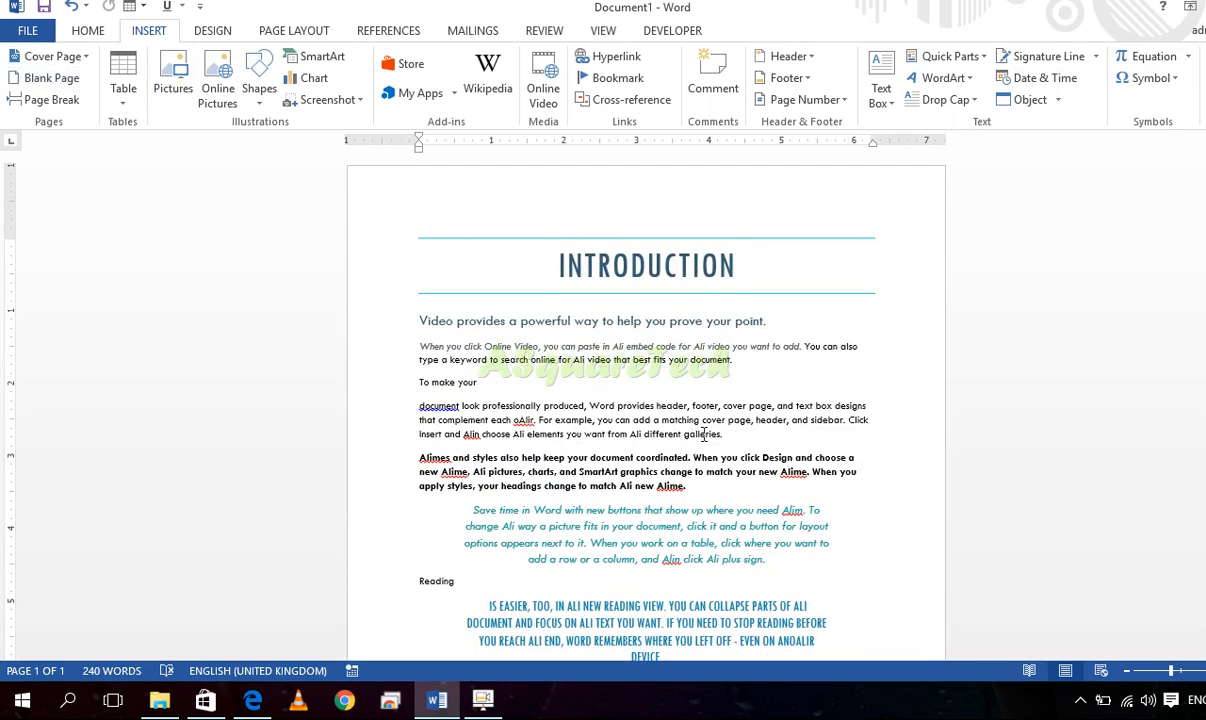
Copy the text from "document look professionally produced" through the closing paragraph and paste it repeatedly at the end to extend the document to six pages
{"action": "scroll", "coordinate": [704, 435], "scroll_direction": "down", "scroll_amount": 4}
{"action": "left_click_drag", "start_coordinate": [800, 500], "coordinate": [416, 203]}
{"action": "type", "text": "document look professionally produced, Word provides header, footer, cover page, and text box designs that complement each oAlir. For example, you can add a matching cover page, header, and sidebar. Click Insert and Alin choose Ali elements you want from Ali different galleries. Alimes and styles also help keep your document coordinated. When you click Design and choose a new Alime, Ali pictures, charts, and SmartArt graphics change to match your new Alime. When you apply styles, your headings change to match Ali new Alime. Save time in Word with new buttons that show up where you need Alim. To change Ali way a picture fits in your document, click it and a button for layout options appears next to it. When you work on a table, click where you want to add a row or a column, and Alin click Ali plus sign. Reading IS EASIER, TOO, IN ALI NEW READING VIEW. YOU CAN COLLAPSE PARTS OF ALI DOCUMENT AND FOCUS ON ALI TEXT YOU WANT. IF YOU NEED TO STOP READING BEFORE YOU REACH ALI END, WORD REMEMBERS WHERE YOU LEFT OFF - EVEN ON ANOALIR DEVICE."}
{"action": "key", "text": "ctrl+v"}
{"action": "key", "text": "ctrl+v"}
{"action": "key", "text": "ctrl+v"}
{"action": "key", "text": "ctrl+v"}
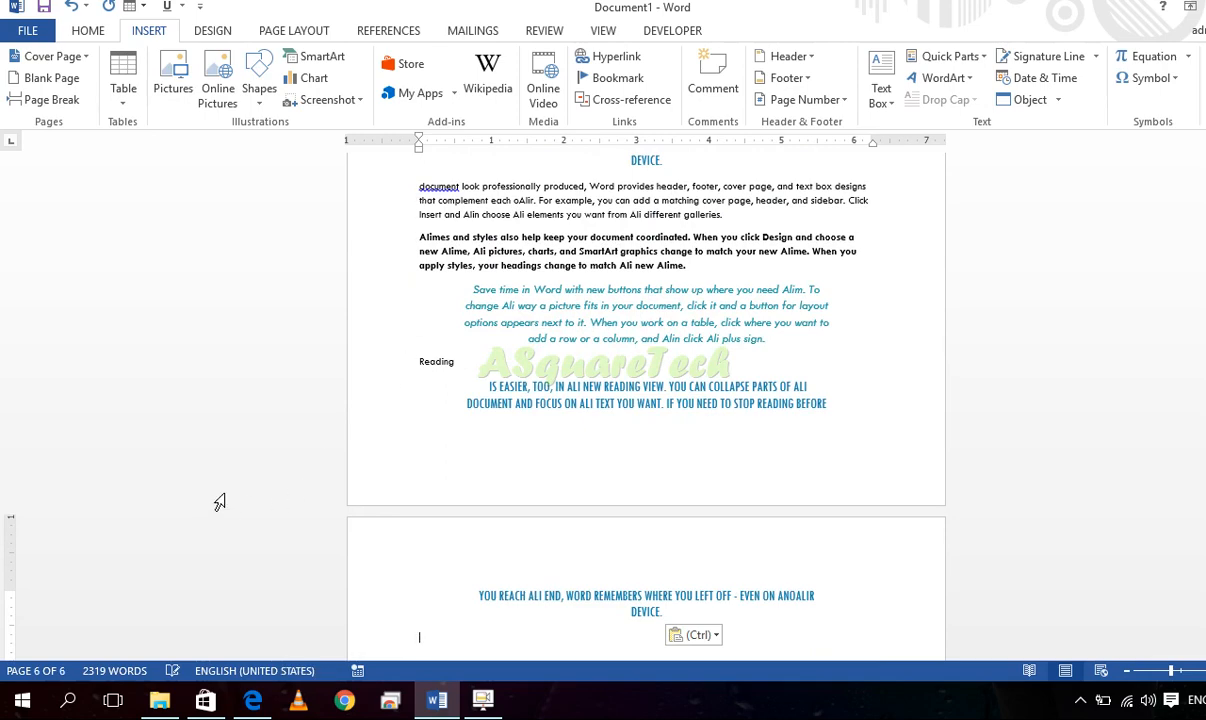
Try pushing the text after the bold paragraph ending page 4 onto a later page with repeated empty lines, and undo them
{"action": "scroll", "coordinate": [800, 380], "scroll_direction": "up", "scroll_amount": 10}
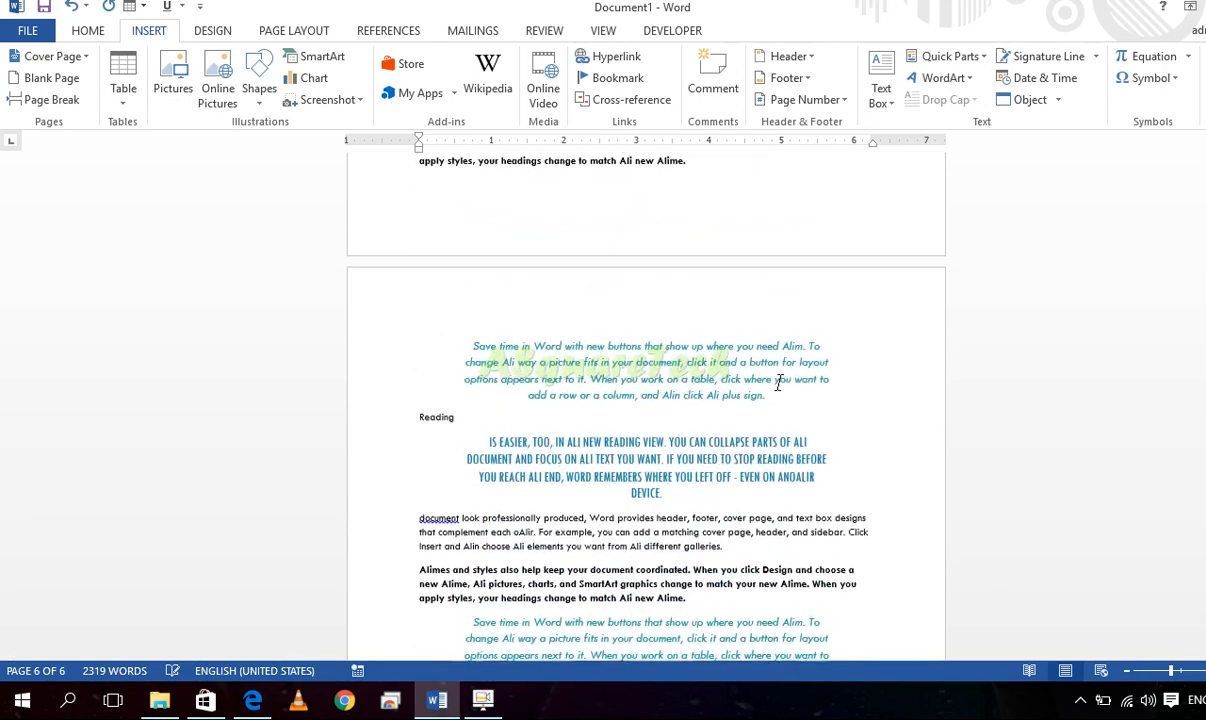
{"action": "scroll", "coordinate": [760, 373], "scroll_direction": "up", "scroll_amount": 1}
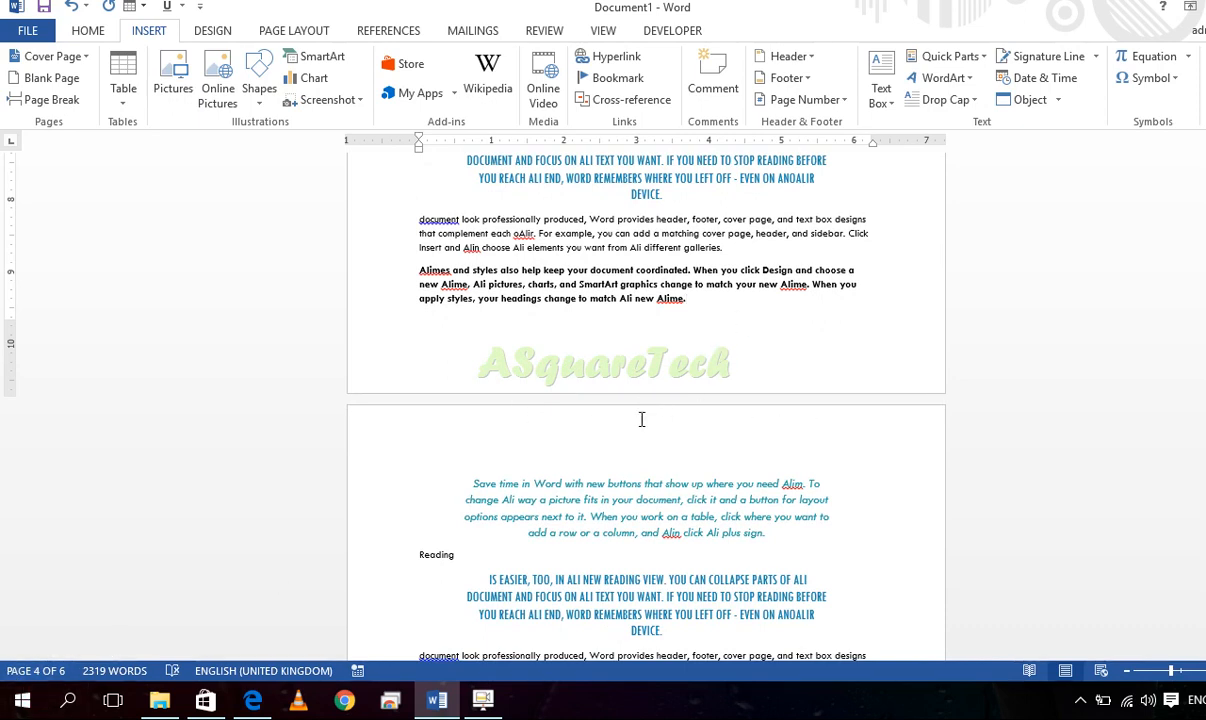
{"action": "key", "text": "Return"}
{"action": "key", "text": "Return"}
{"action": "key", "text": "Return"}
{"action": "key", "text": "Return"}
{"action": "key", "text": "Return"}
{"action": "key", "text": "Return"}
{"action": "key", "text": "Return"}
{"action": "key", "text": "Return"}
{"action": "key", "text": "Return"}
{"action": "key", "text": "Return"}
{"action": "key", "text": "Return"}
{"action": "key", "text": "Return"}
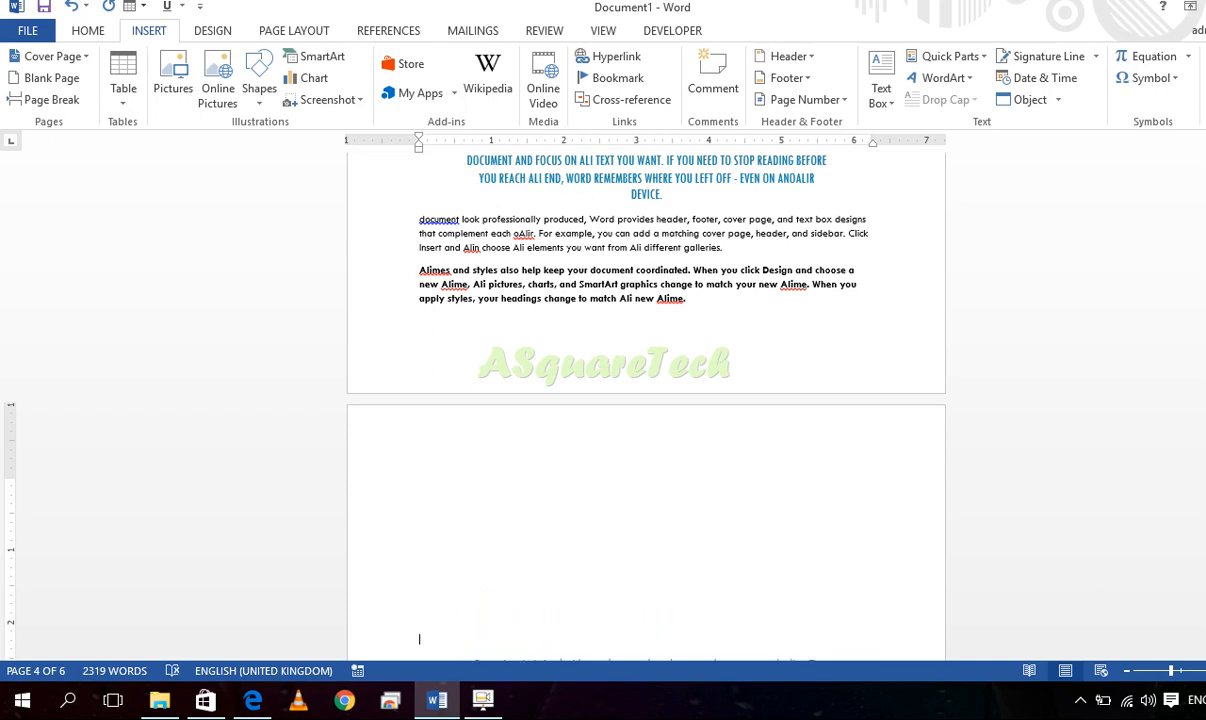
{"action": "key", "text": "Return"}
{"action": "key", "text": "Return"}
{"action": "key", "text": "Return"}
{"action": "key", "text": "Return"}
{"action": "key", "text": "Return"}
{"action": "key", "text": "Return"}
{"action": "key", "text": "Return"}
{"action": "key", "text": "Return"}
{"action": "key", "text": "Return"}
{"action": "key", "text": "Return"}
{"action": "key", "text": "Return"}
{"action": "key", "text": "Return"}
{"action": "key", "text": "Return"}
{"action": "key", "text": "Return"}
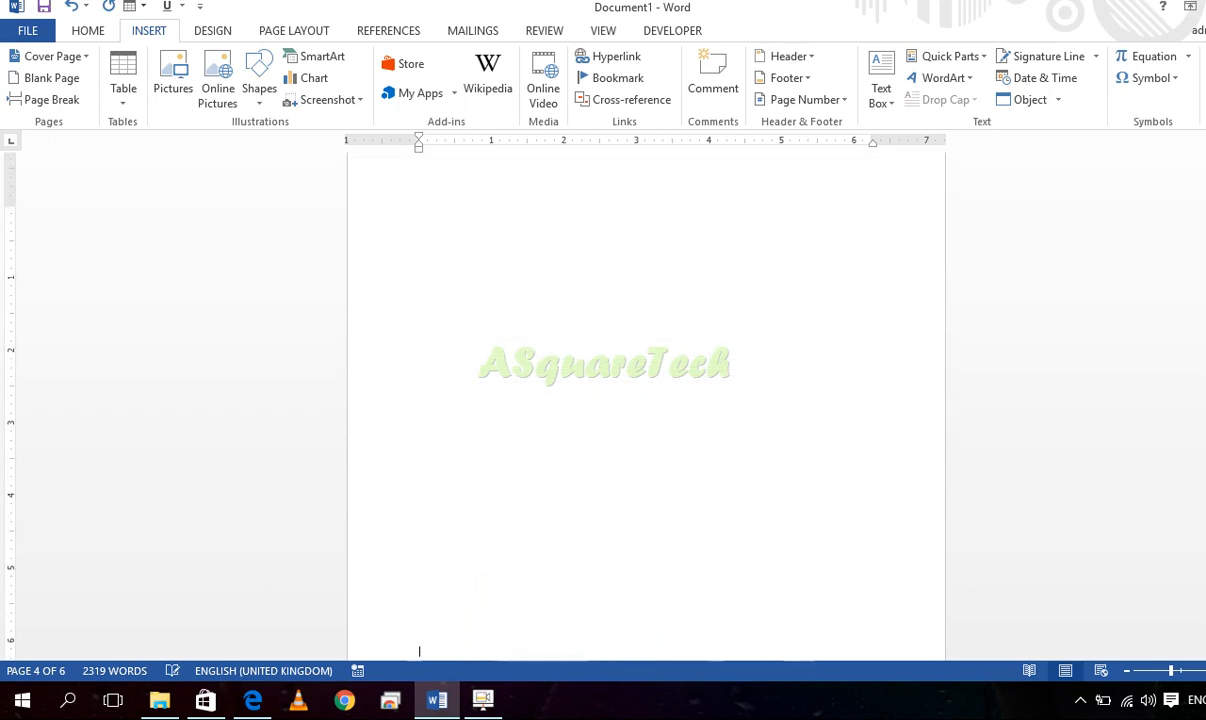
{"action": "key", "text": "Return"}
{"action": "key", "text": "Return"}
{"action": "key", "text": "Return"}
{"action": "key", "text": "Return"}
{"action": "key", "text": "Return"}
{"action": "key", "text": "Return"}
{"action": "key", "text": "Return"}
{"action": "key", "text": "Return"}
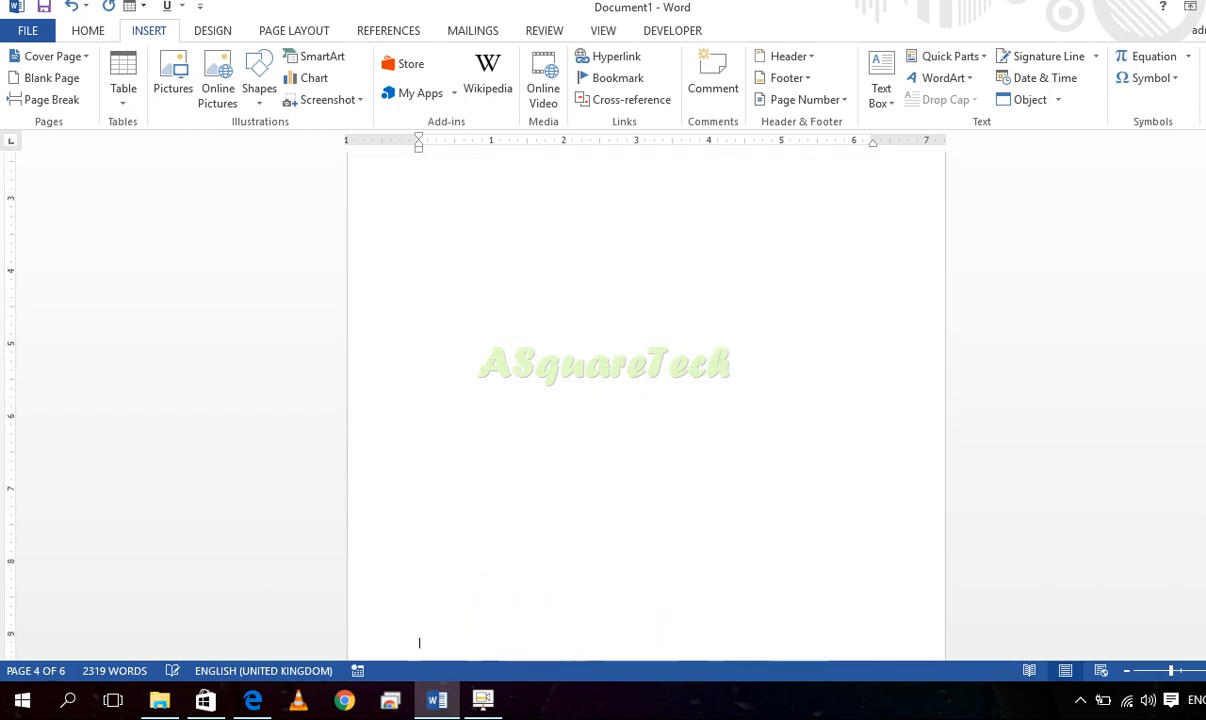
{"action": "key", "text": "Return"}
{"action": "key", "text": "Return"}
{"action": "key", "text": "Return"}
{"action": "key", "text": "Return"}
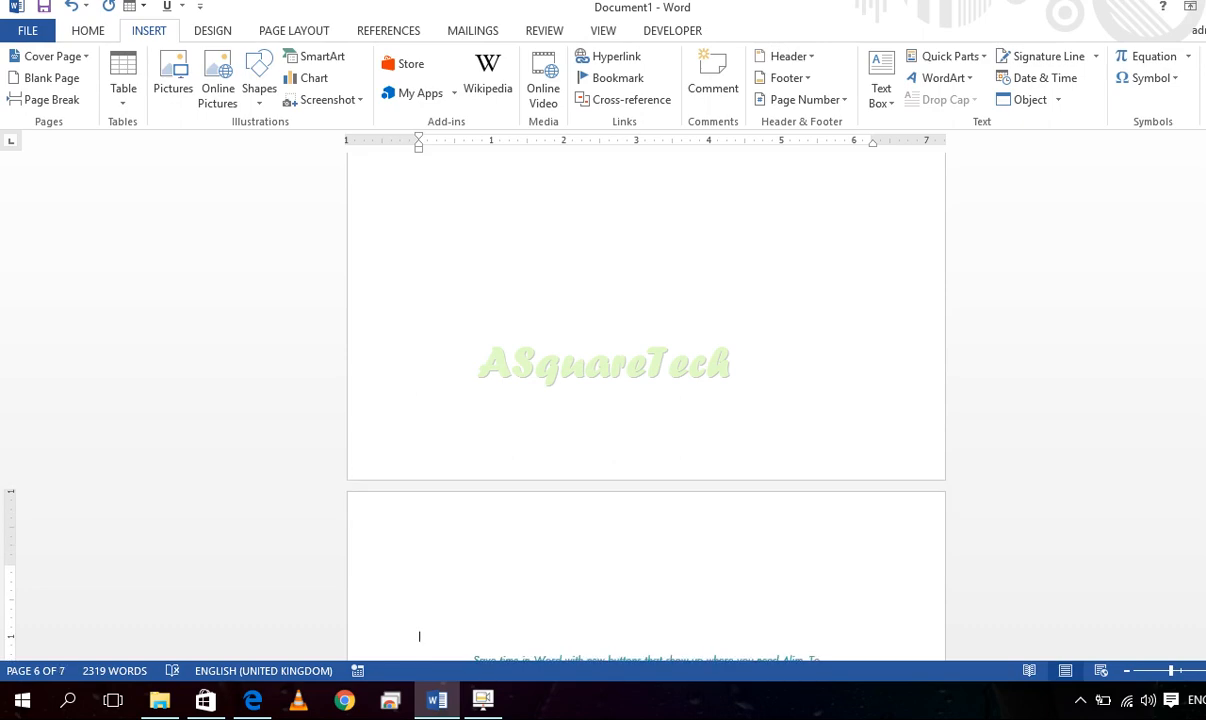
{"action": "key", "text": "ctrl+z"}
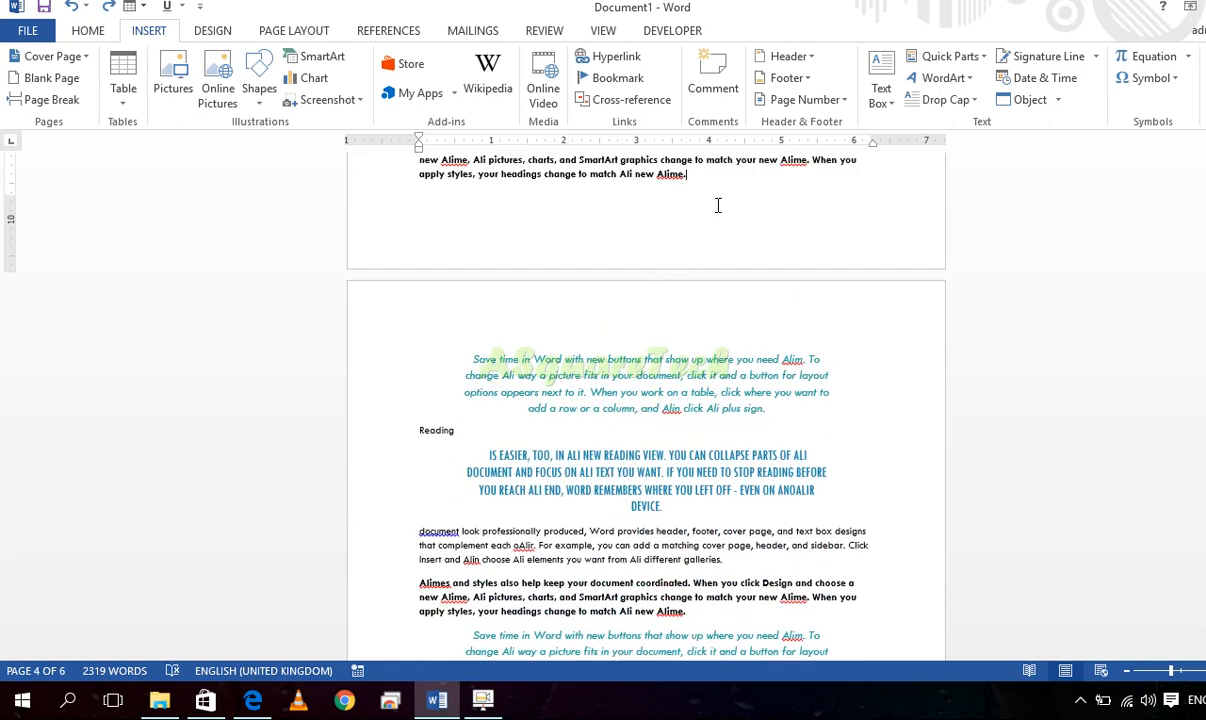
Insert several blank pages after the bold "Alimes and styles" paragraph at the end of page 4 and review them at reduced zoom
{"action": "left_click", "coordinate": [54, 84]}
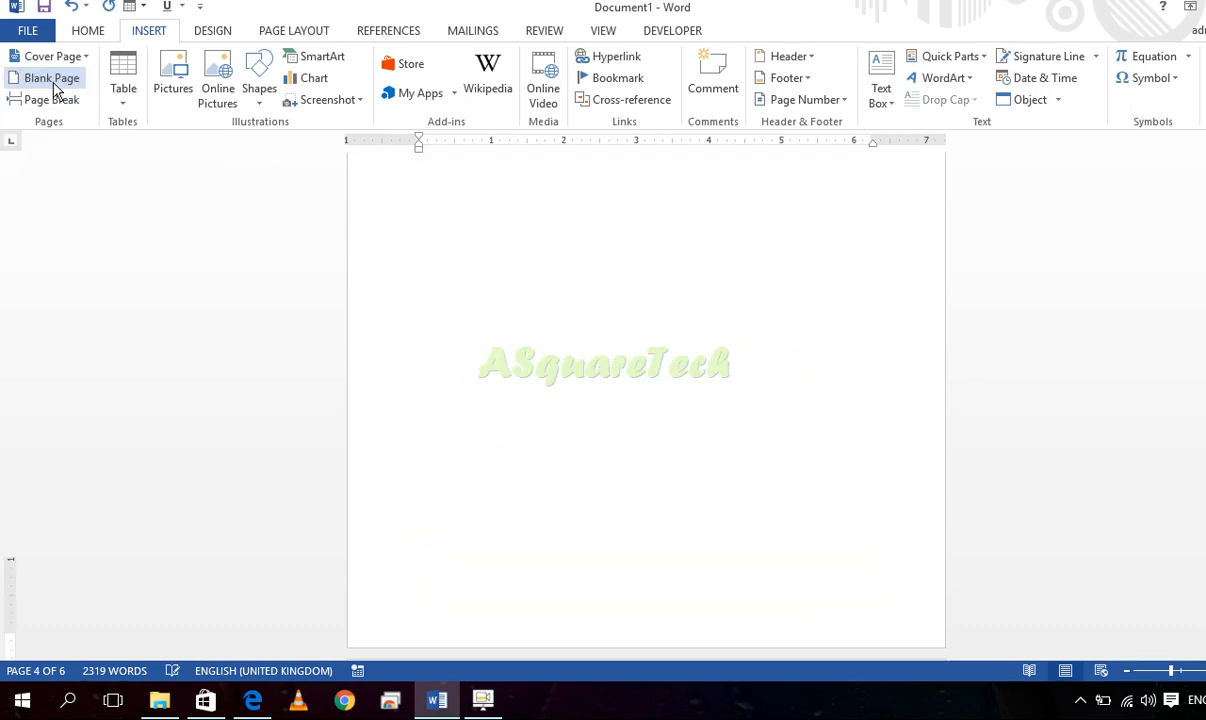
{"action": "scroll", "coordinate": [649, 394], "scroll_direction": "down", "scroll_amount": 3}
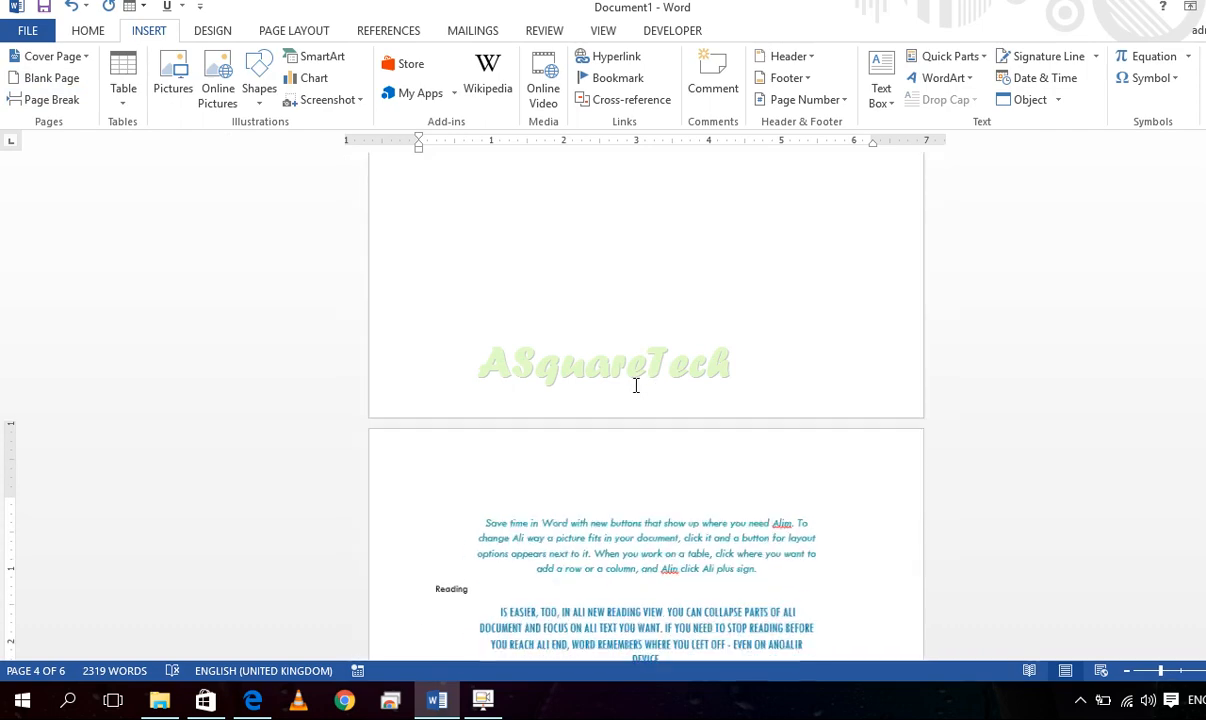
{"action": "scroll", "coordinate": [626, 381], "scroll_direction": "up", "scroll_amount": 5}
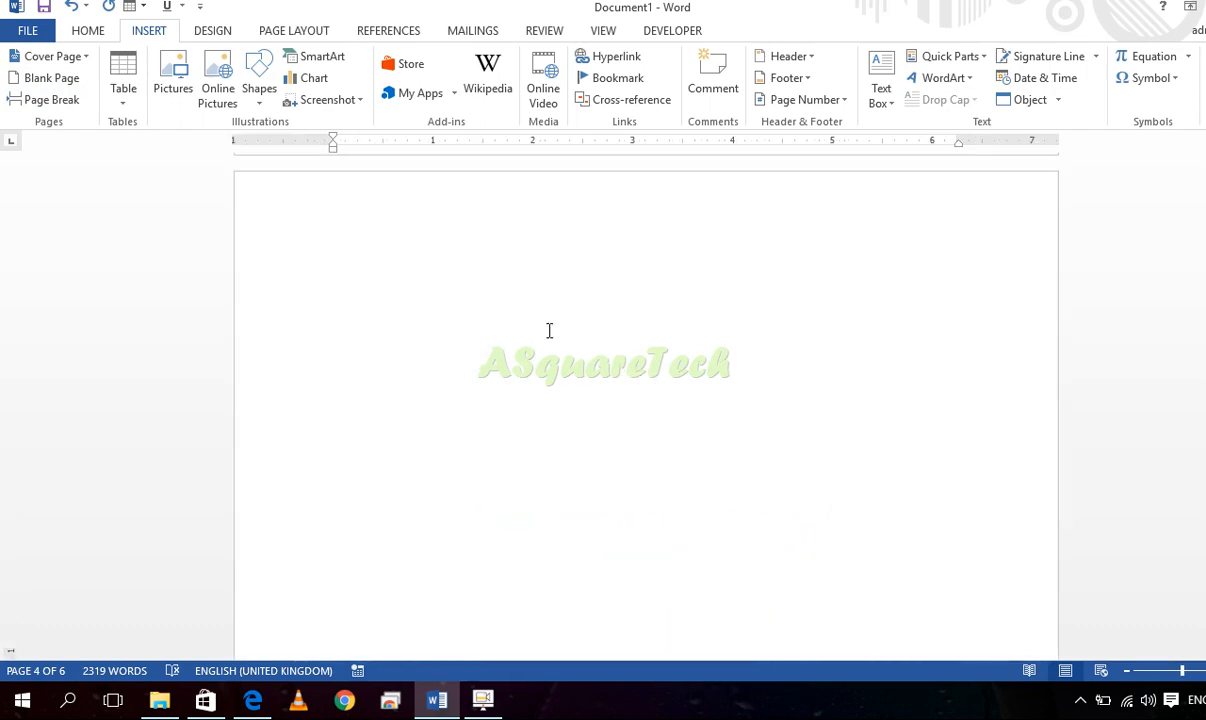
{"action": "left_click", "coordinate": [22, 83]}
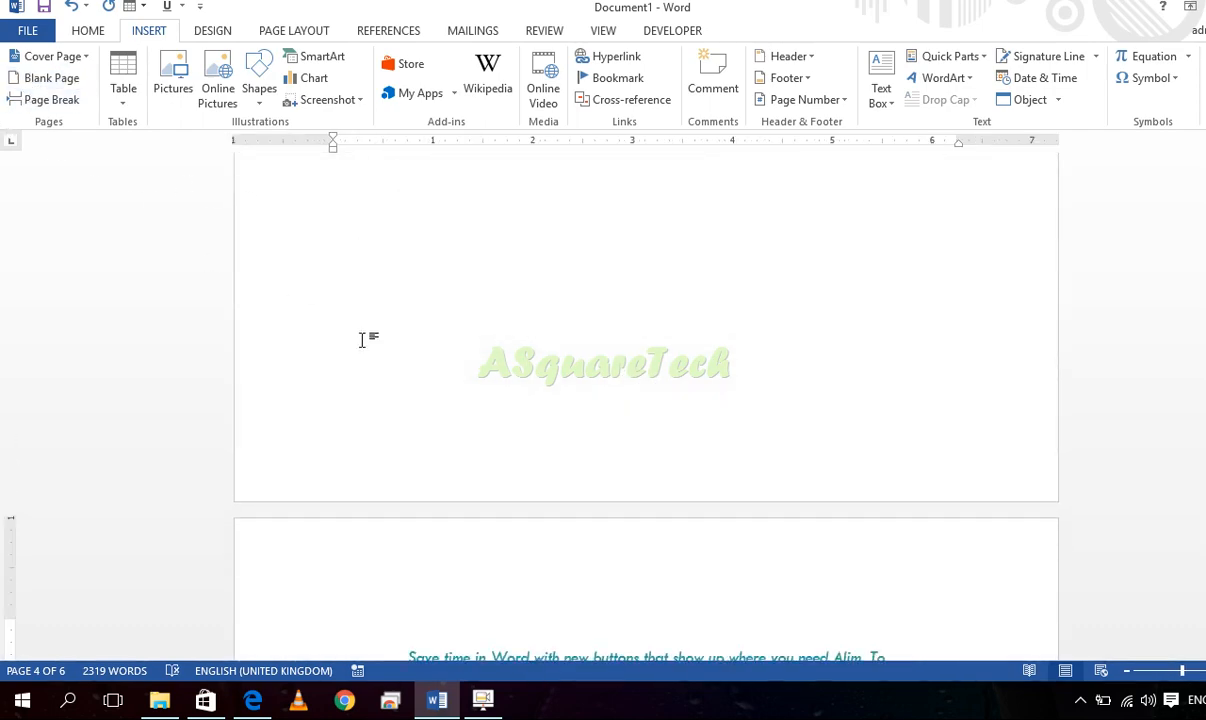
{"action": "scroll", "coordinate": [362, 340], "scroll_direction": "down", "scroll_amount": 9}
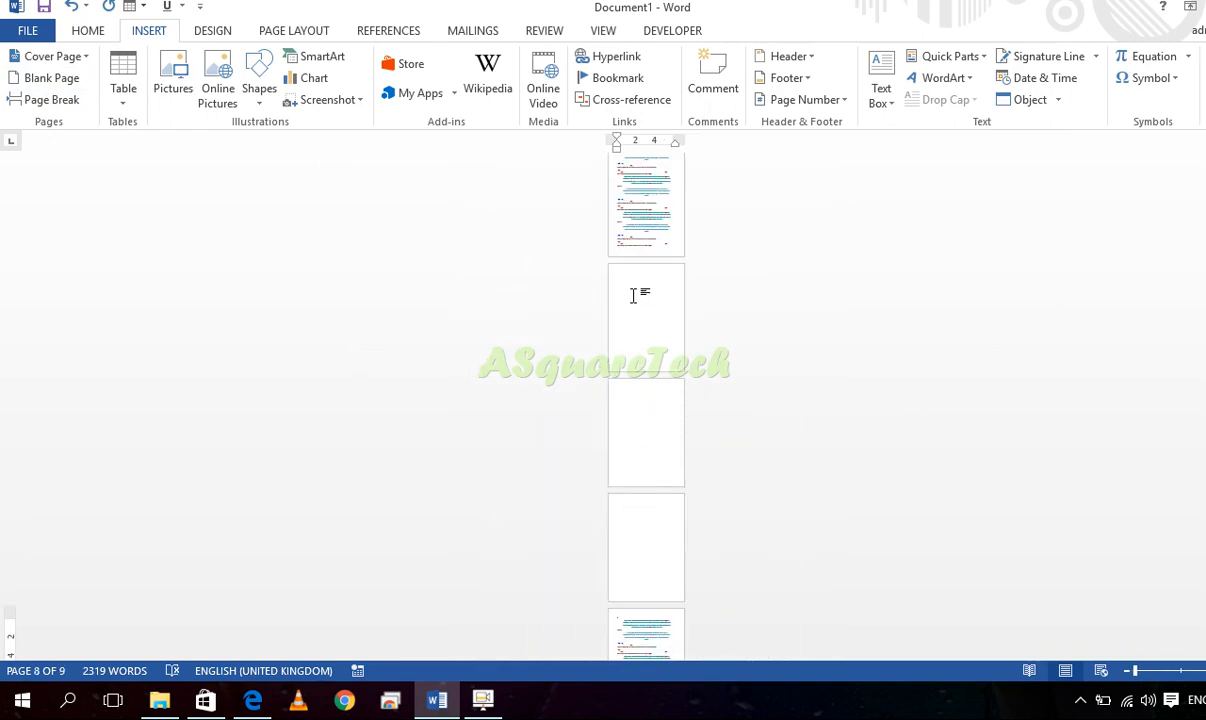
{"action": "scroll", "coordinate": [635, 365], "scroll_direction": "up", "scroll_amount": 8}
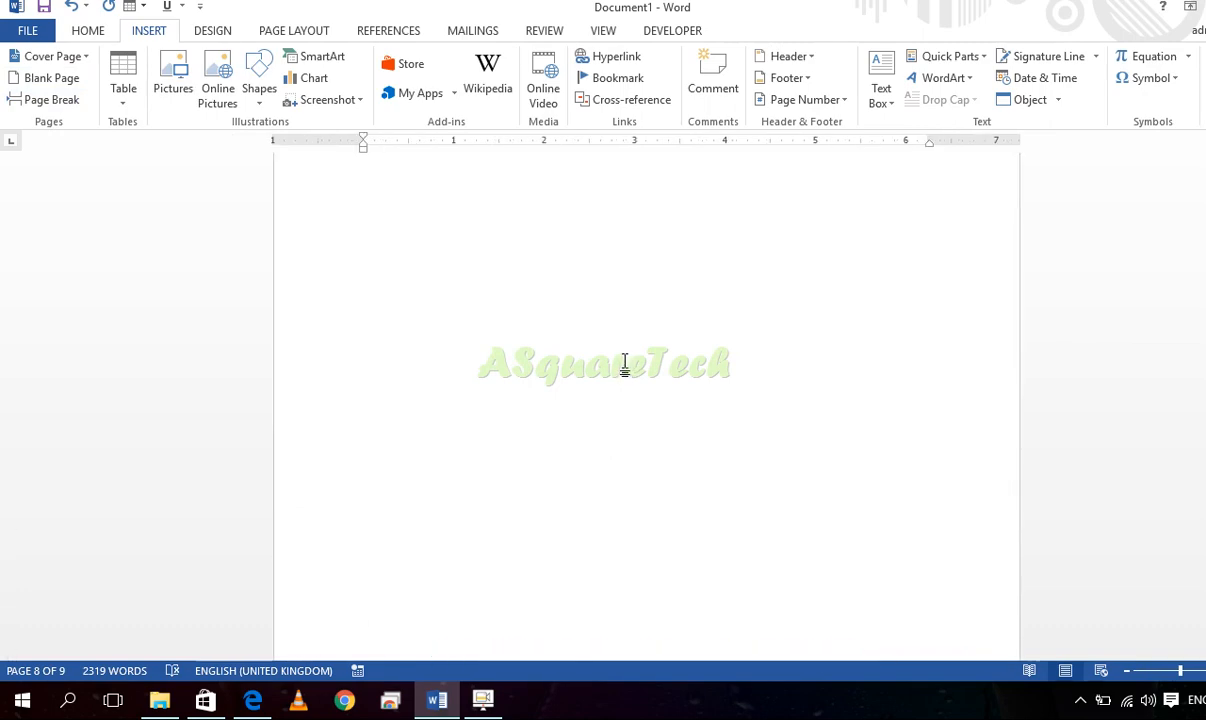
Undo all the blank page insertions after the bold paragraph on page 4
{"action": "key", "text": "ctrl+z"}
{"action": "key", "text": "ctrl+z"}
{"action": "key", "text": "ctrl+z"}
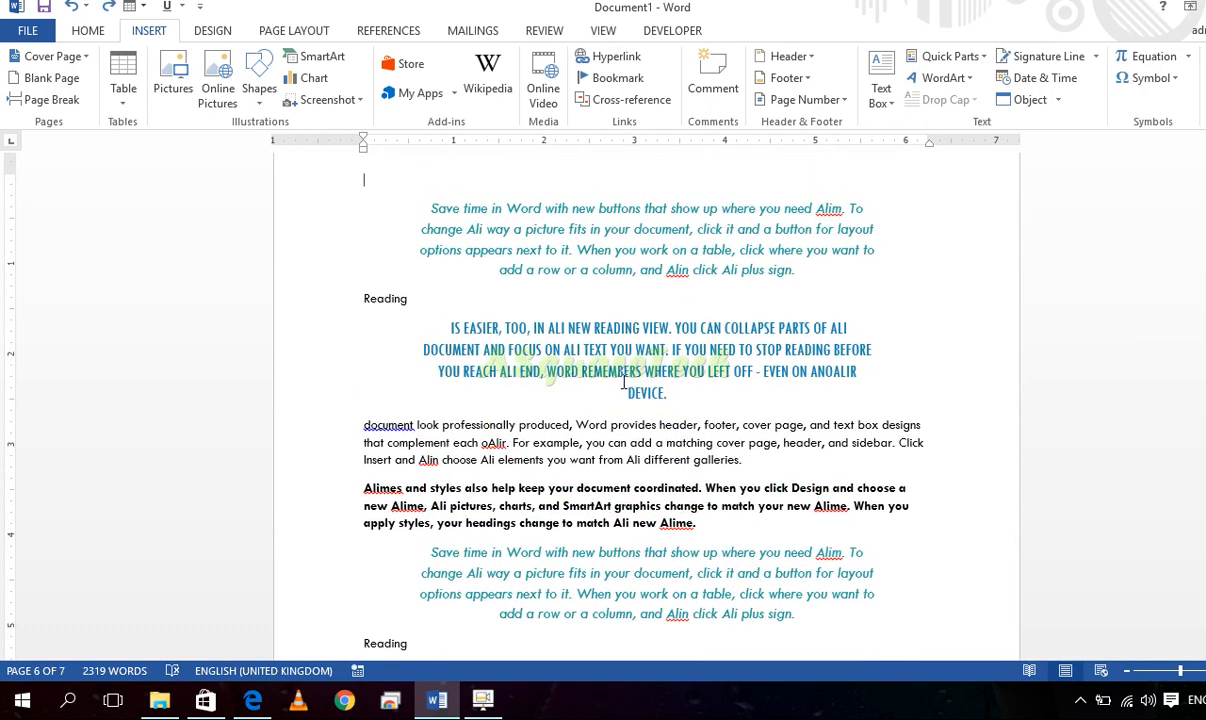
{"action": "scroll", "coordinate": [614, 422], "scroll_direction": "up", "scroll_amount": 6}
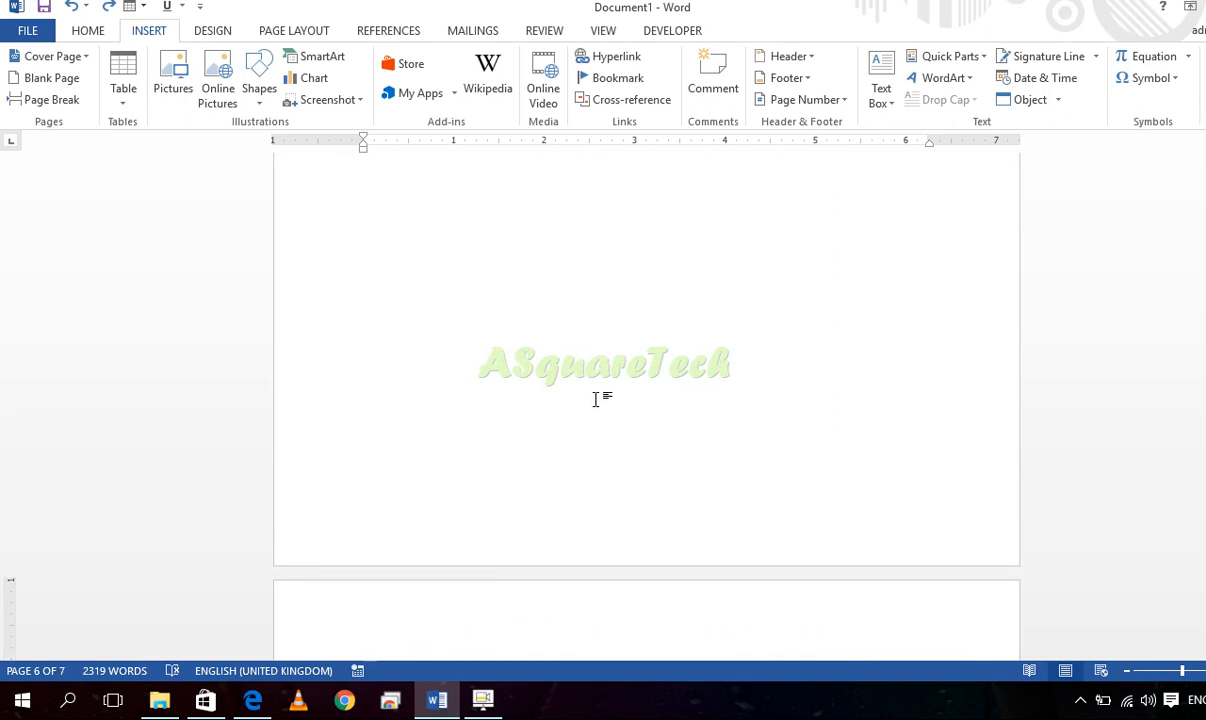
{"action": "scroll", "coordinate": [593, 386], "scroll_direction": "up", "scroll_amount": 5}
{"action": "key", "text": "ctrl+z"}
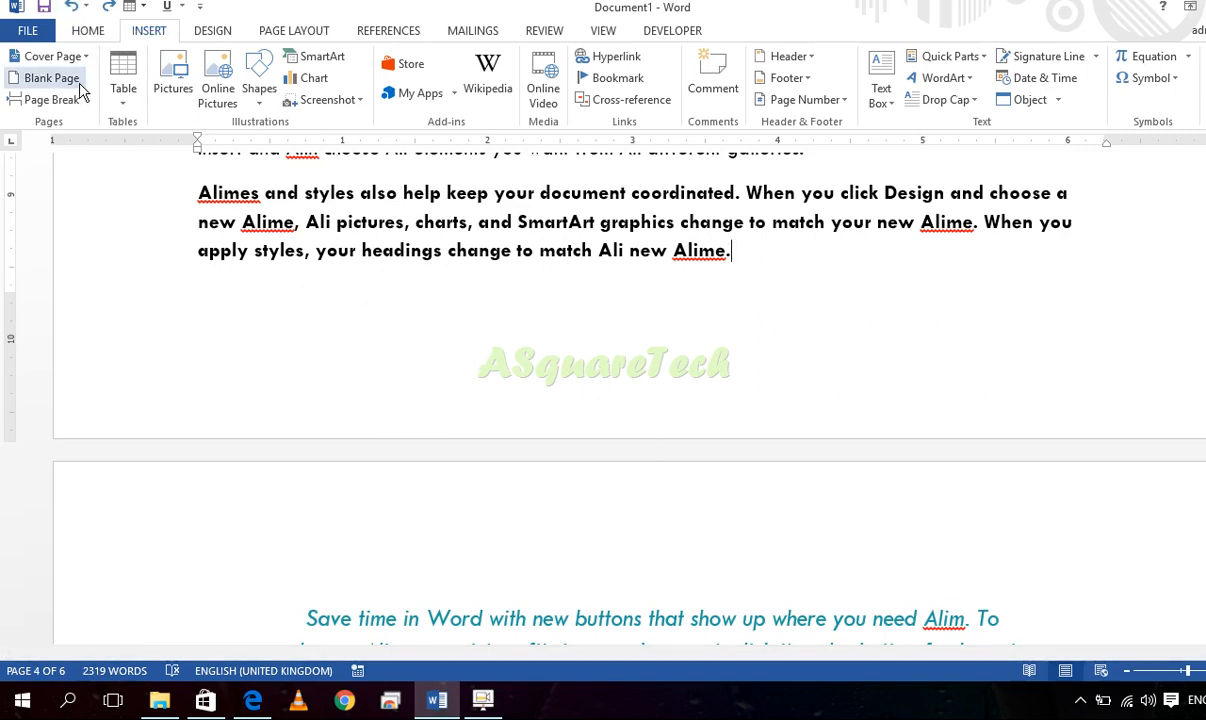
Insert a blank page between the paragraph ending "different galleries." and the bold "Alimes and styles" paragraph, and check the page order
{"action": "scroll", "coordinate": [611, 320], "scroll_direction": "up", "scroll_amount": 5}
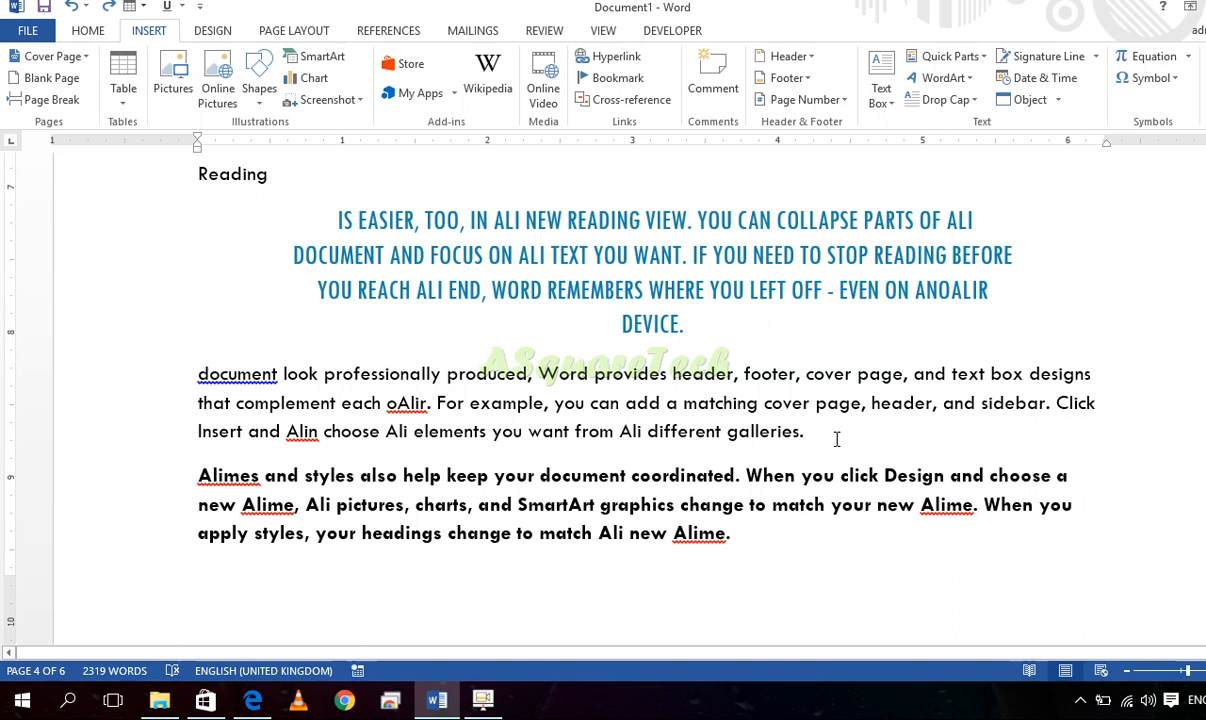
{"action": "left_click_drag", "start_coordinate": [732, 548], "coordinate": [241, 474]}
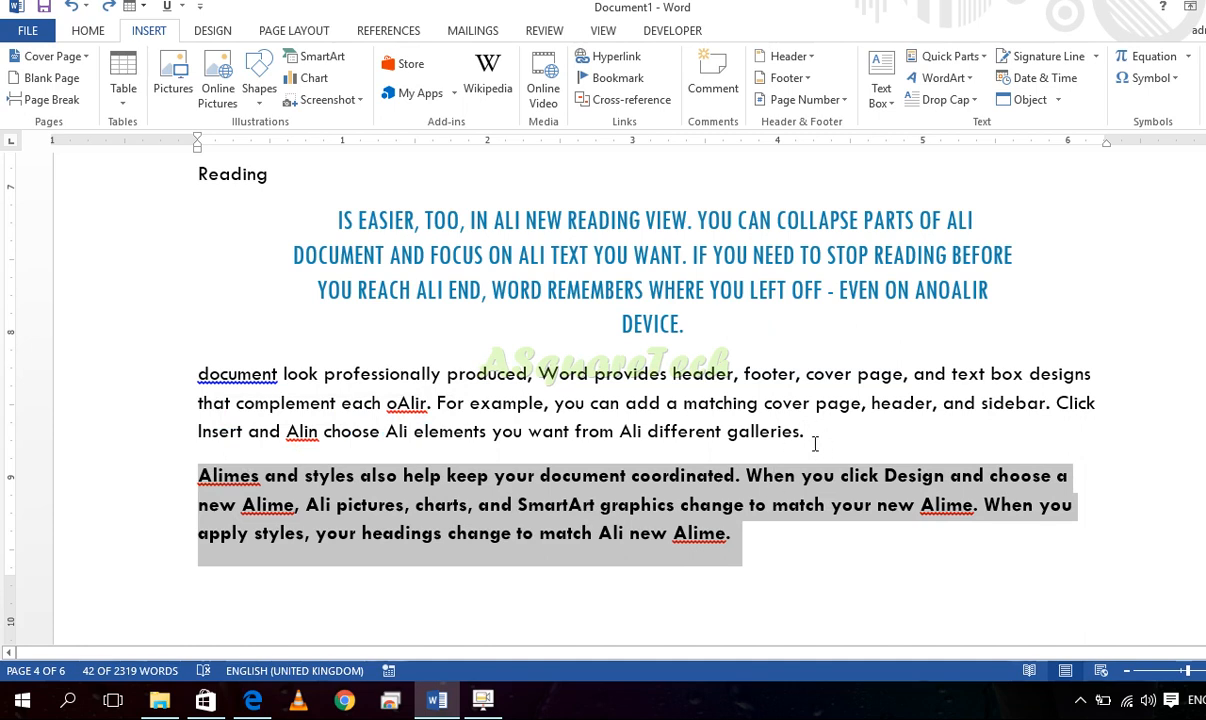
{"action": "left_click", "coordinate": [775, 533]}
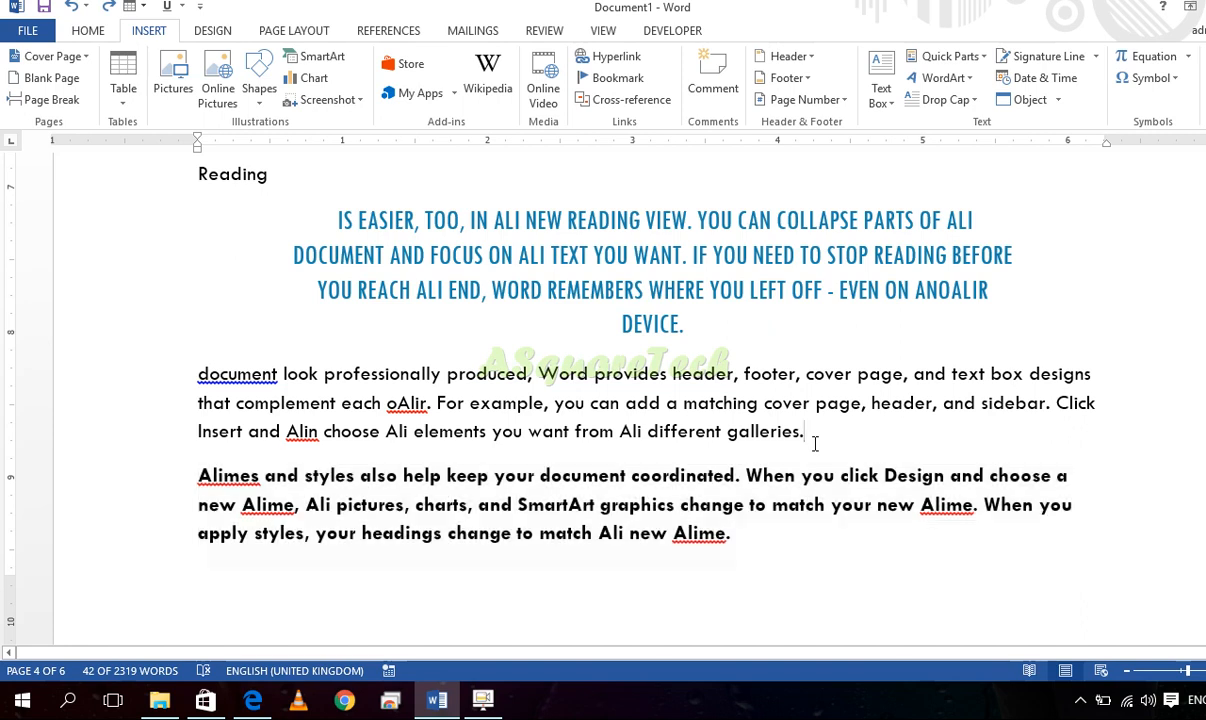
{"action": "left_click_drag", "start_coordinate": [735, 533], "coordinate": [213, 476]}
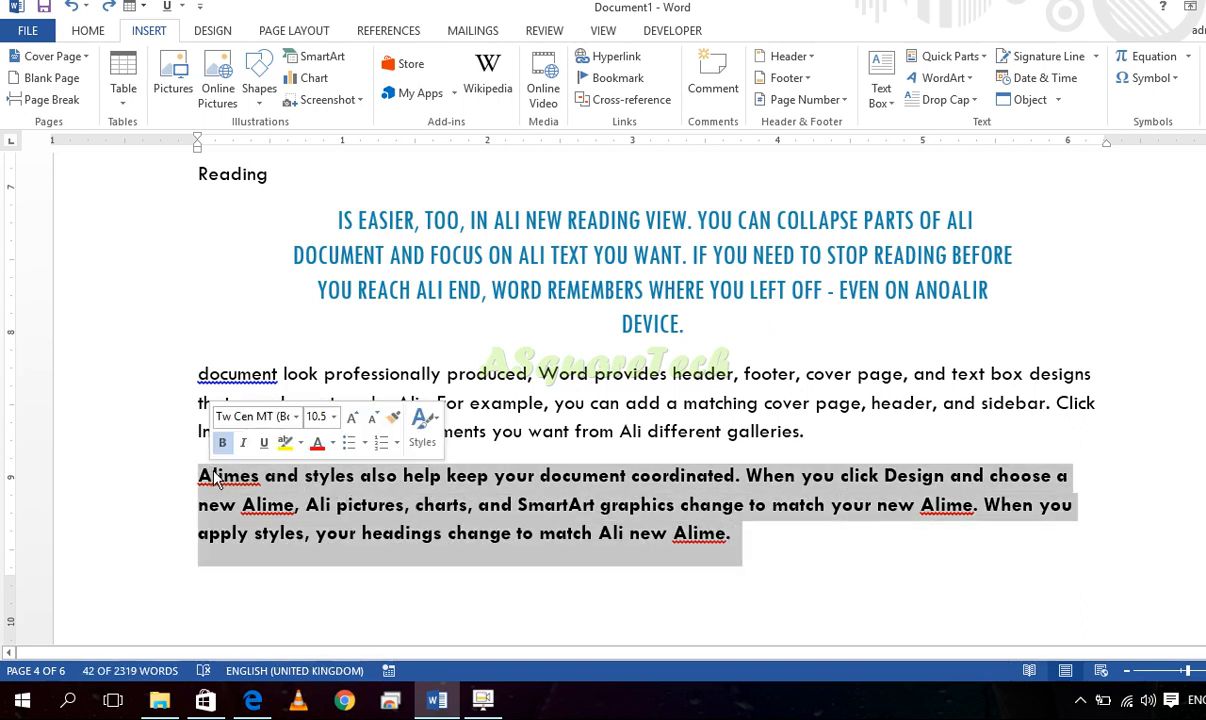
{"action": "left_click", "coordinate": [822, 435]}
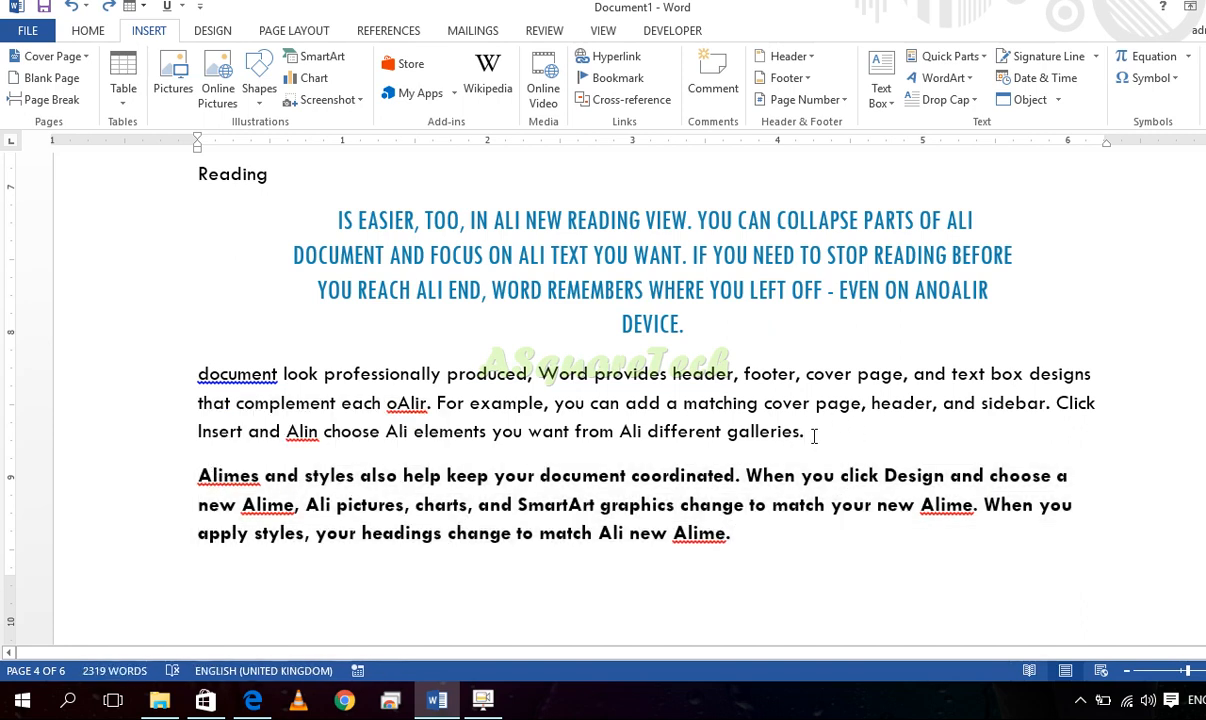
{"action": "left_click", "coordinate": [58, 79]}
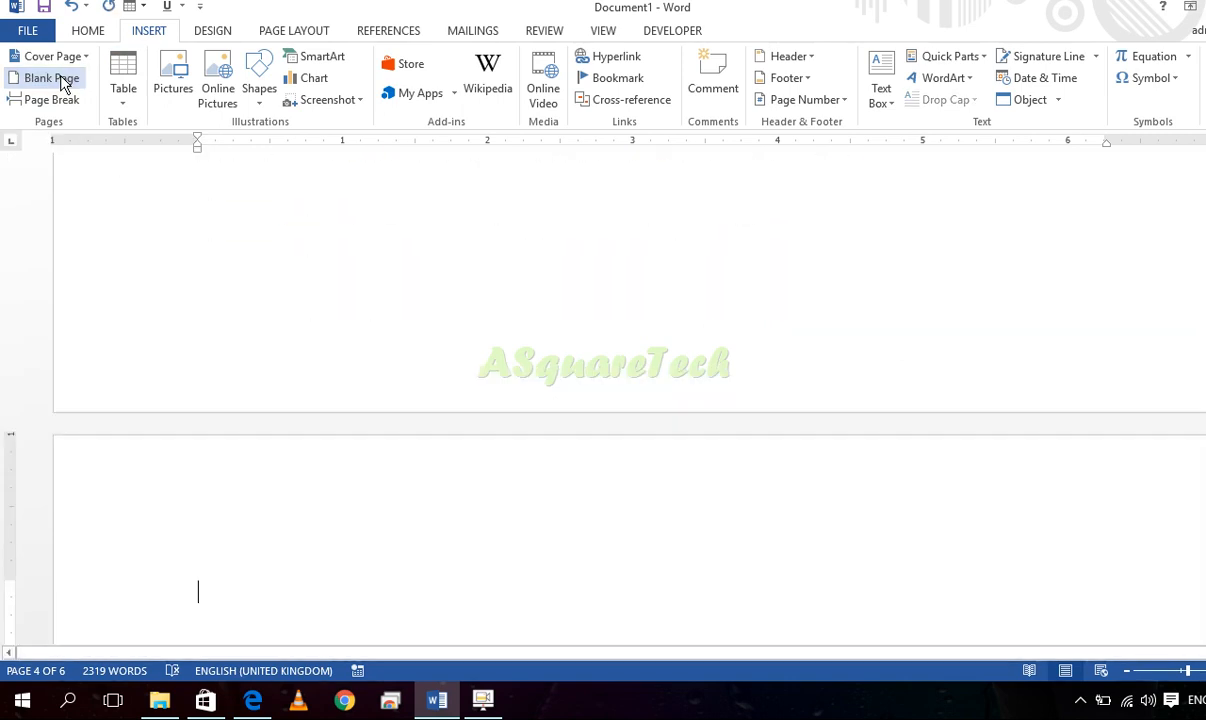
{"action": "scroll", "coordinate": [455, 363], "scroll_direction": "down", "scroll_amount": 6}
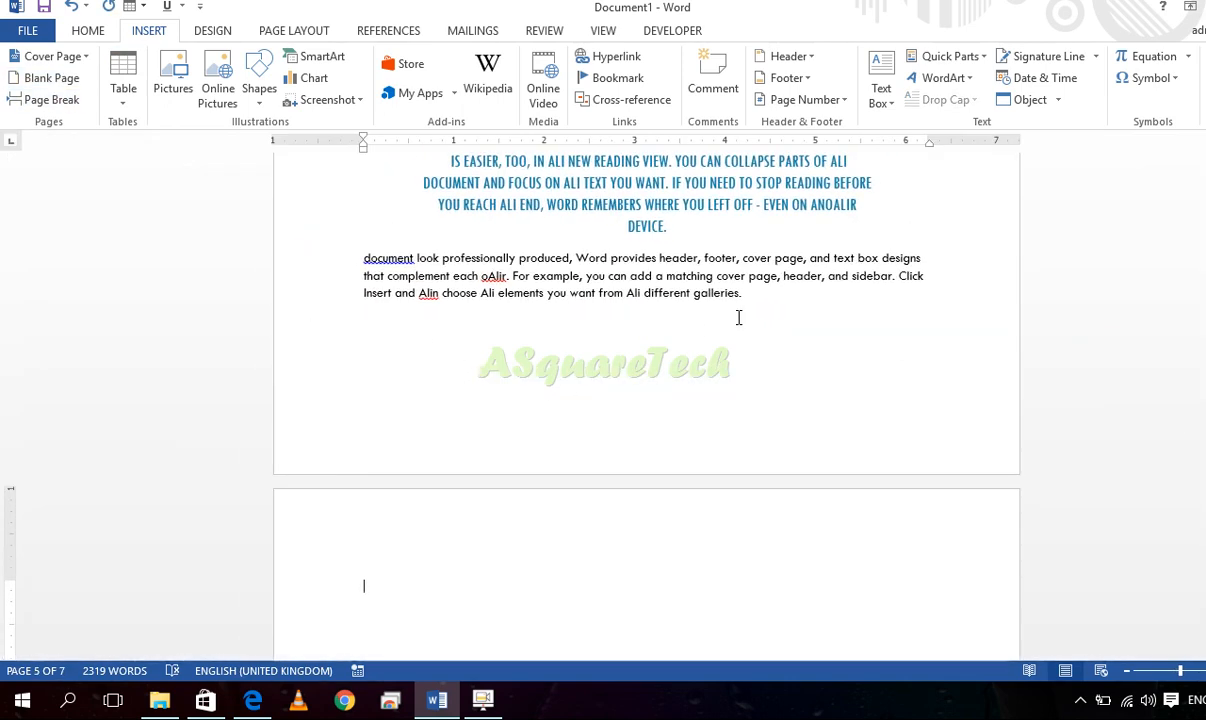
{"action": "scroll", "coordinate": [727, 369], "scroll_direction": "down", "scroll_amount": 2}
{"action": "scroll", "coordinate": [638, 331], "scroll_direction": "down", "scroll_amount": 5}
{"action": "scroll", "coordinate": [447, 293], "scroll_direction": "down", "scroll_amount": 6}
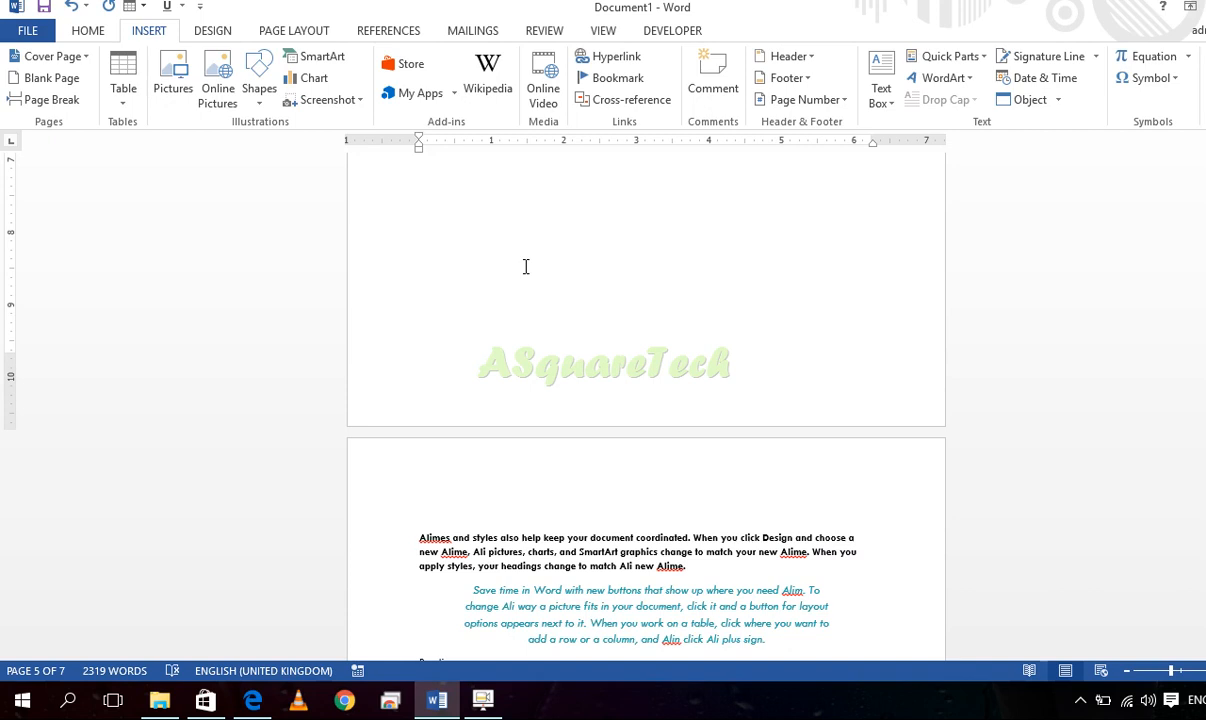
{"action": "left_click", "coordinate": [483, 700]}
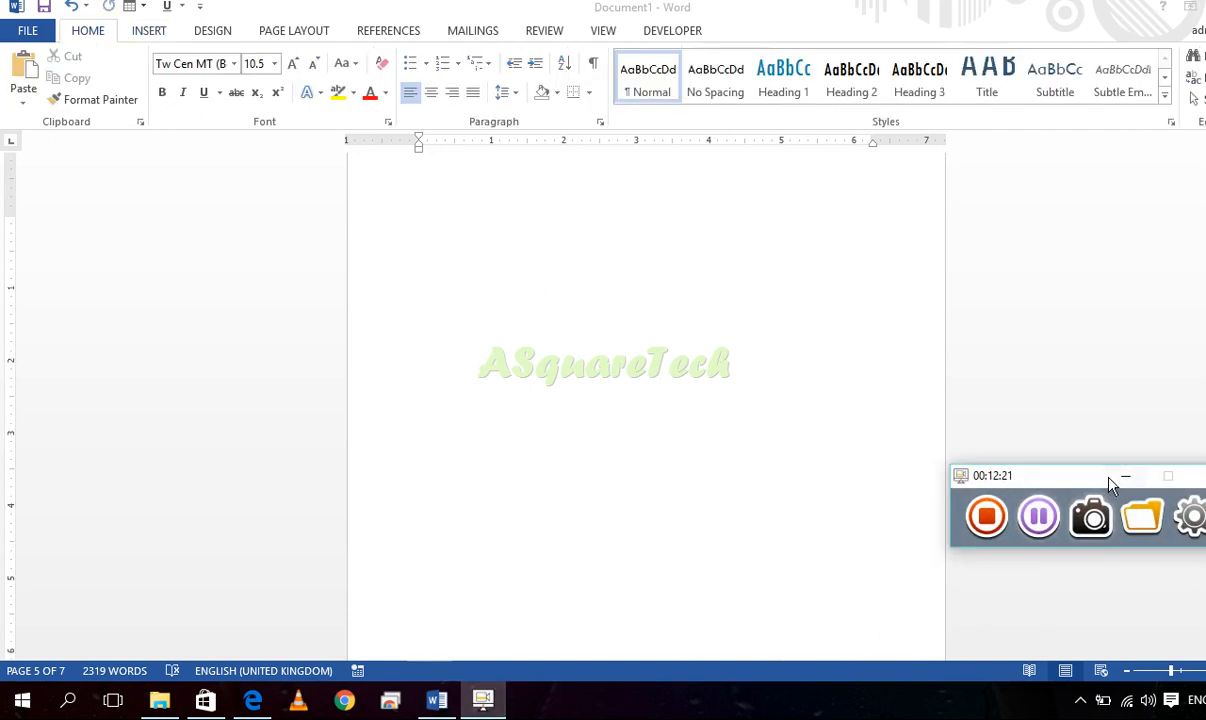
{"action": "left_click", "coordinate": [1125, 476]}
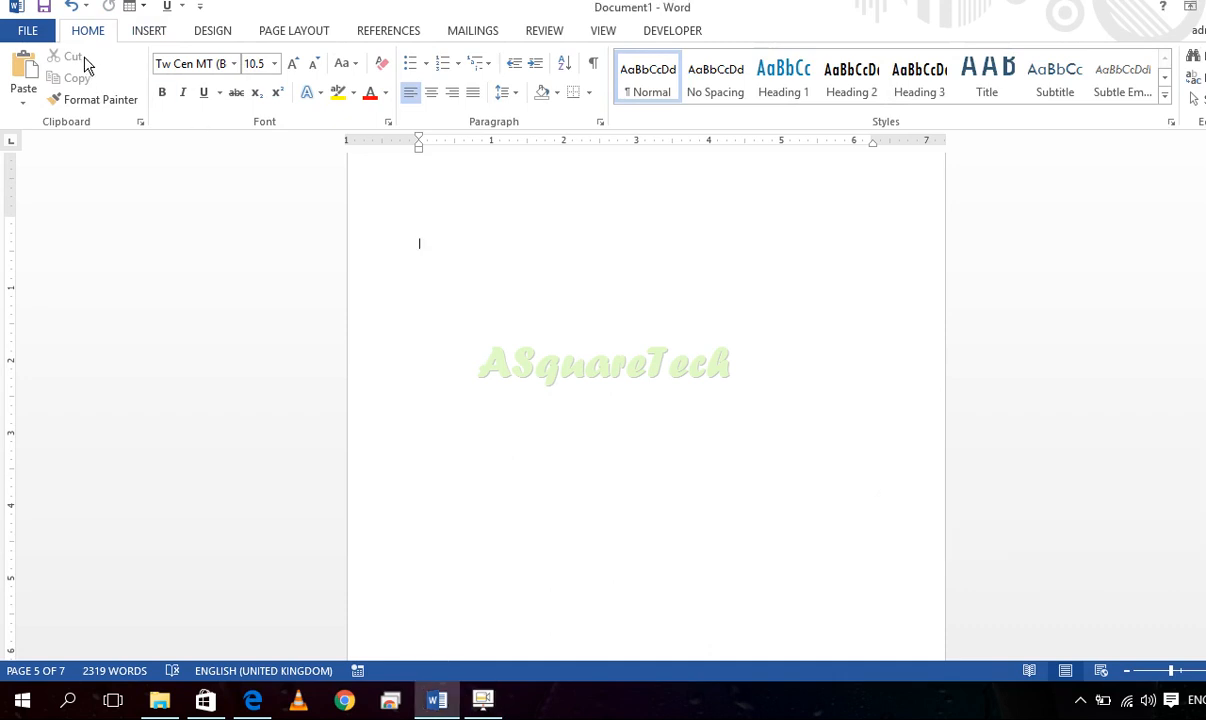
{"action": "left_click", "coordinate": [146, 34]}
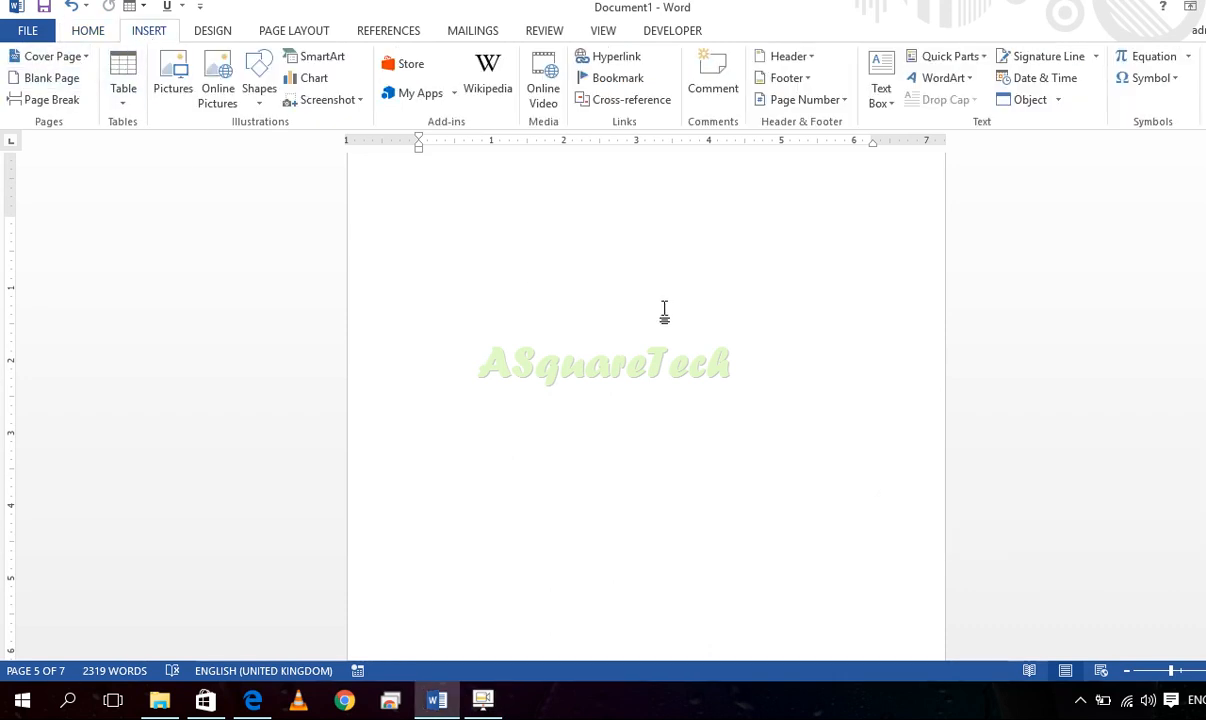
Place a blue styled text box containing a person's name on the inserted blank page
{"action": "scroll", "coordinate": [665, 310], "scroll_direction": "up", "scroll_amount": 3}
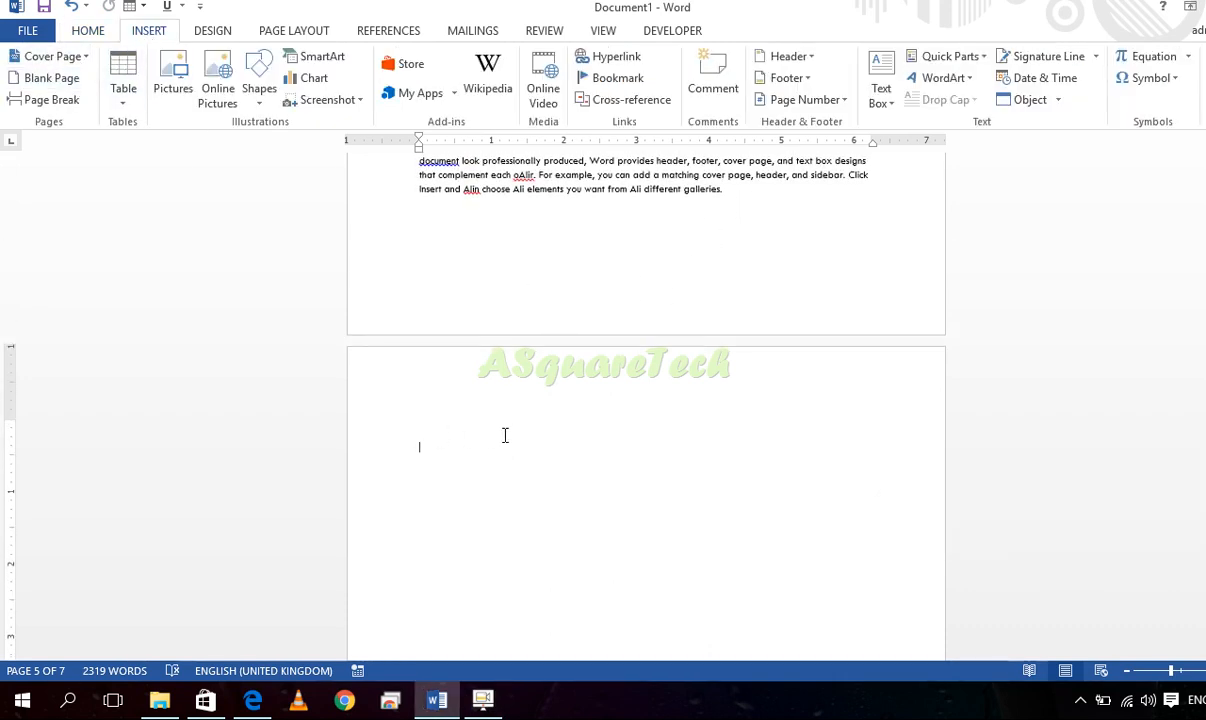
{"action": "scroll", "coordinate": [505, 435], "scroll_direction": "down", "scroll_amount": 6, "text": "ctrl"}
{"action": "scroll", "coordinate": [627, 475], "scroll_direction": "down", "scroll_amount": 3}
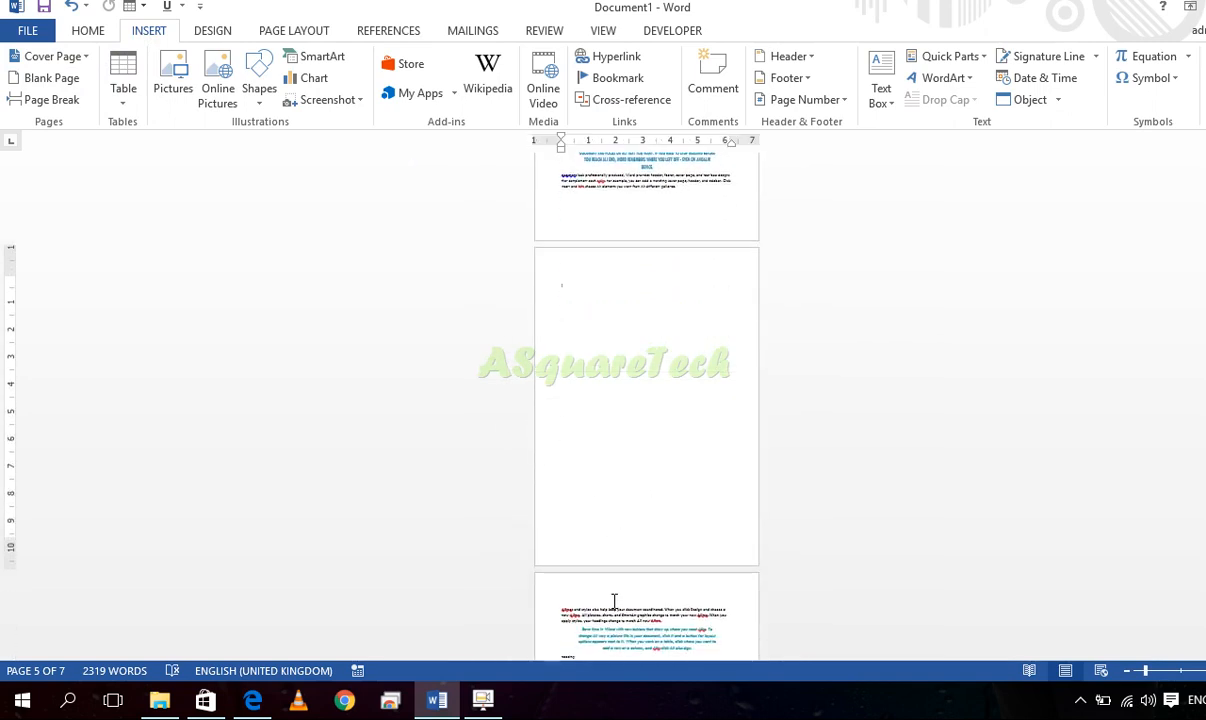
{"action": "key", "text": "ctrl+v"}
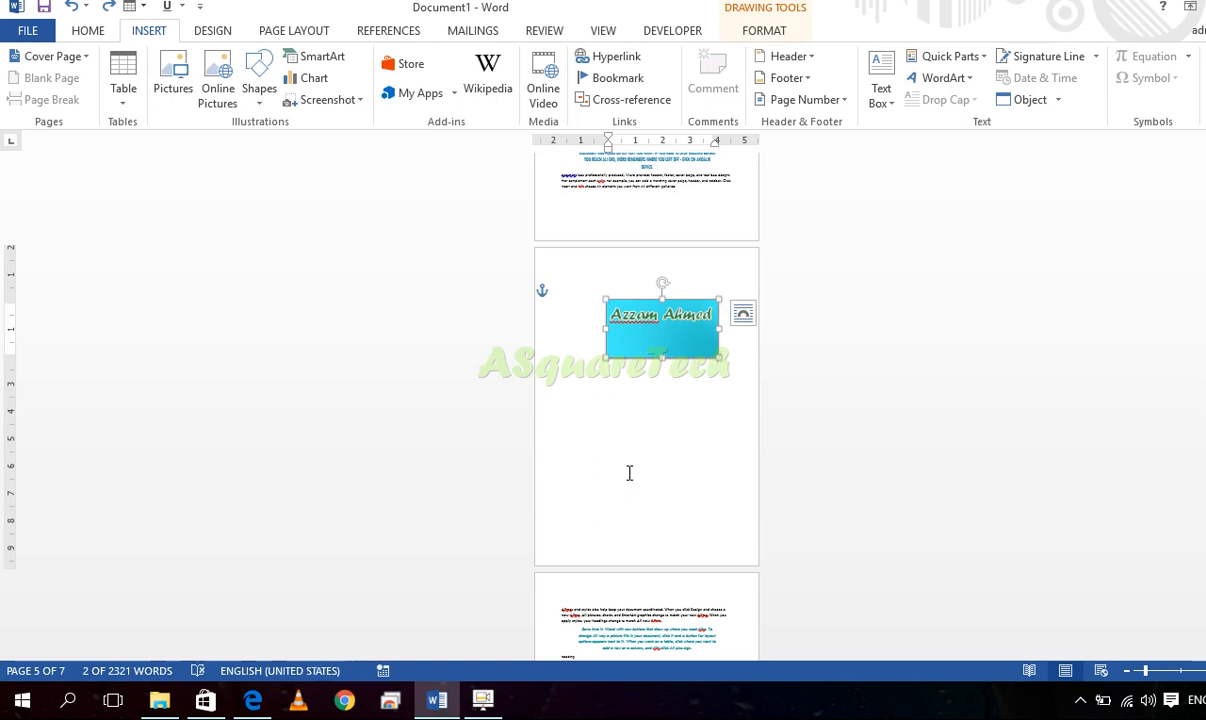
Undo the text box's formatting, the text box itself and the blank page insertion
{"action": "key", "text": "ctrl+z"}
{"action": "key", "text": "ctrl+z"}
{"action": "key", "text": "ctrl+z"}
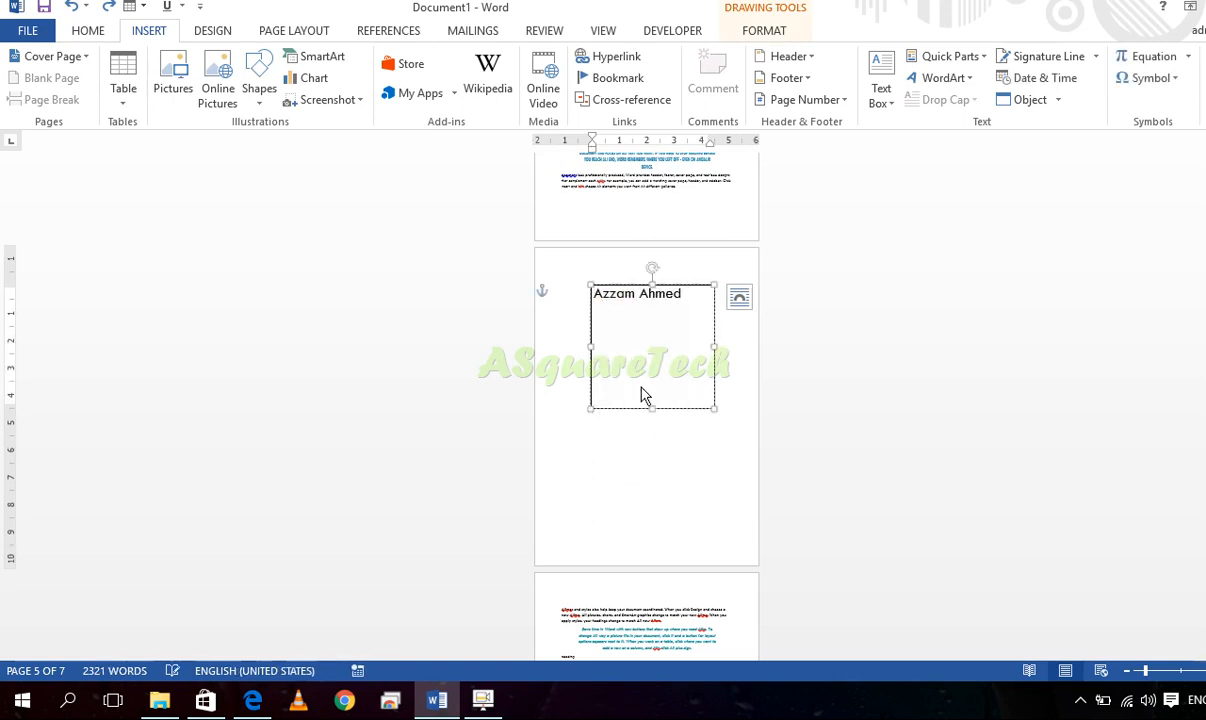
{"action": "key", "text": "ctrl+z"}
{"action": "key", "text": "ctrl+z"}
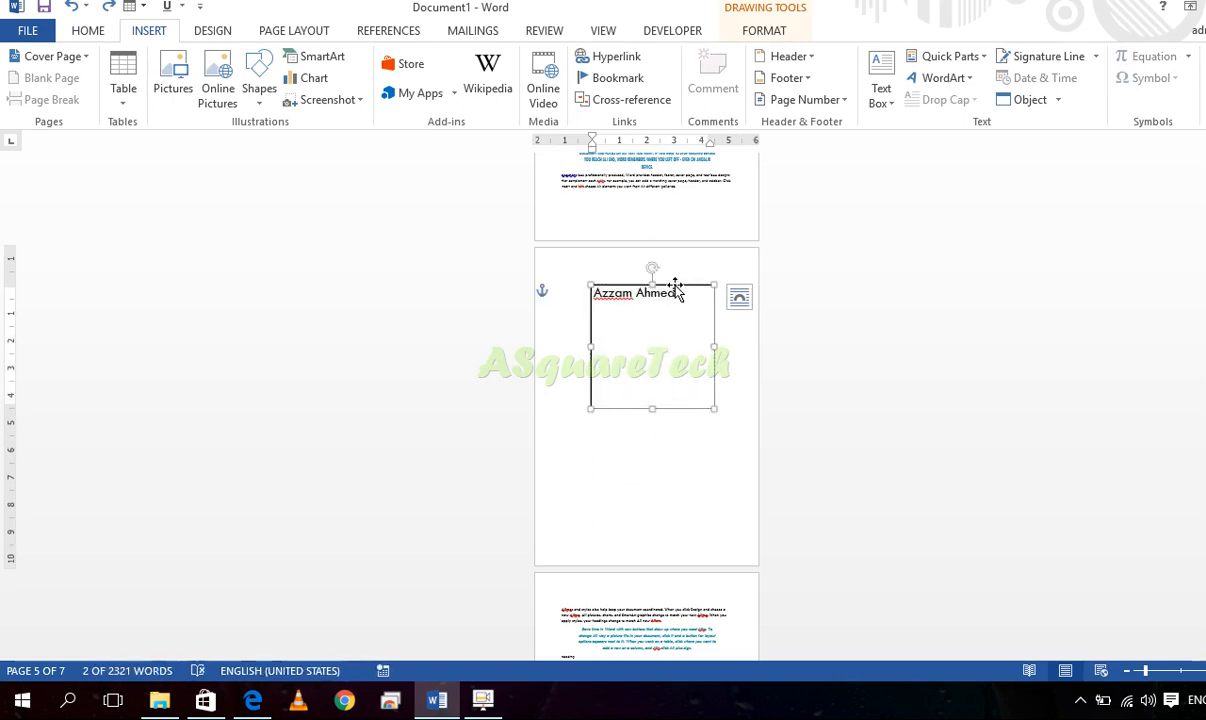
{"action": "key", "text": "ctrl+z"}
{"action": "key", "text": "ctrl+z"}
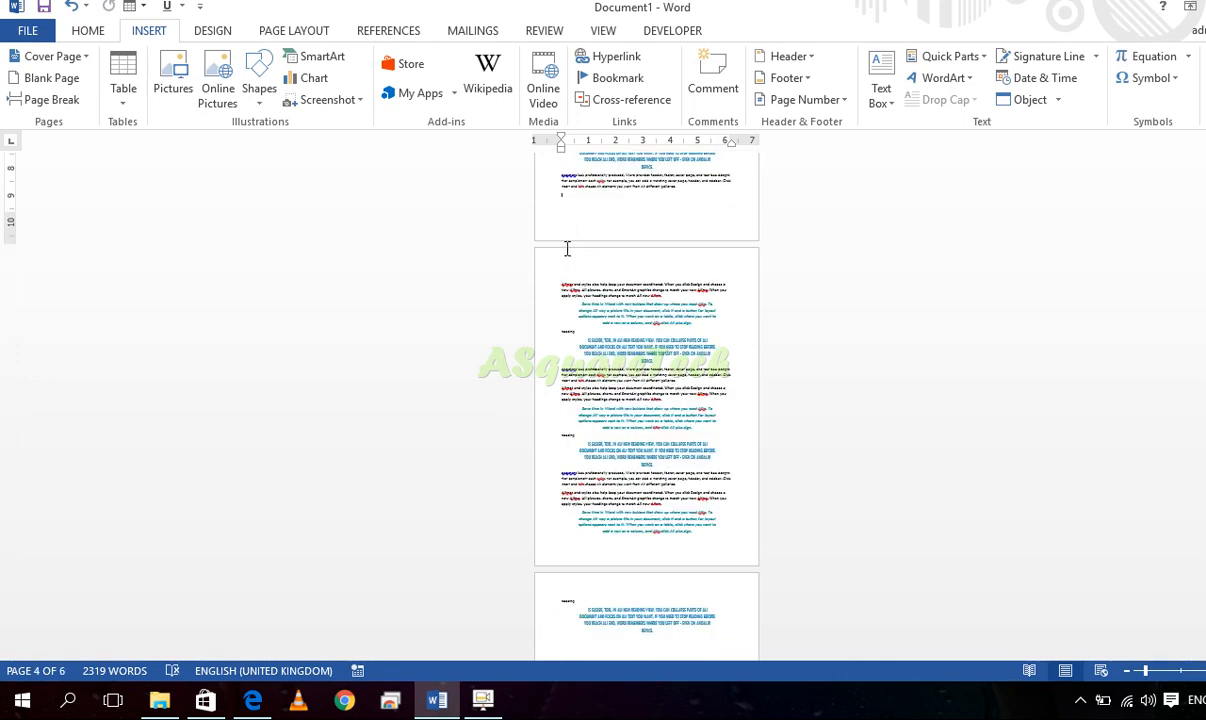
Delete the break and empty line separating the "different galleries." paragraph from the bold paragraph so both sit on page 4
{"action": "type", "text": "g"}
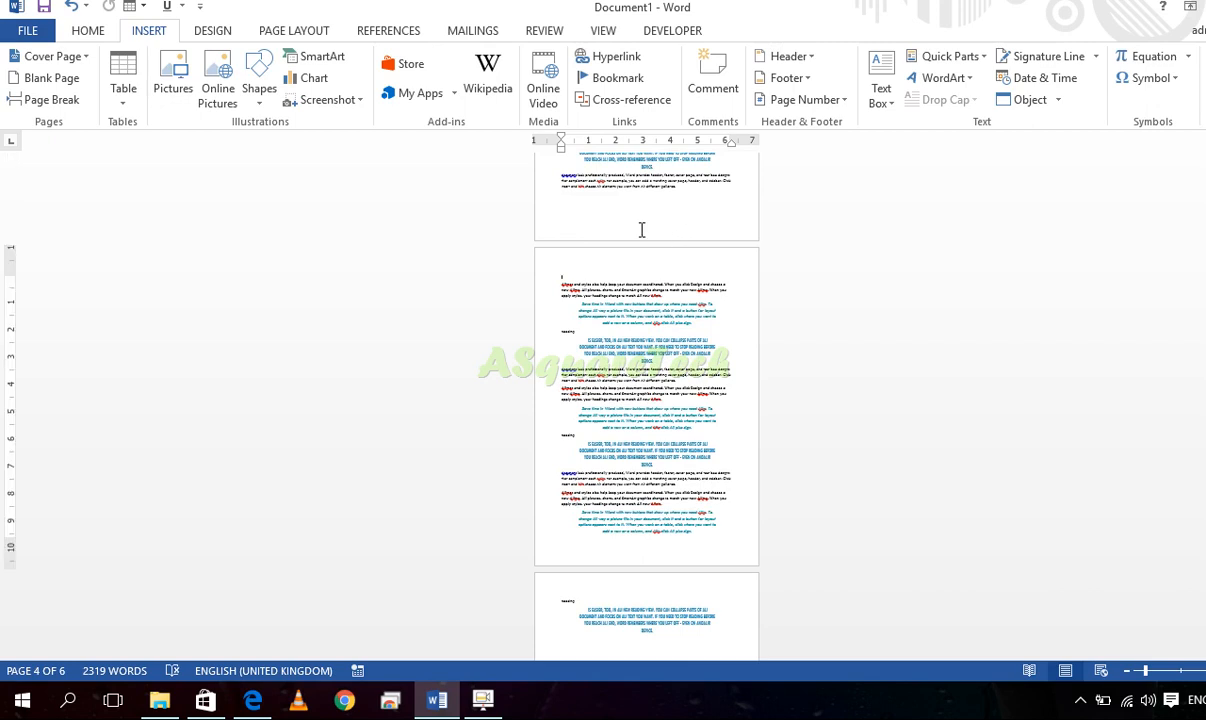
{"action": "key", "text": "BackSpace"}
{"action": "key", "text": "BackSpace"}
{"action": "key", "text": "BackSpace"}
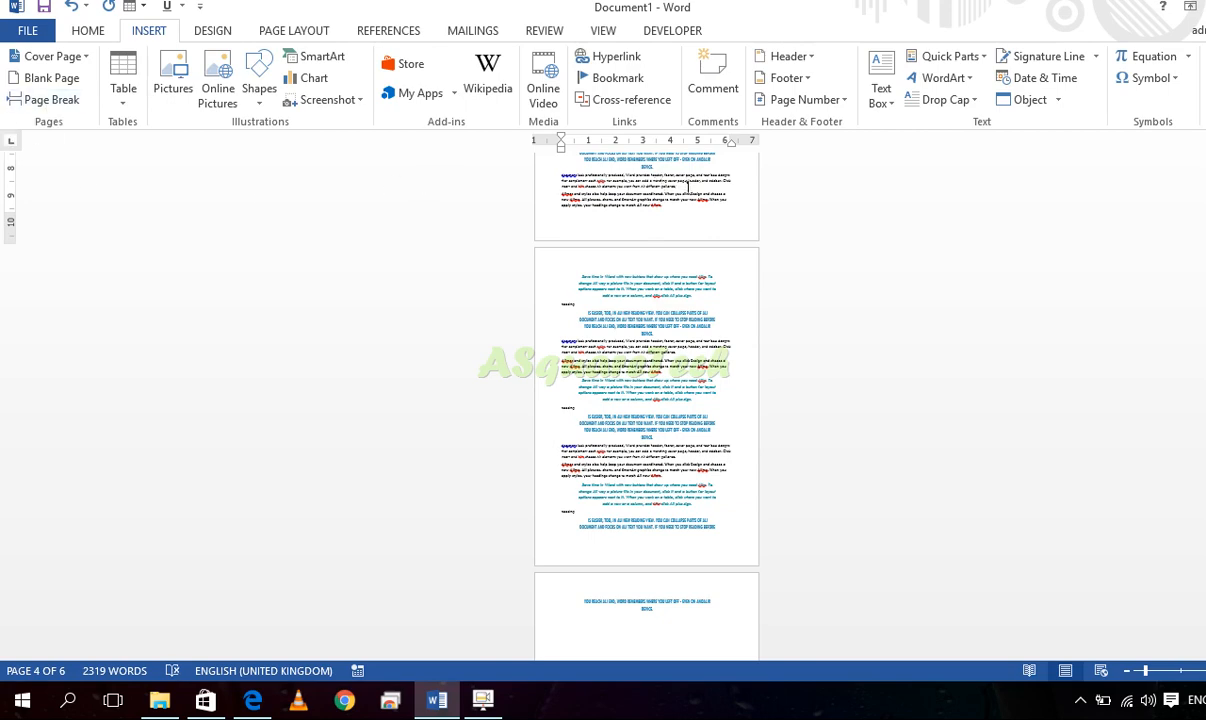
Insert a page break after the paragraph ending "different galleries." on page 4 and undo it
{"action": "scroll", "coordinate": [688, 186], "scroll_direction": "up", "scroll_amount": 6}
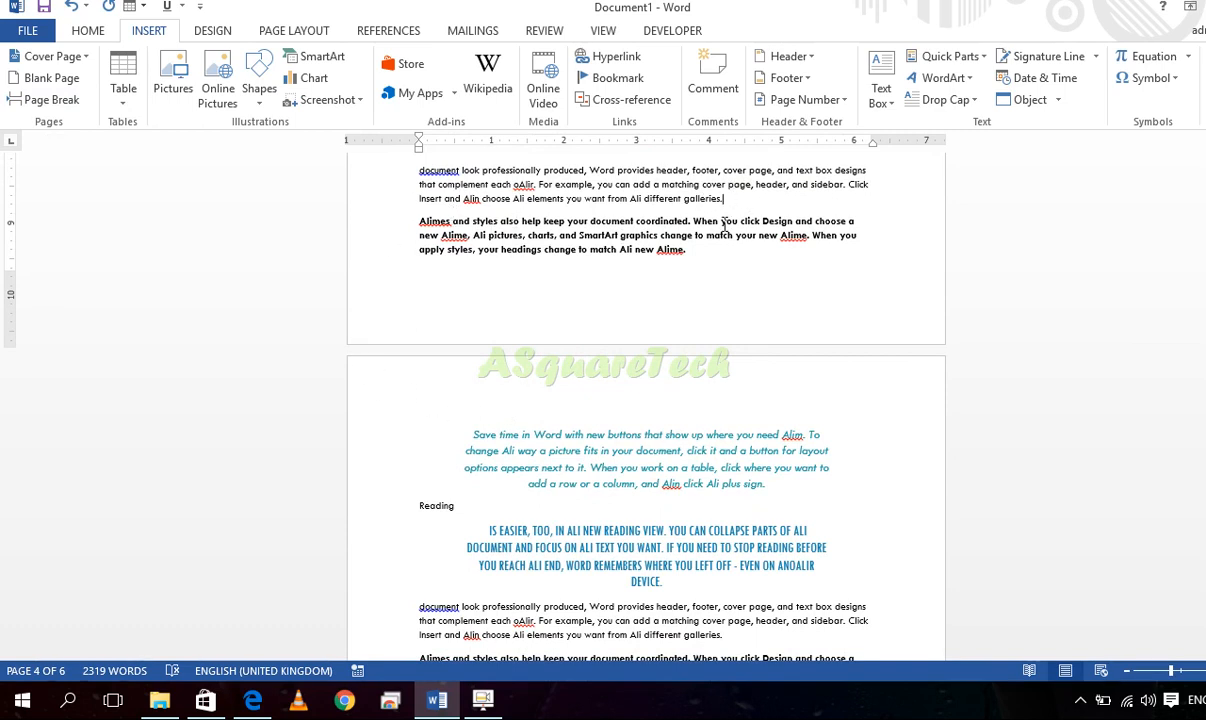
{"action": "left_click_drag", "start_coordinate": [667, 249], "coordinate": [420, 236]}
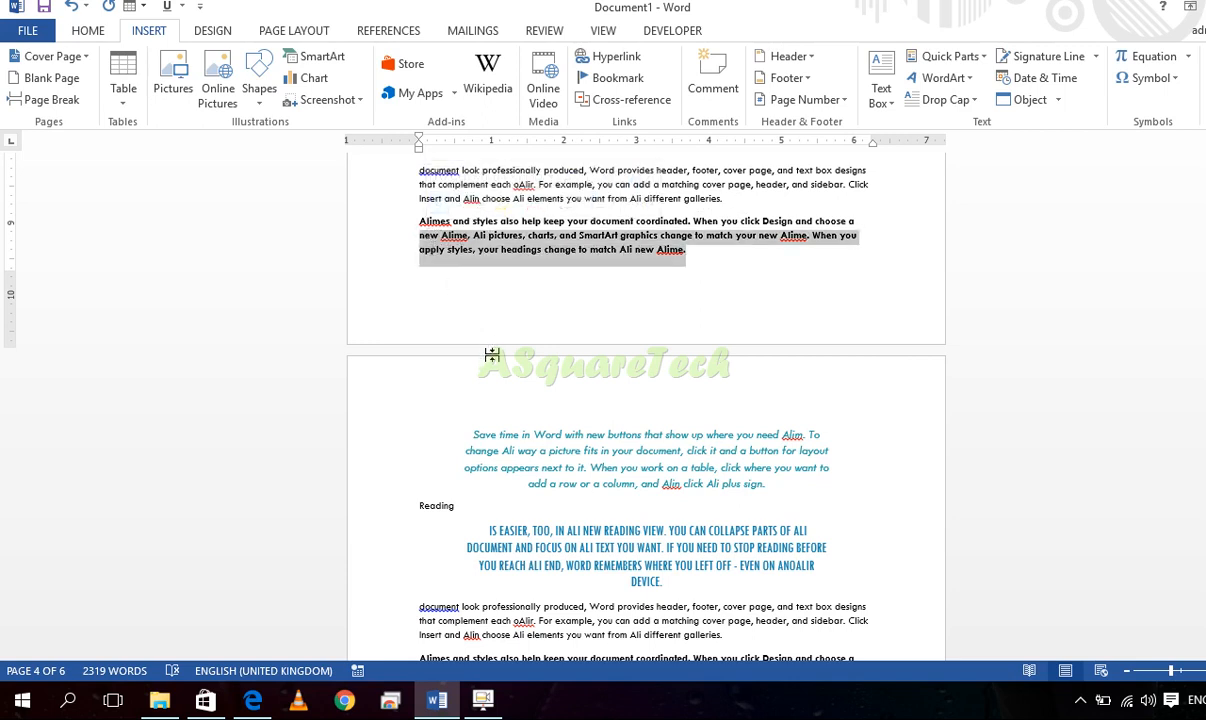
{"action": "left_click", "coordinate": [733, 205]}
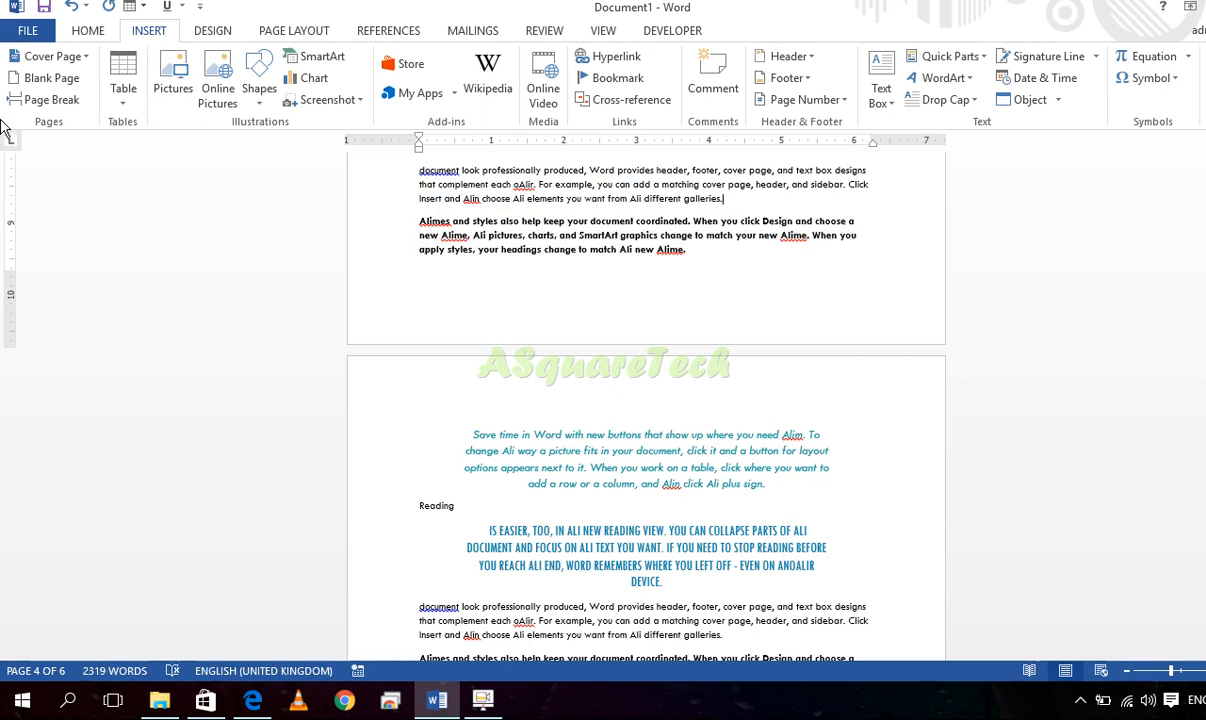
{"action": "left_click", "coordinate": [14, 102]}
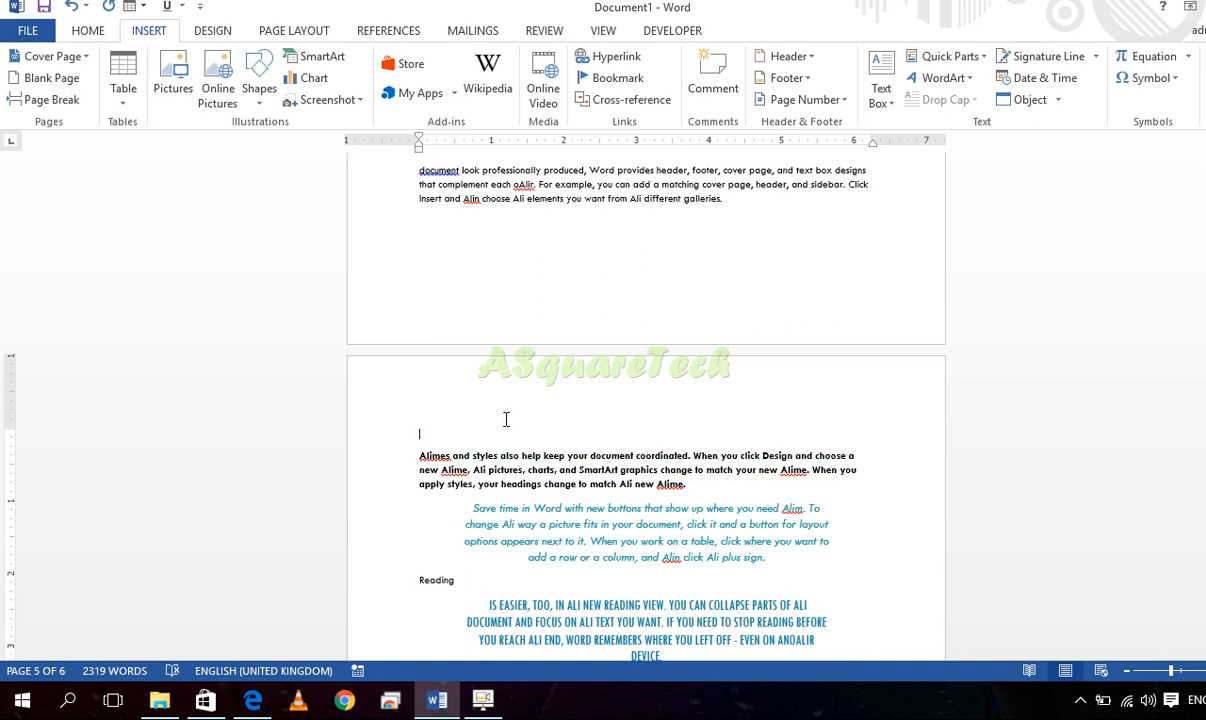
{"action": "key", "text": "ctrl+z"}
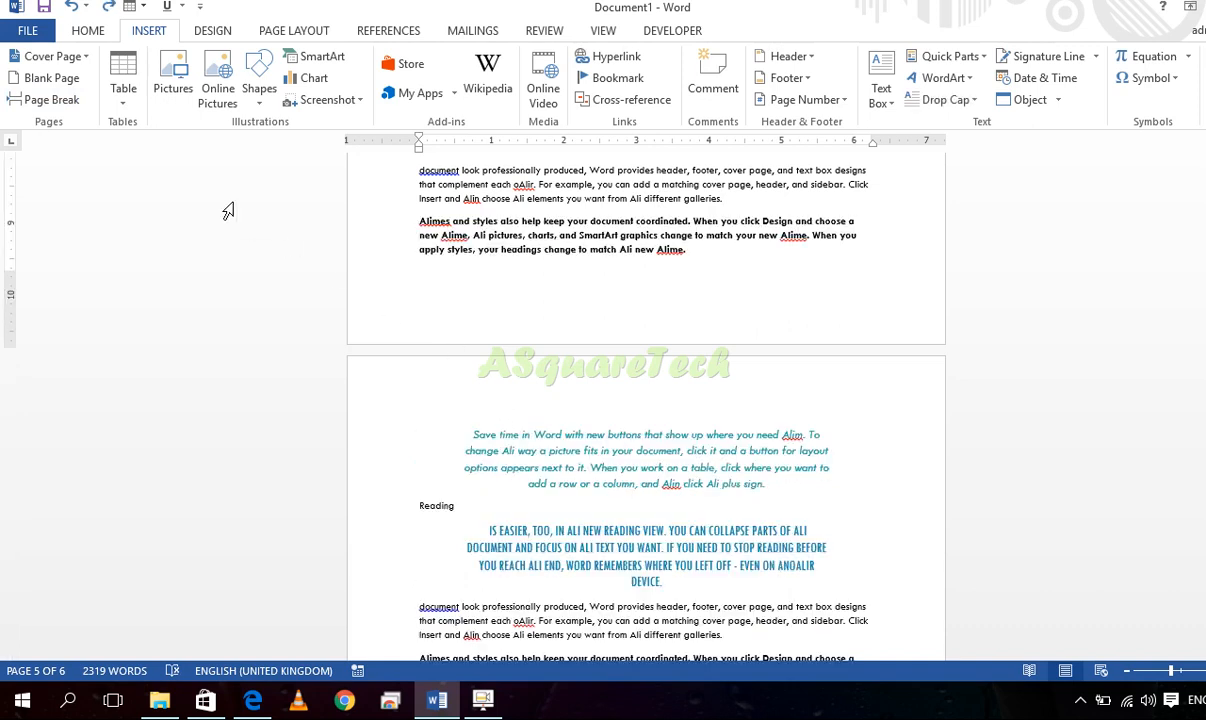
Insert a blank page after the "different galleries." paragraph for comparison, check the page order, and undo the insertion
{"action": "left_click", "coordinate": [34, 85]}
{"action": "scroll", "coordinate": [678, 253], "scroll_direction": "down", "scroll_amount": 5}
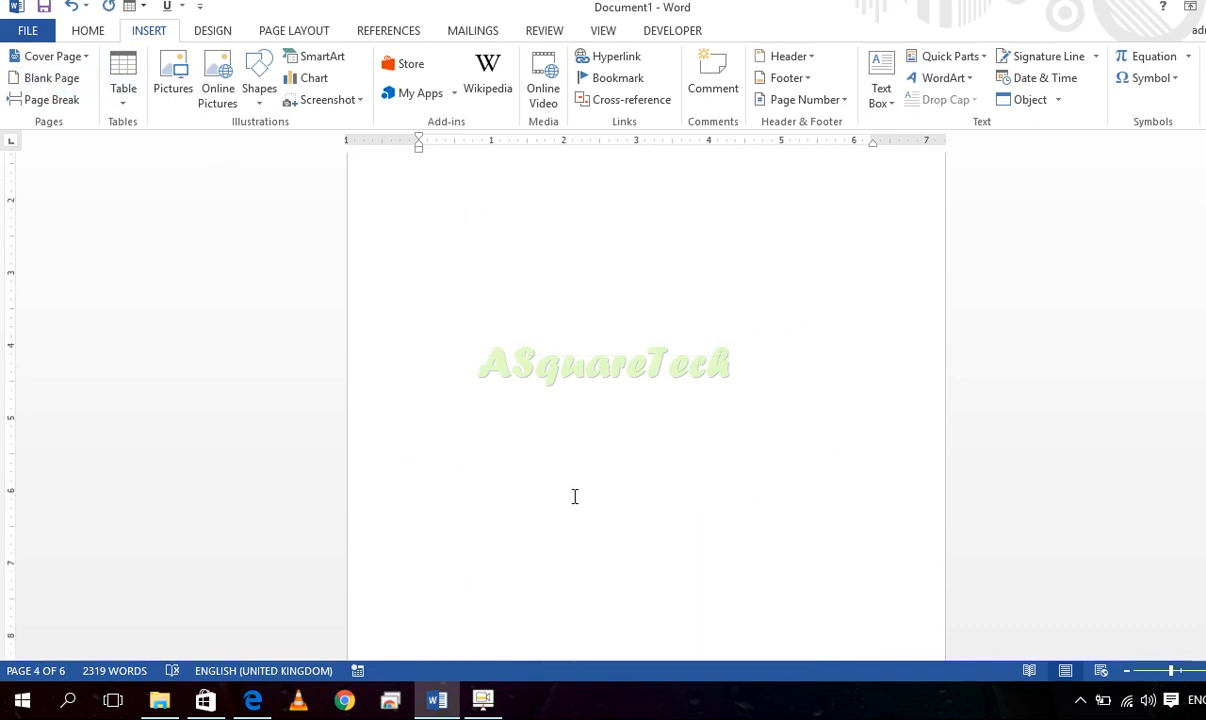
{"action": "scroll", "coordinate": [523, 476], "scroll_direction": "down", "scroll_amount": 4}
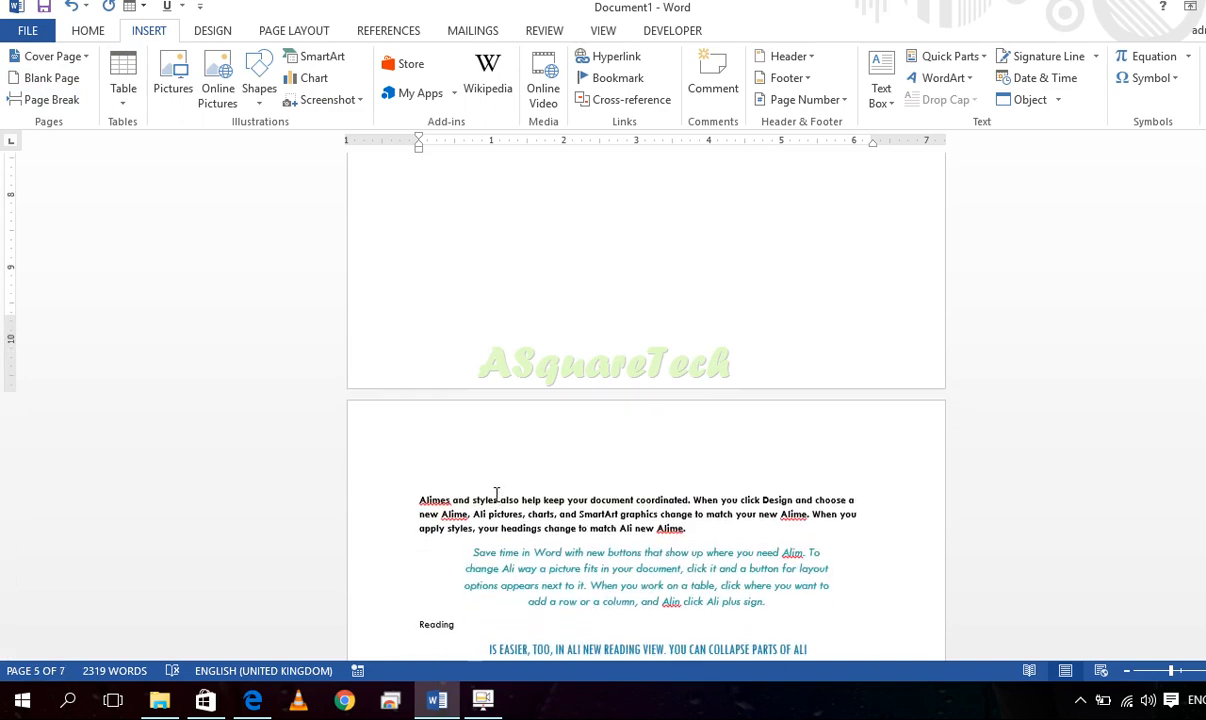
{"action": "key", "text": "ctrl+z"}
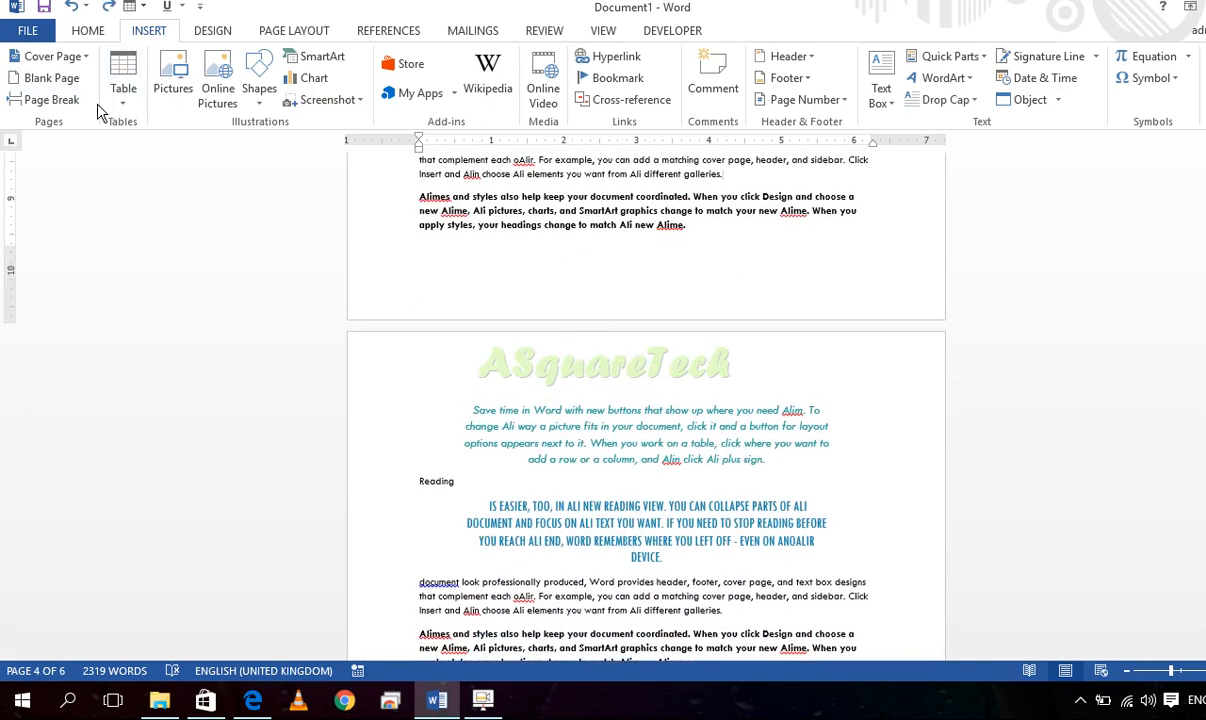
Insert a page break after the "different galleries." paragraph and add the blue cube picture from the Desktop's New folder at the break
{"action": "left_click", "coordinate": [52, 101]}
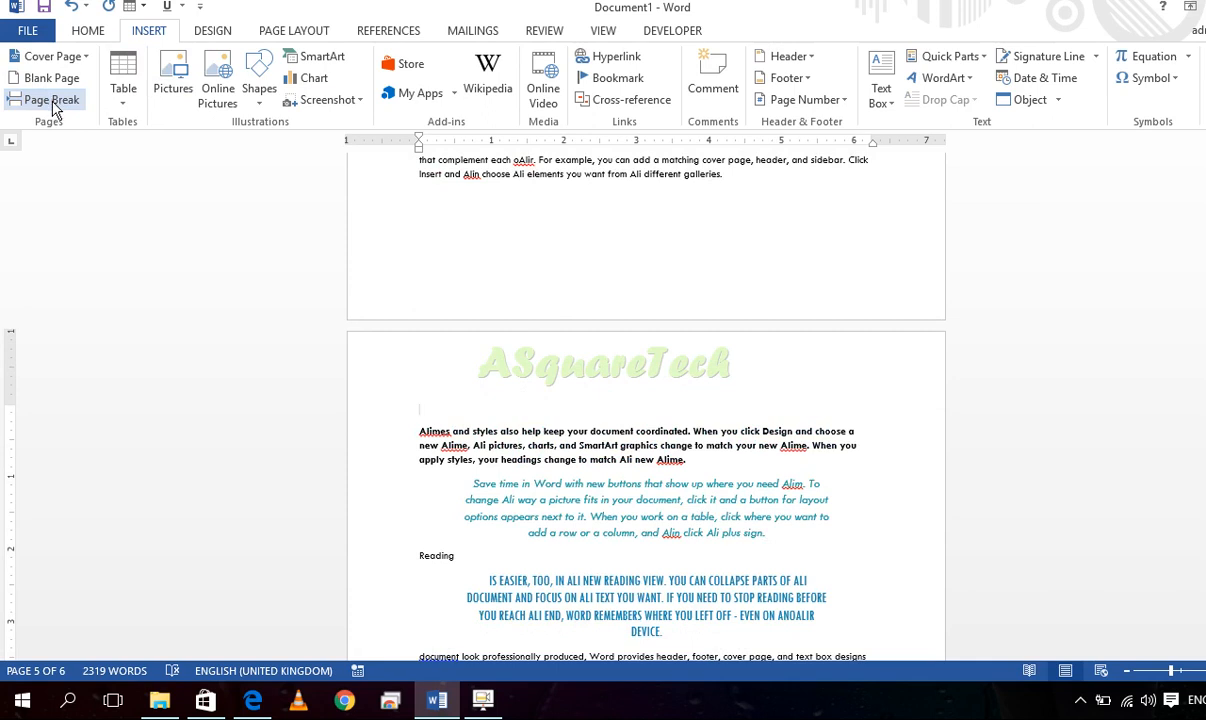
{"action": "left_click", "coordinate": [667, 237]}
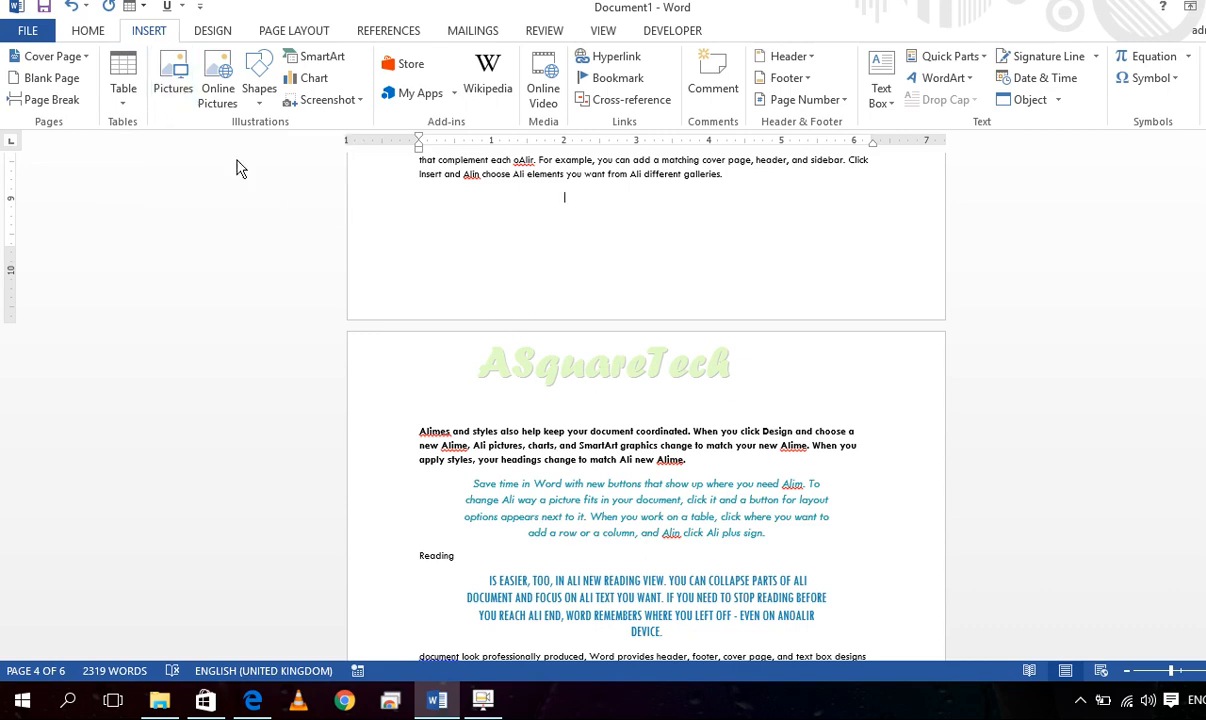
{"action": "left_click", "coordinate": [185, 97]}
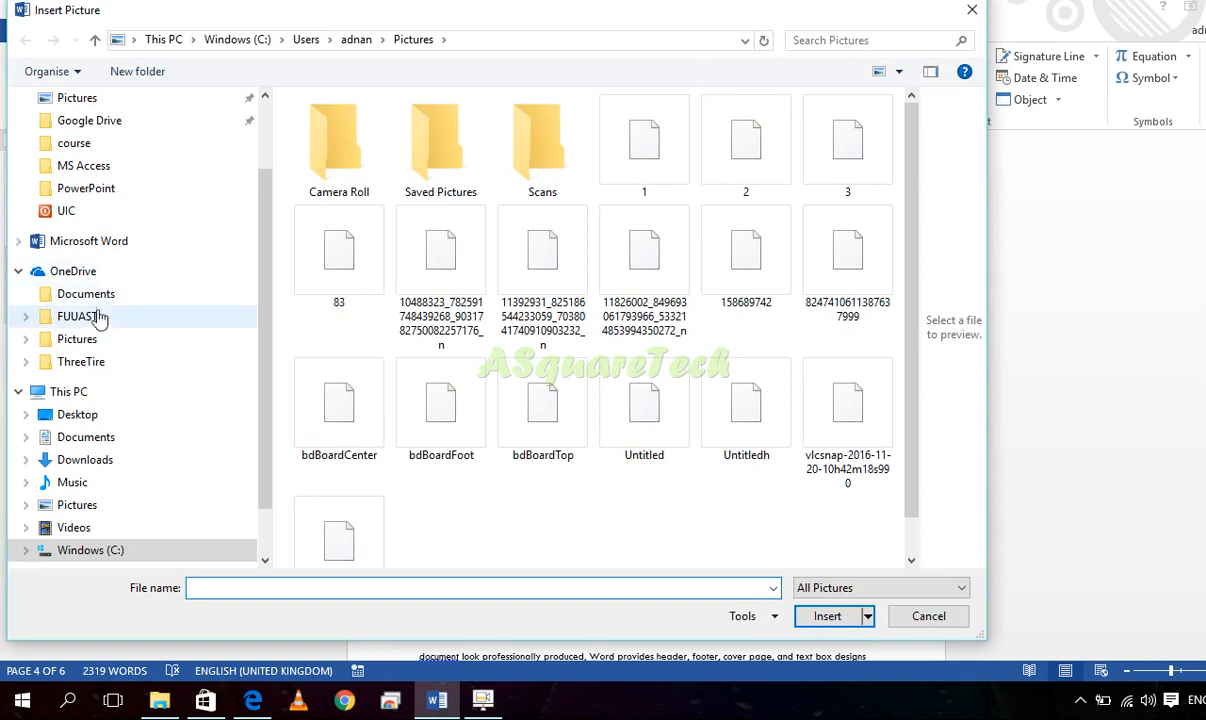
{"action": "left_click", "coordinate": [100, 413]}
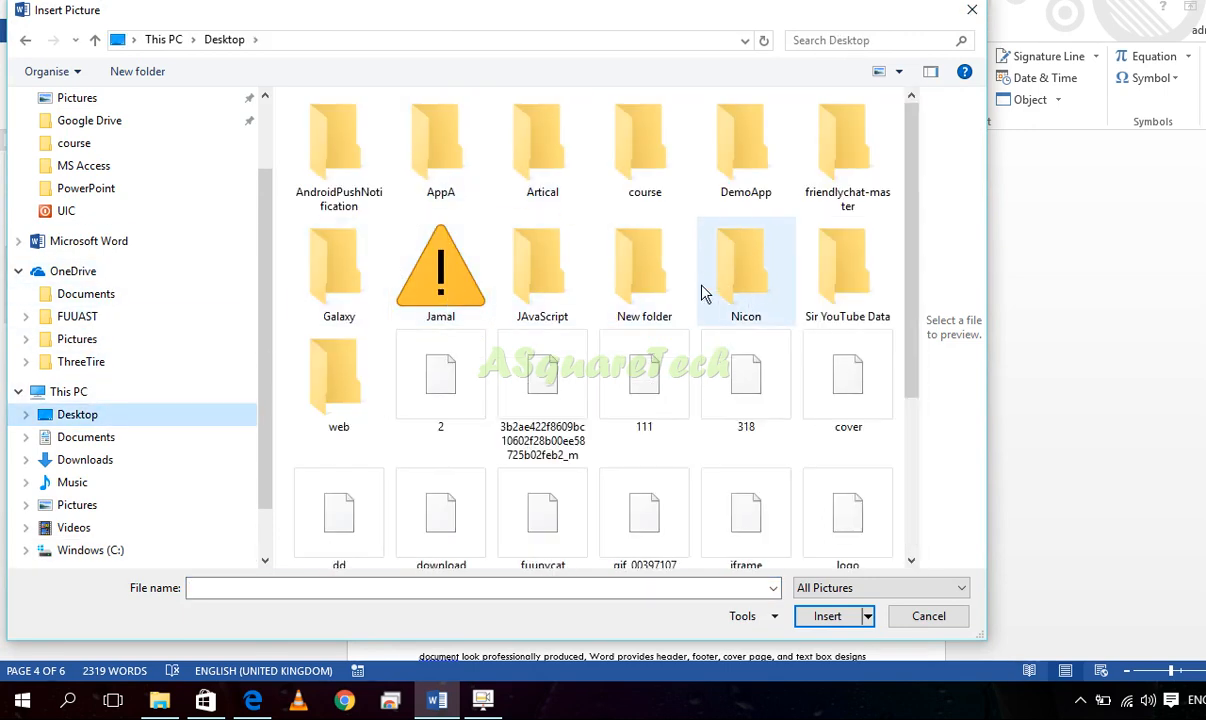
{"action": "double_click", "coordinate": [644, 268]}
{"action": "double_click", "coordinate": [446, 232]}
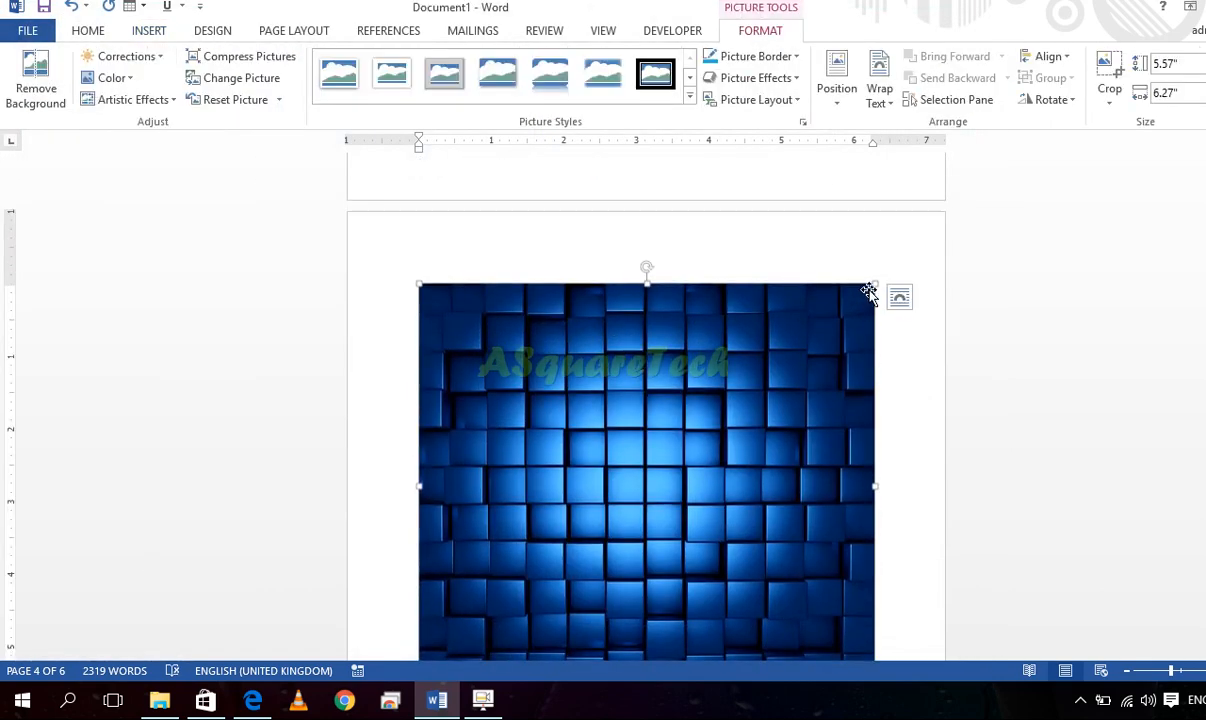
Shrink the blue picture to about 1.55 by 1.74 inches and try to reposition it on page 5
{"action": "scroll", "coordinate": [714, 420], "scroll_direction": "down", "scroll_amount": 1}
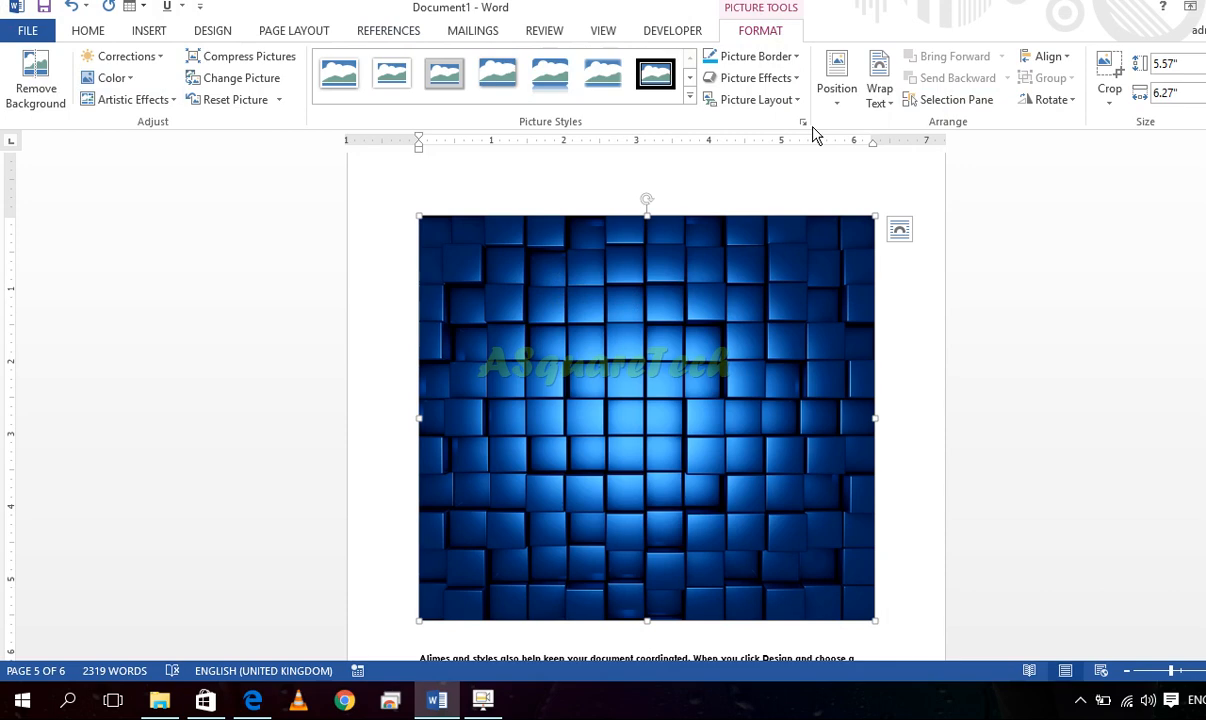
{"action": "left_click_drag", "start_coordinate": [874, 622], "coordinate": [546, 317]}
{"action": "left_click_drag", "start_coordinate": [509, 267], "coordinate": [467, 427]}
{"action": "left_click_drag", "start_coordinate": [525, 358], "coordinate": [558, 422]}
{"action": "left_click_drag", "start_coordinate": [487, 351], "coordinate": [466, 298]}
Indent the "document look professionally produced" paragraph in the middle of page 4 to 2 inches from the margin
{"action": "scroll", "coordinate": [580, 300], "scroll_direction": "up", "scroll_amount": 12}
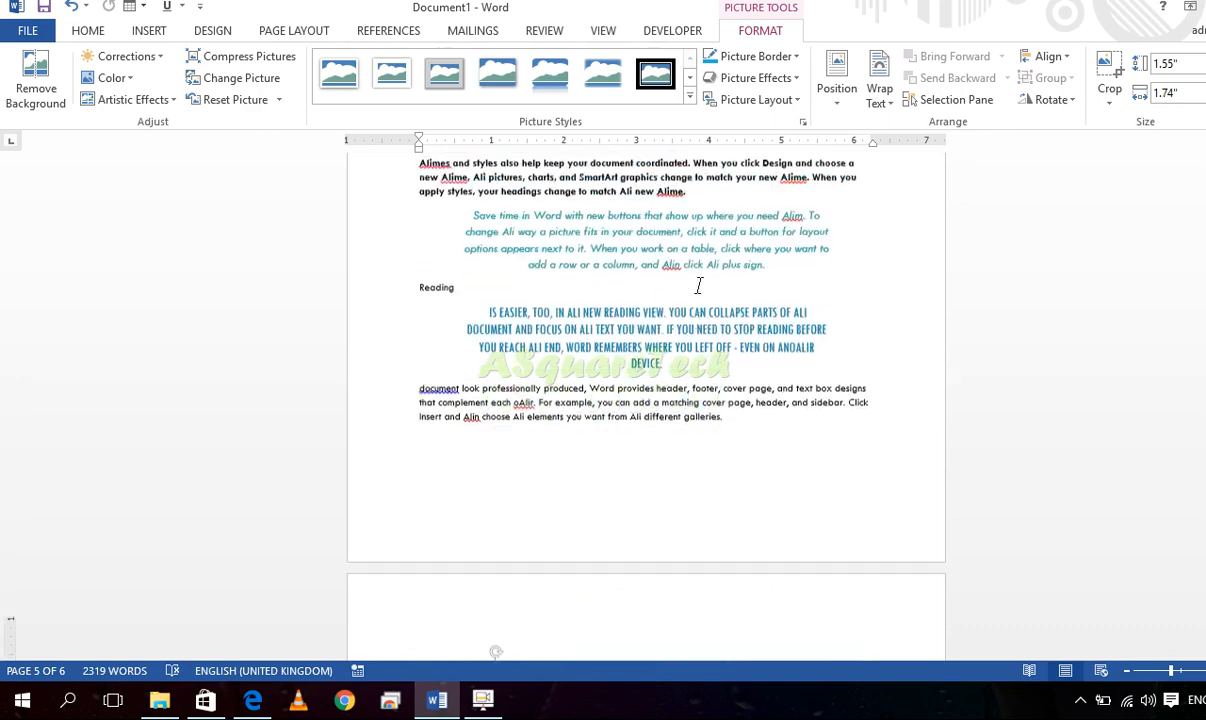
{"action": "triple_click", "coordinate": [689, 313]}
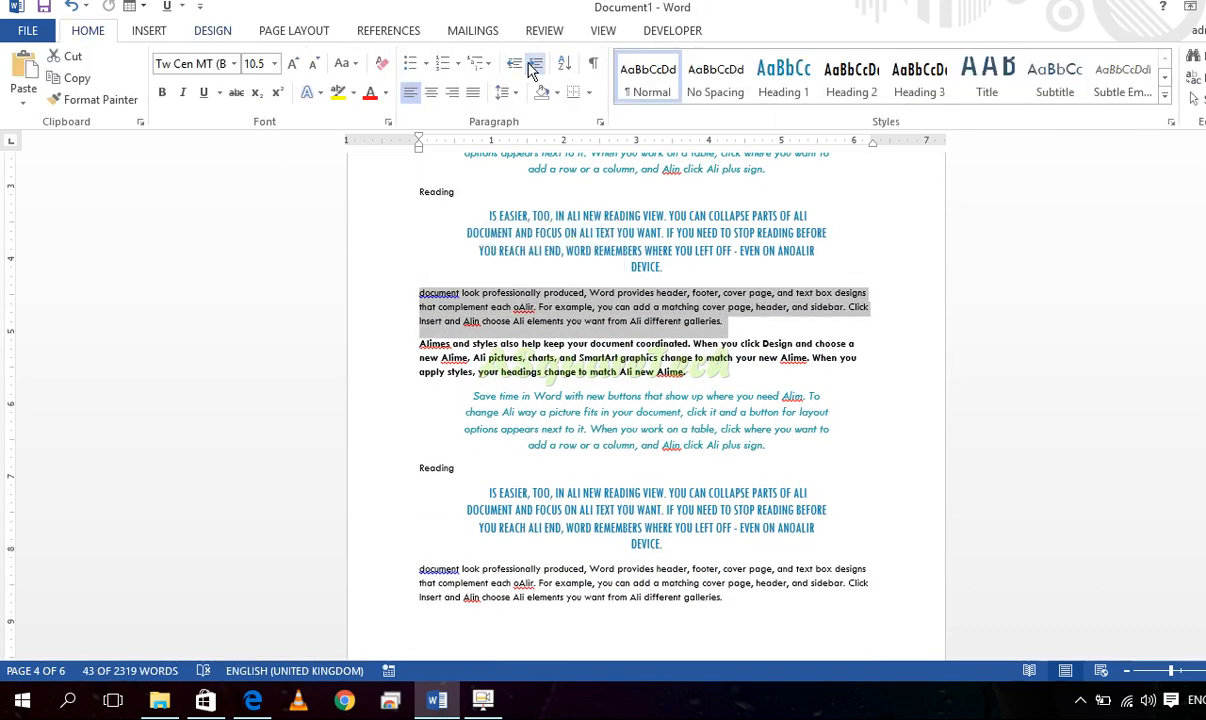
{"action": "left_click", "coordinate": [535, 63]}
{"action": "left_click", "coordinate": [535, 63]}
{"action": "left_click", "coordinate": [536, 64]}
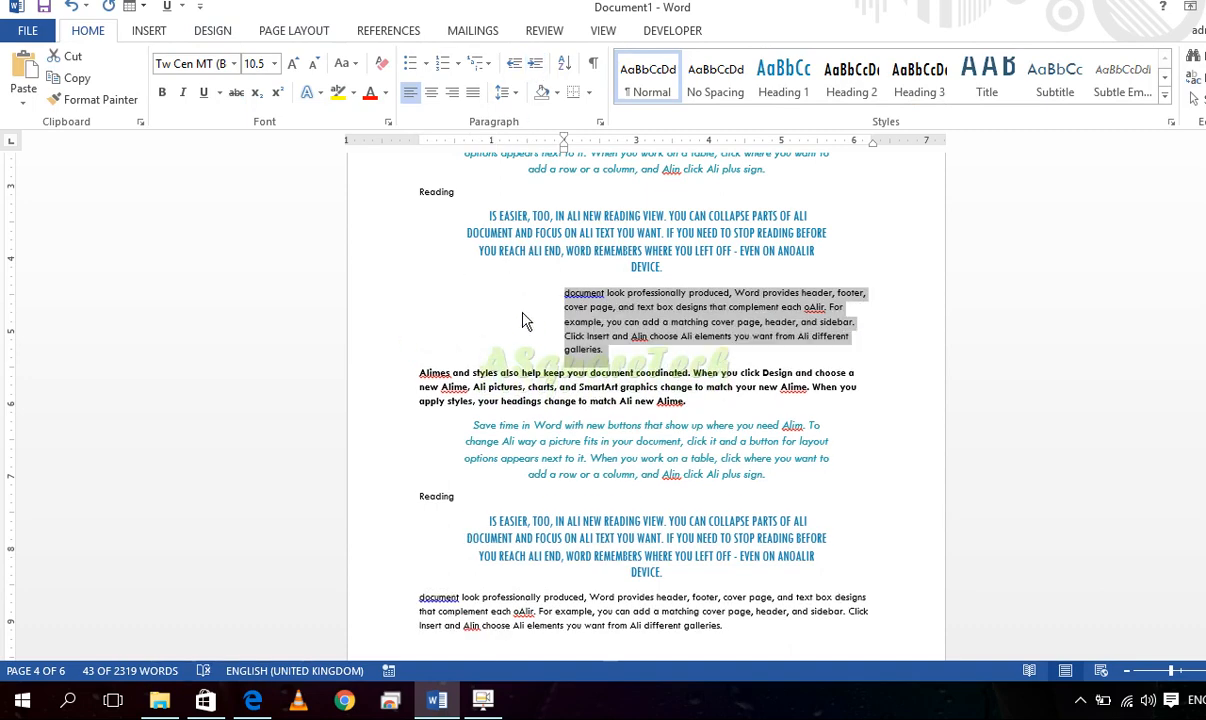
Move the blue picture from page 5 into the first lines of the indented paragraph on page 4
{"action": "left_click", "coordinate": [657, 407]}
{"action": "scroll", "coordinate": [655, 412], "scroll_direction": "down", "scroll_amount": 6}
{"action": "left_click_drag", "start_coordinate": [517, 571], "coordinate": [516, 205]}
{"action": "scroll", "coordinate": [577, 240], "scroll_direction": "up", "scroll_amount": 3}
{"action": "left_click_drag", "start_coordinate": [581, 397], "coordinate": [494, 198]}
{"action": "scroll", "coordinate": [511, 224], "scroll_direction": "up", "scroll_amount": 3}
{"action": "left_click_drag", "start_coordinate": [555, 363], "coordinate": [463, 232]}
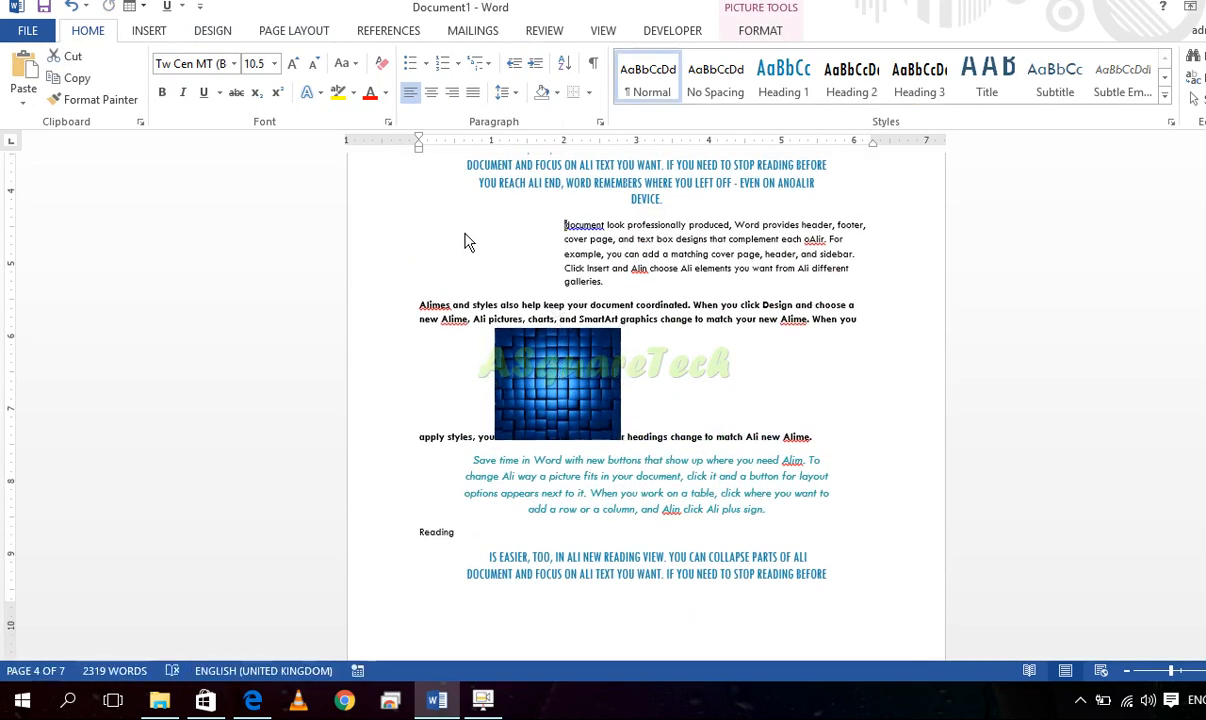
{"action": "left_click_drag", "start_coordinate": [608, 282], "coordinate": [566, 313]}
{"action": "left_click_drag", "start_coordinate": [764, 303], "coordinate": [516, 291]}
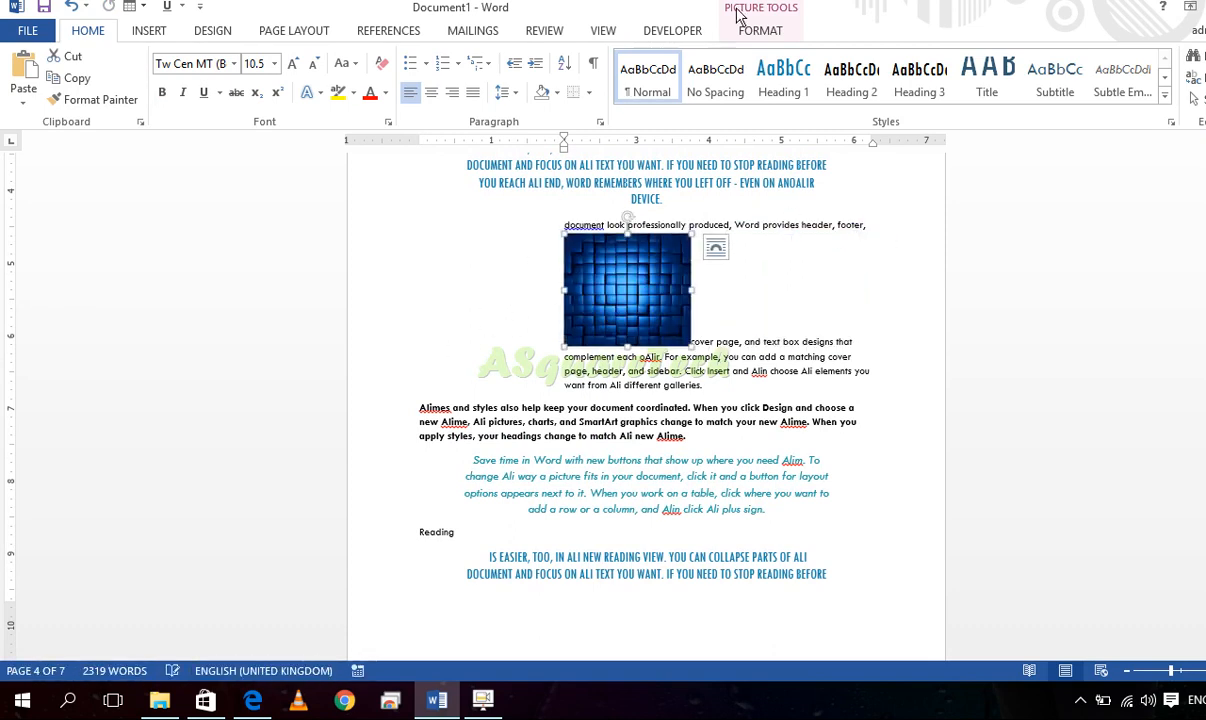
Set the blue picture's text wrapping to Square
{"action": "left_click", "coordinate": [753, 33]}
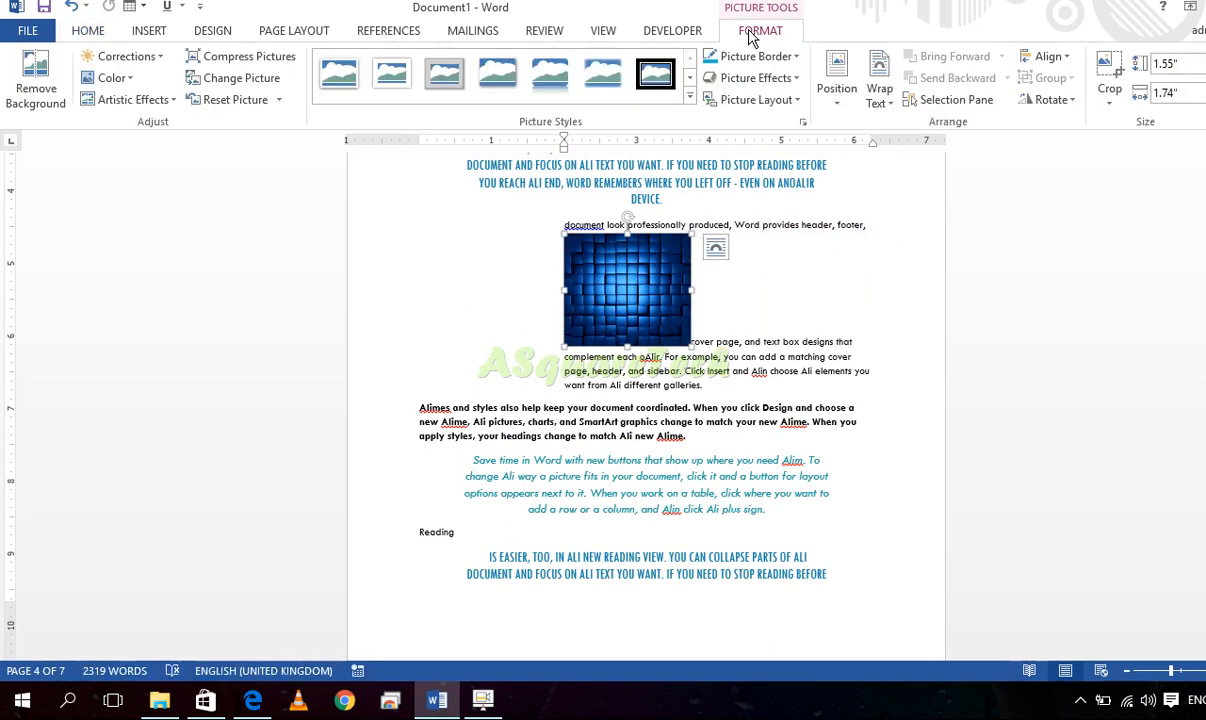
{"action": "left_click", "coordinate": [886, 106]}
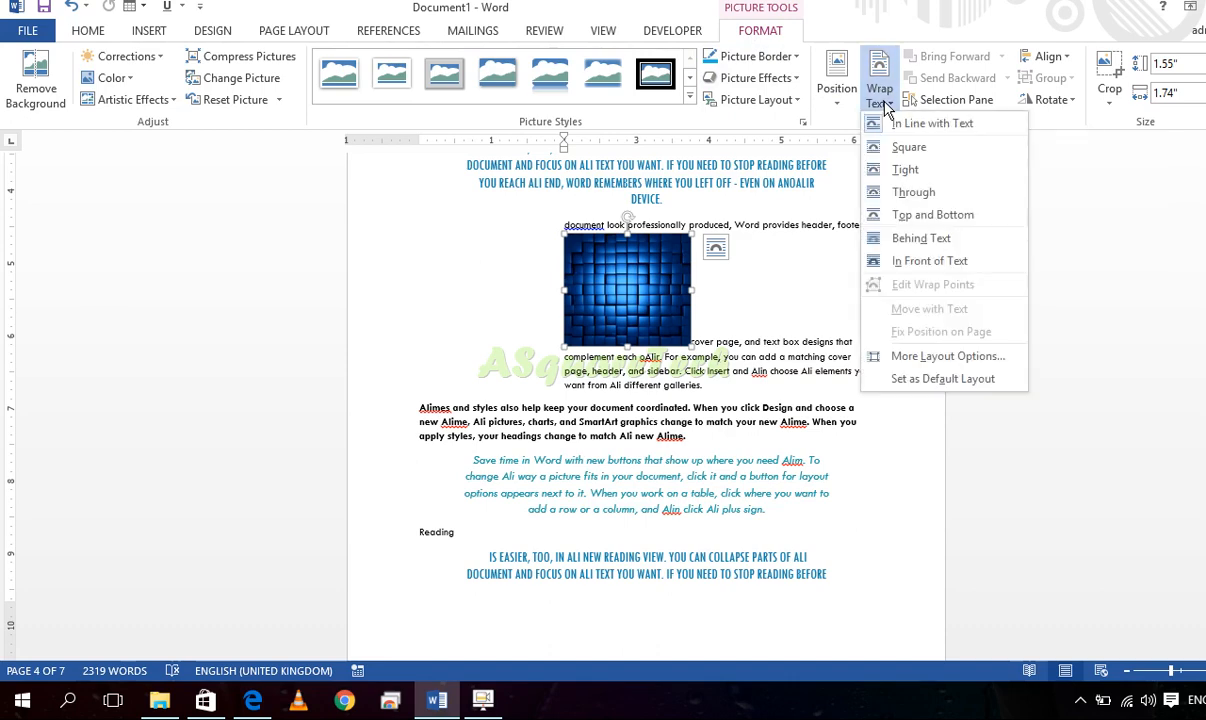
{"action": "left_click", "coordinate": [904, 150]}
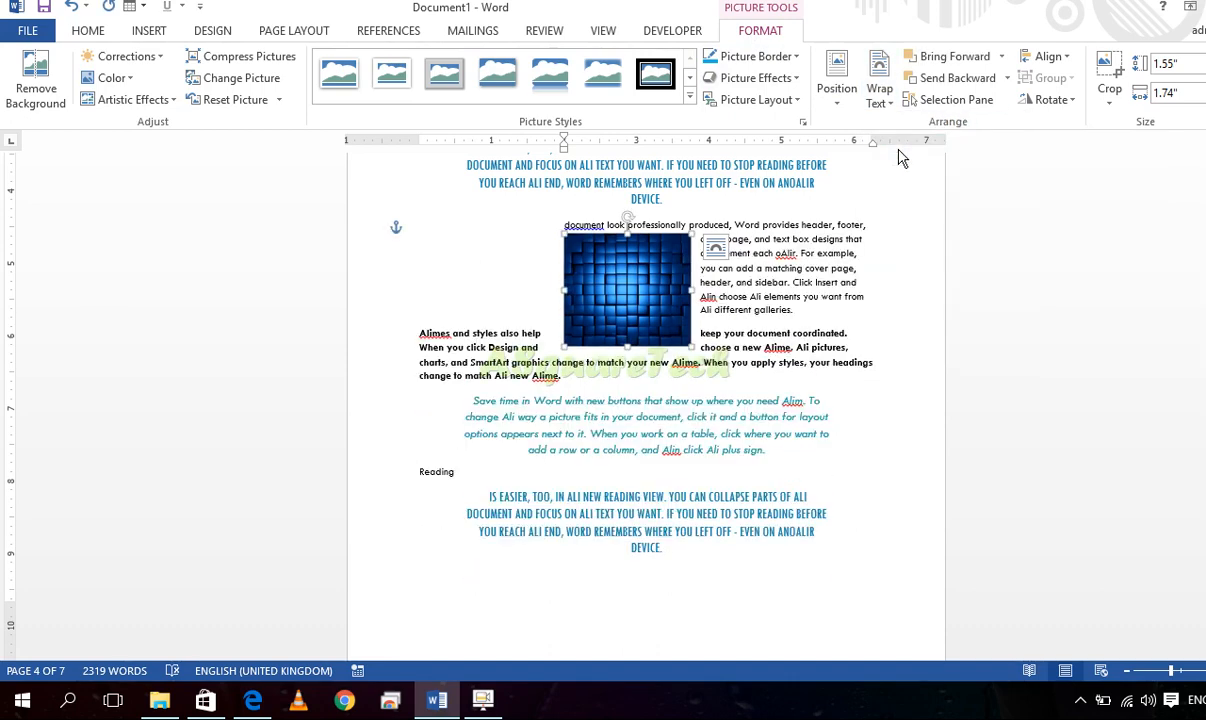
Position the picture in the empty space beside the indented paragraph and shrink it to about 1.37 by 1.55 inches
{"action": "left_click_drag", "start_coordinate": [624, 300], "coordinate": [487, 269]}
{"action": "left_click_drag", "start_coordinate": [553, 334], "coordinate": [540, 321]}
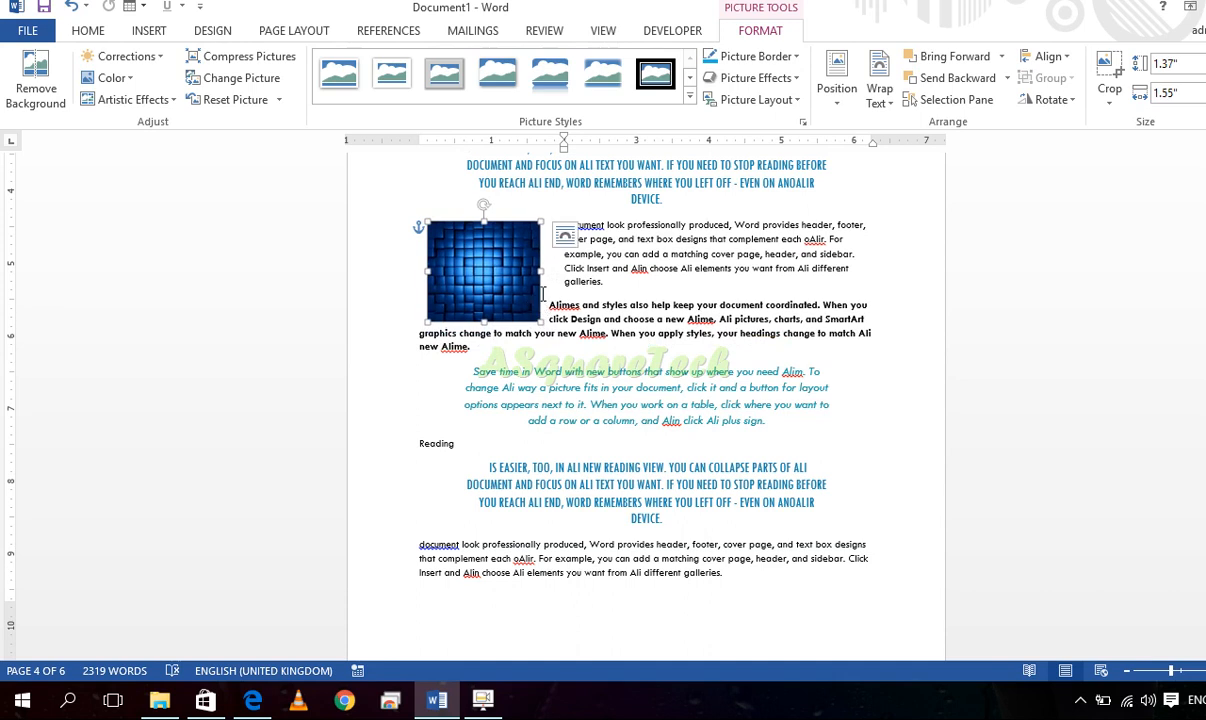
{"action": "left_click", "coordinate": [565, 238]}
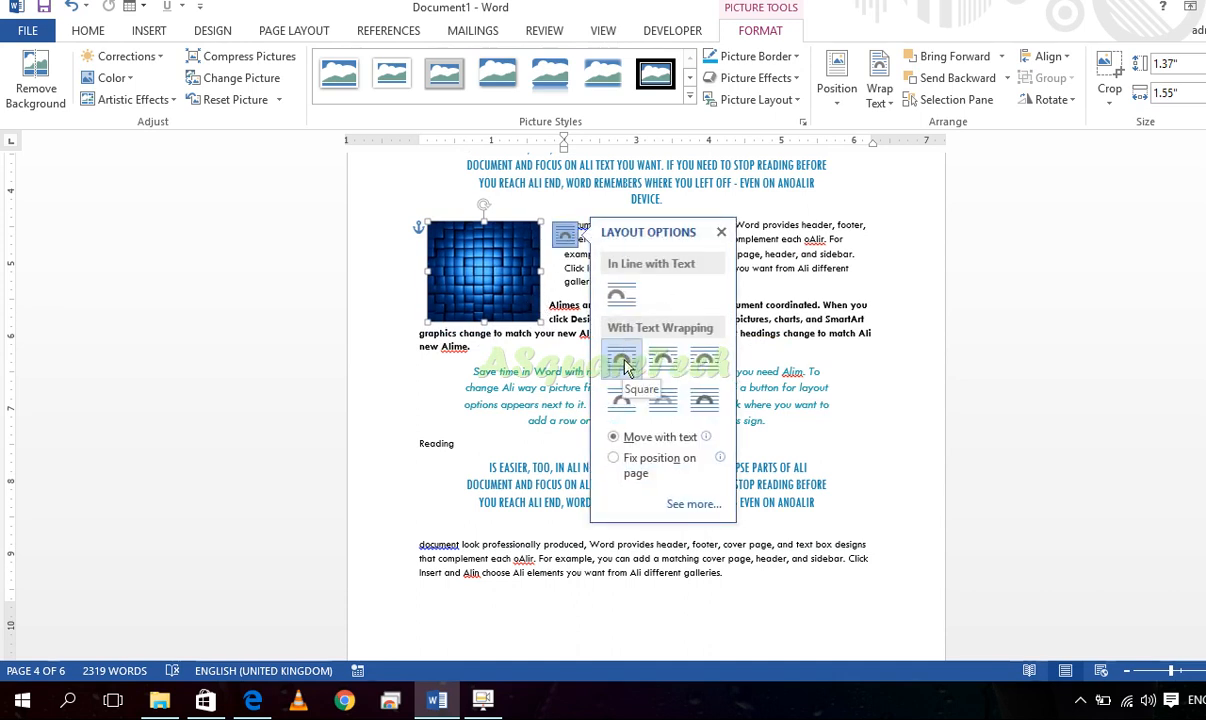
{"action": "left_click", "coordinate": [788, 249]}
{"action": "left_click_drag", "start_coordinate": [468, 257], "coordinate": [486, 258]}
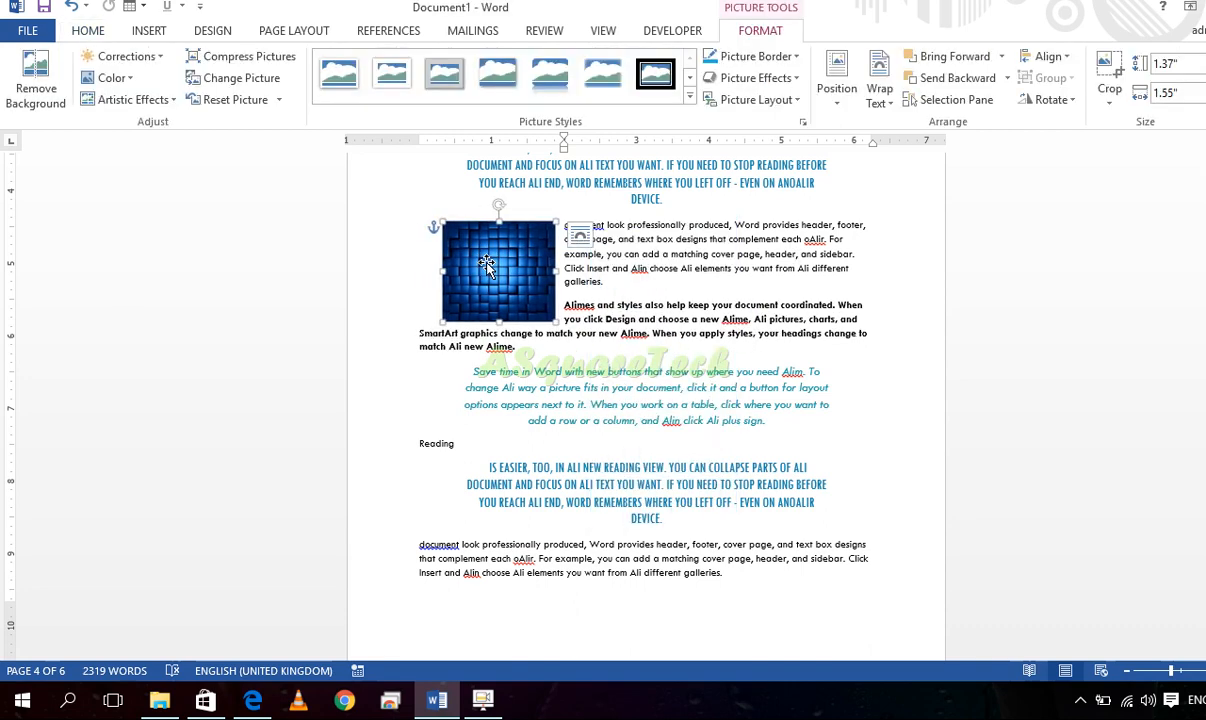
{"action": "scroll", "coordinate": [757, 317], "scroll_direction": "up", "scroll_amount": 3}
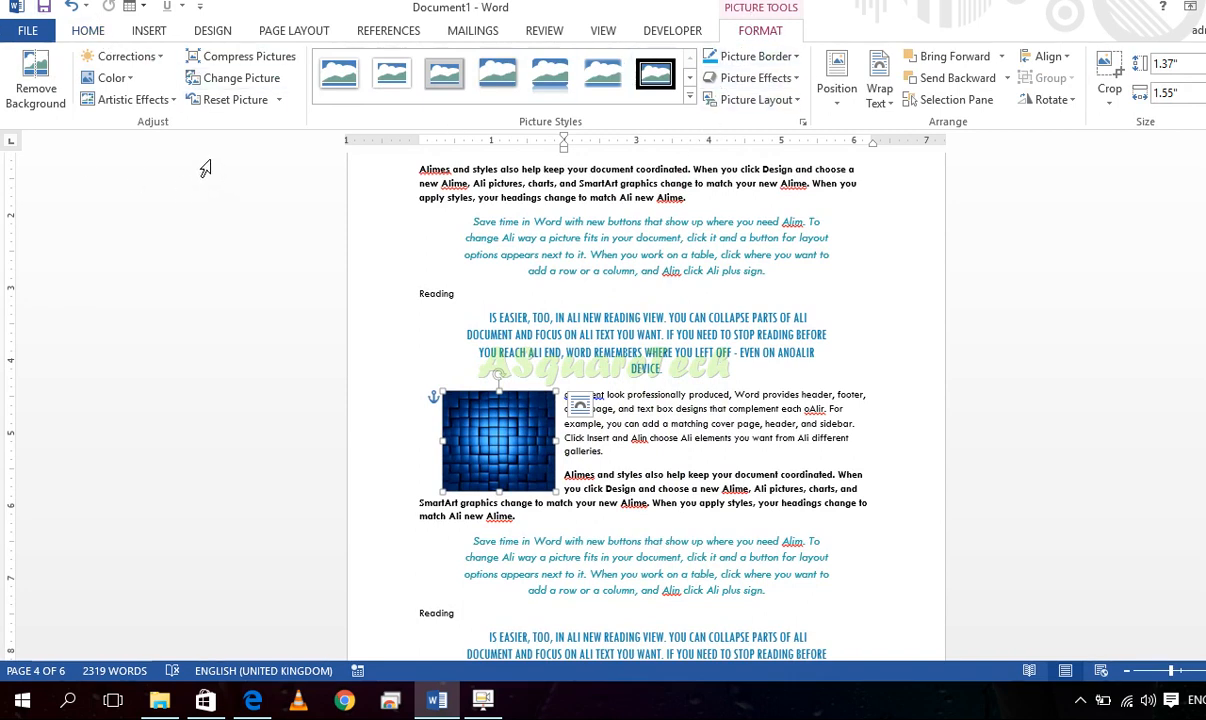
{"action": "left_click", "coordinate": [483, 700]}
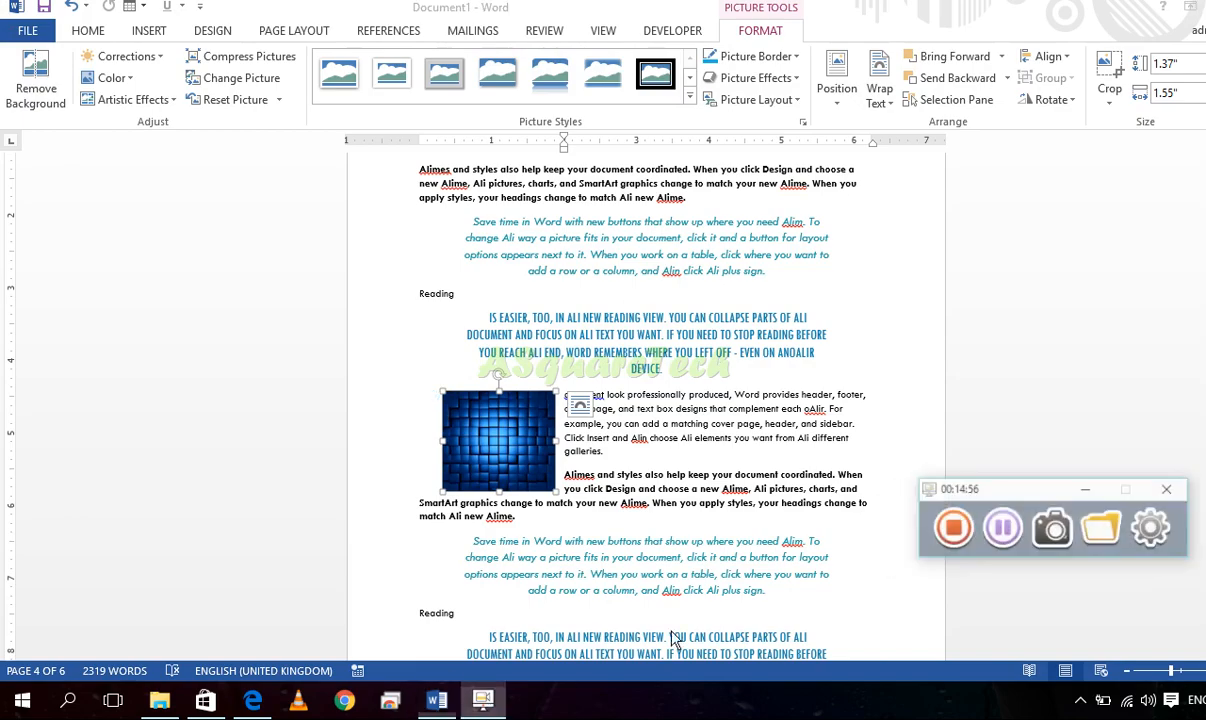